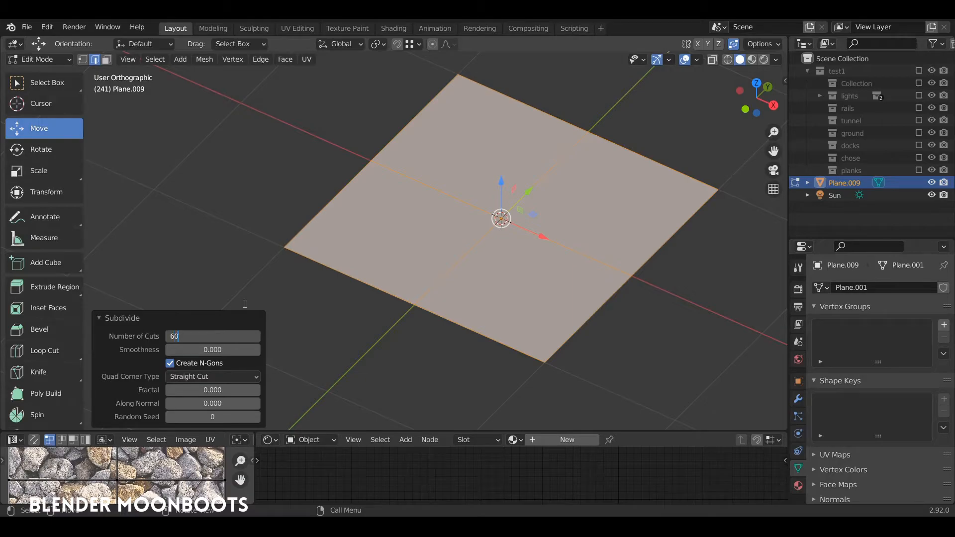
- Subdivide the plane with 60 cuts, deselect all of its geometry and switch to vertex selection
key(Return)
mouse_move(467, 181)
alt+mouse_down()
mouse_move(468, 202)
mouse_move(470, 181)
alt+mouse_up()
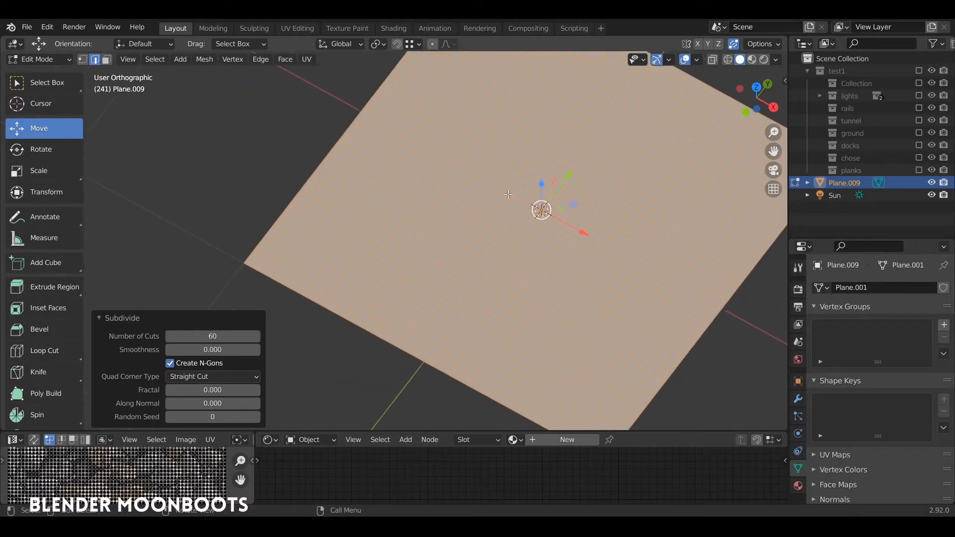
key(alt+a)
alt+drag(543, 225, 492, 238)
key(1)
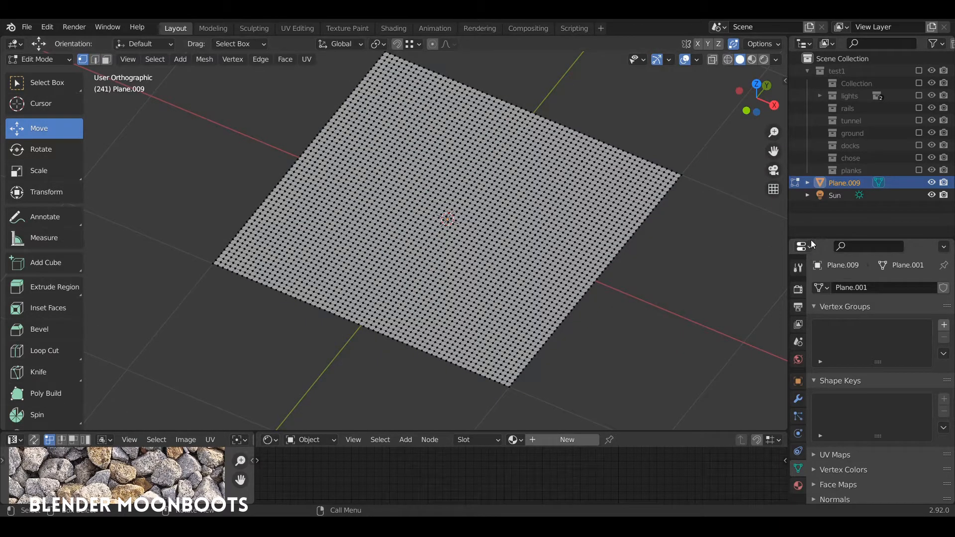
- Enlarge the properties area, add a Displace modifier to the plane and return to Object Mode
drag(811, 241, 811, 122)
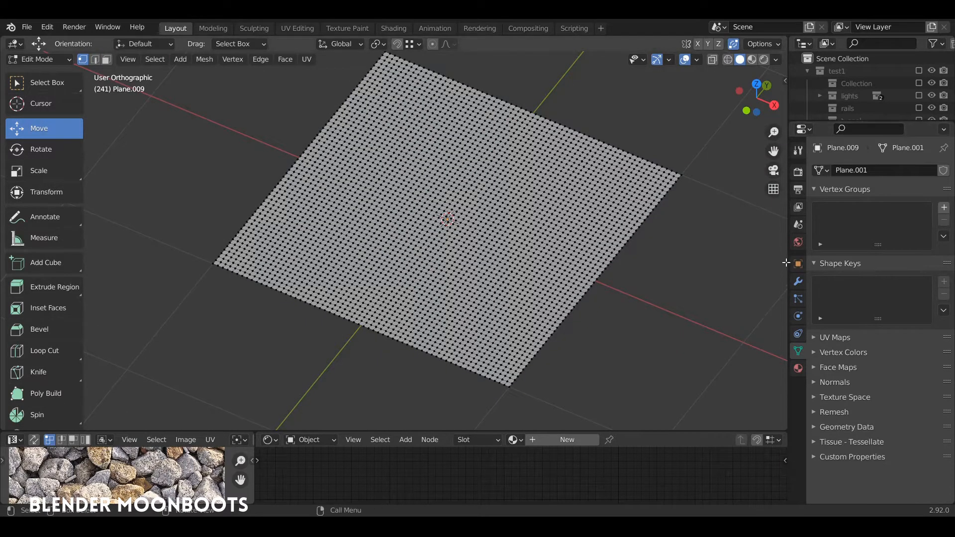
click(798, 281)
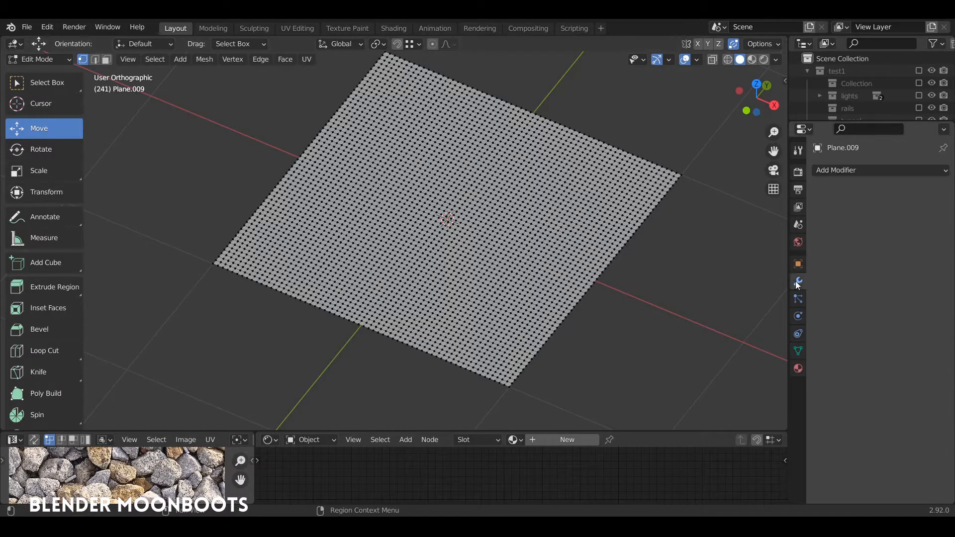
drag(789, 278, 702, 278)
click(754, 170)
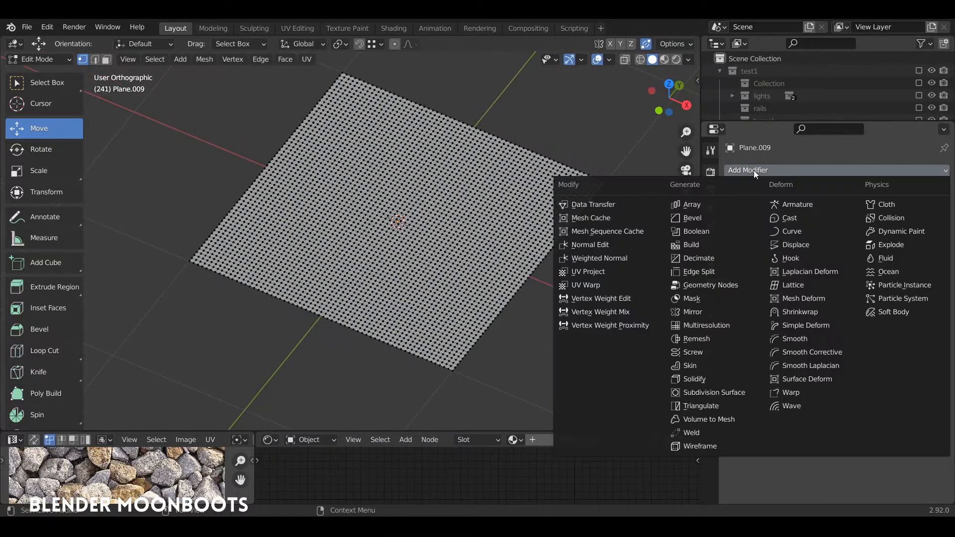
click(794, 244)
key(Tab)
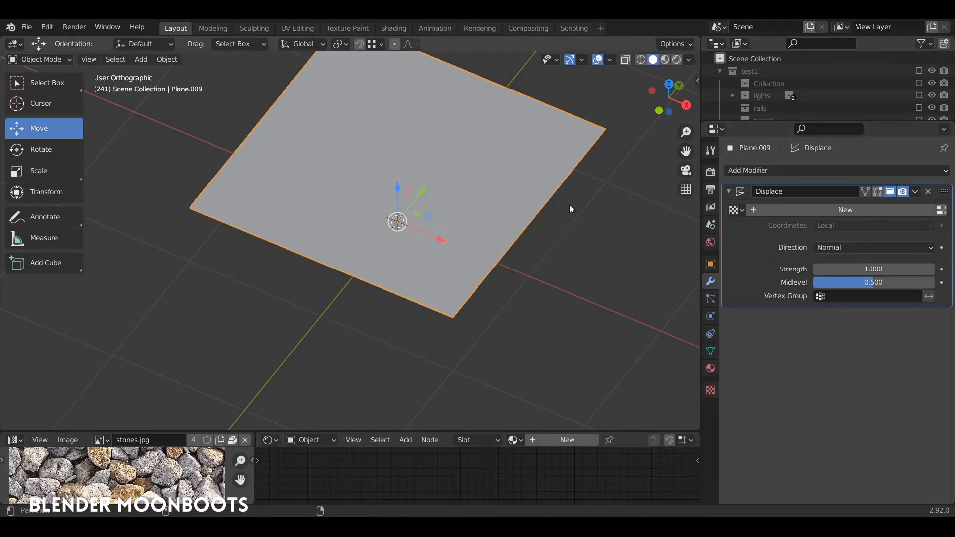
shift+scroll(569, 204, up, 5)
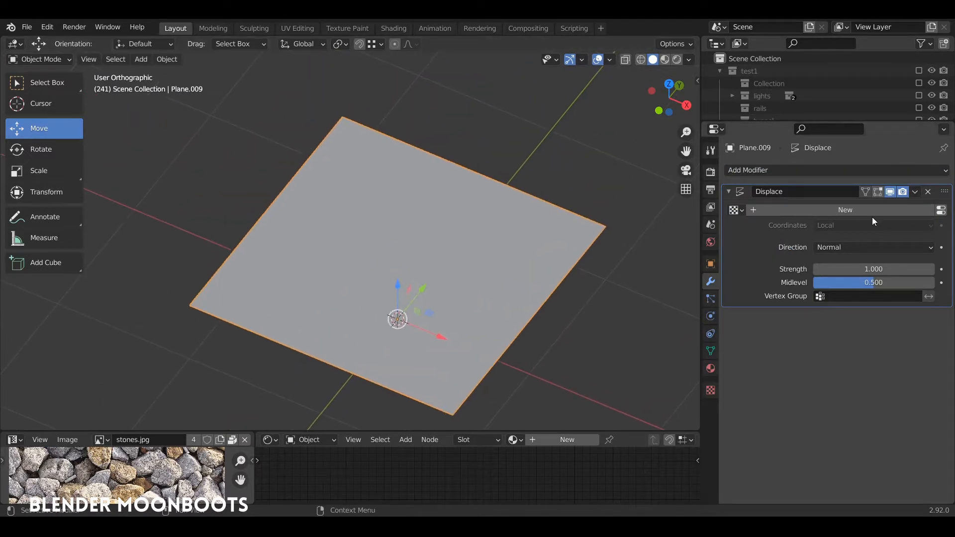
- Create a new texture for the Displace modifier and set its type to Clouds
click(942, 211)
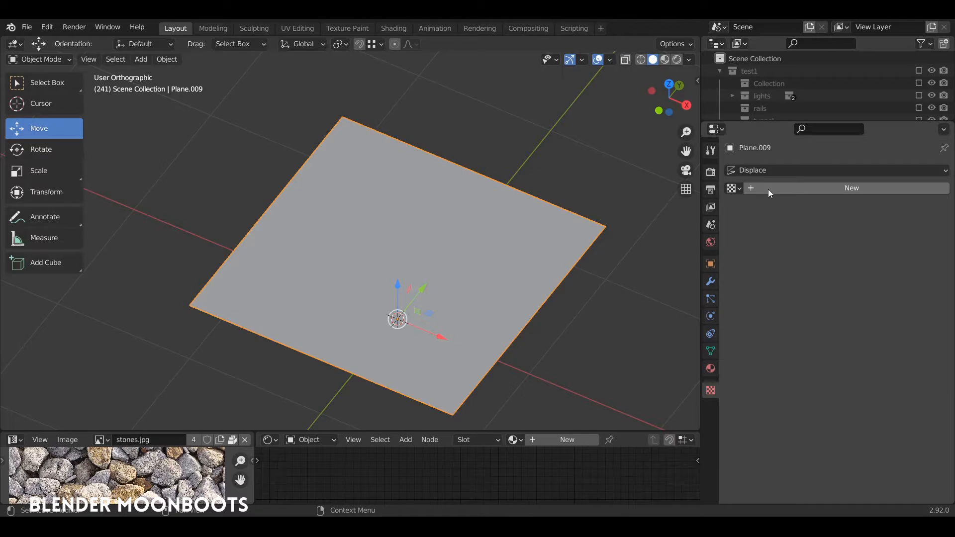
click(780, 188)
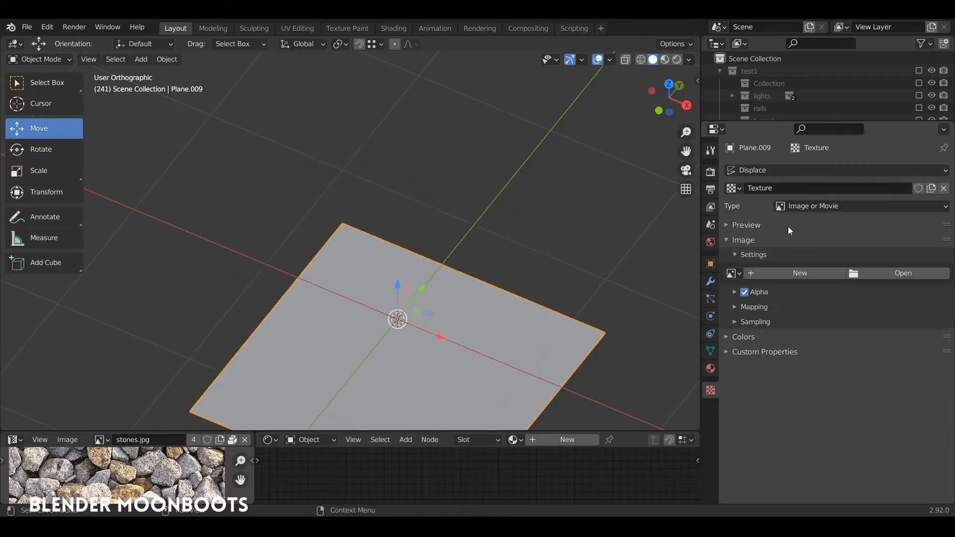
click(810, 207)
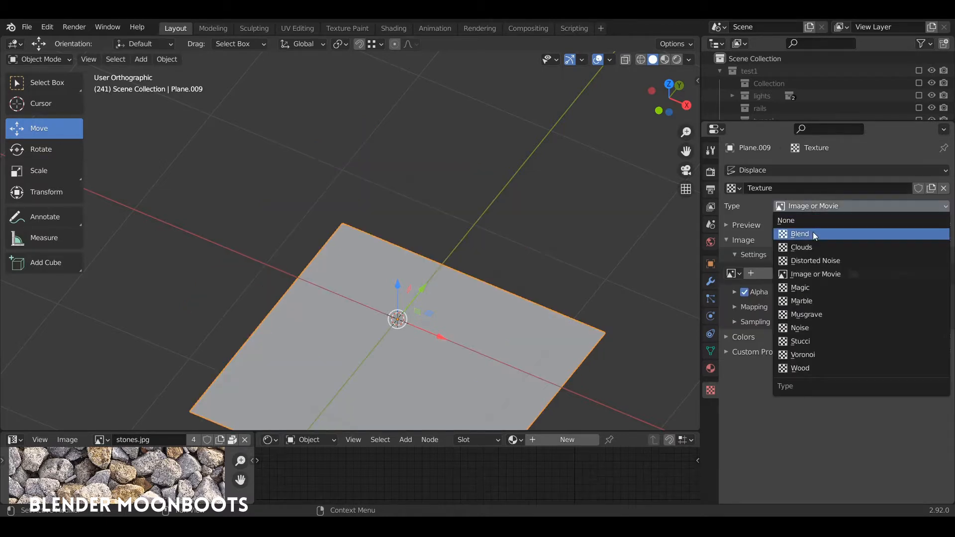
click(817, 246)
middle_drag(493, 219, 551, 224)
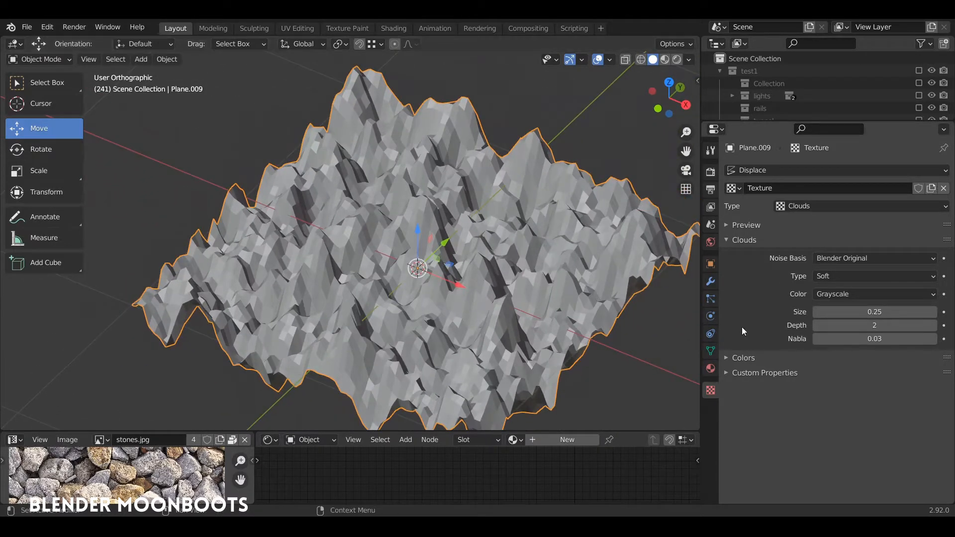
- Show the Clouds texture's preview and reduce its noise size to 0.11
click(746, 224)
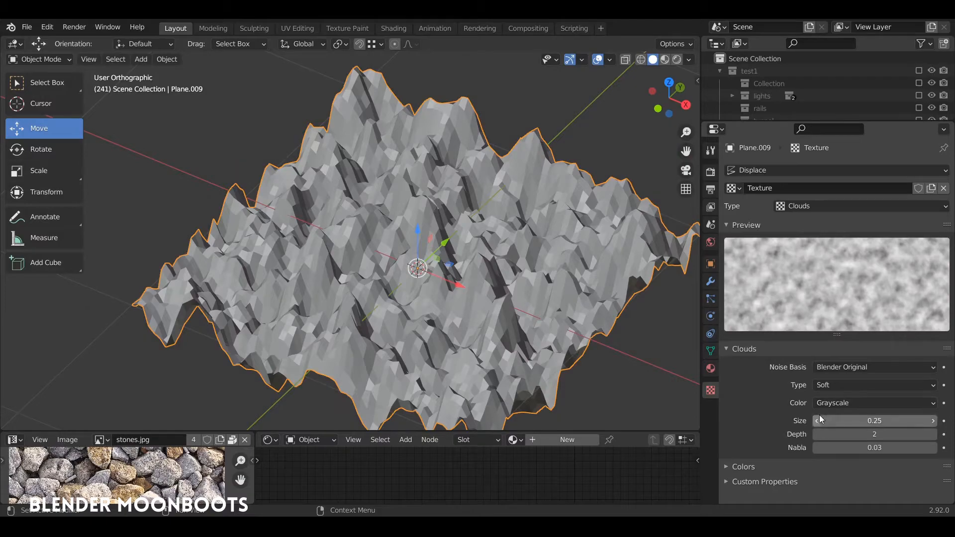
mouse_move(812, 423)
mouse_down()
mouse_move(804, 422)
mouse_move(819, 419)
mouse_move(794, 426)
mouse_up()
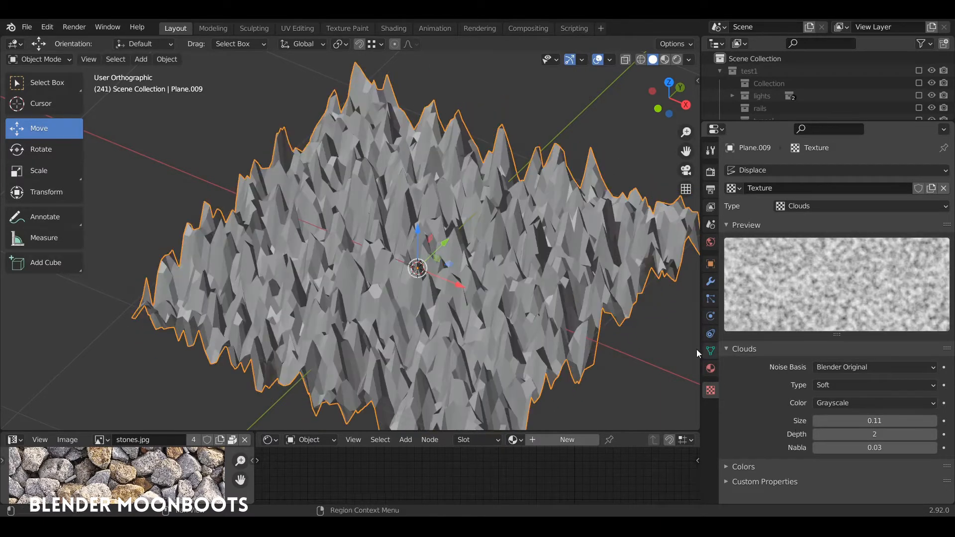
middle_drag(613, 285, 627, 269)
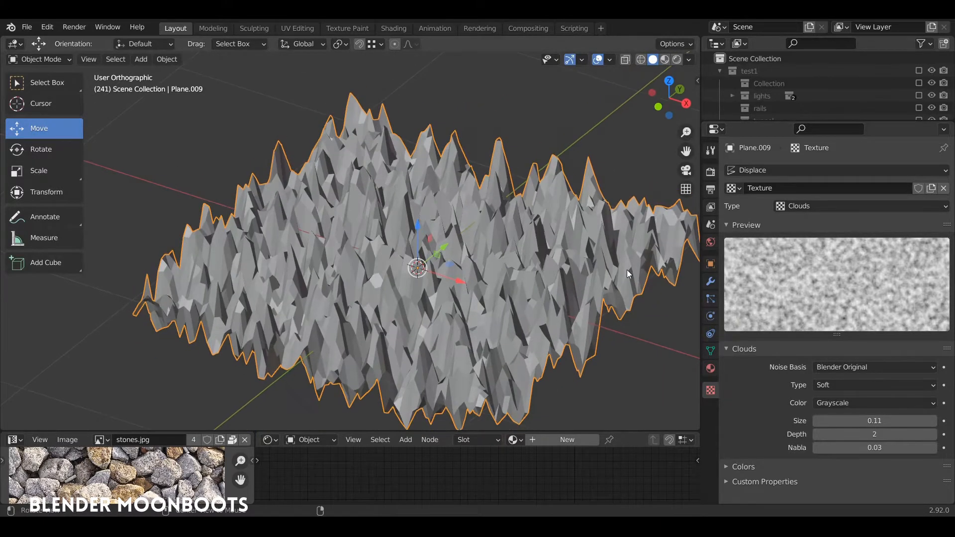
- Reduce the Displace modifier's strength to 0.055 and shade the plane smooth
click(711, 282)
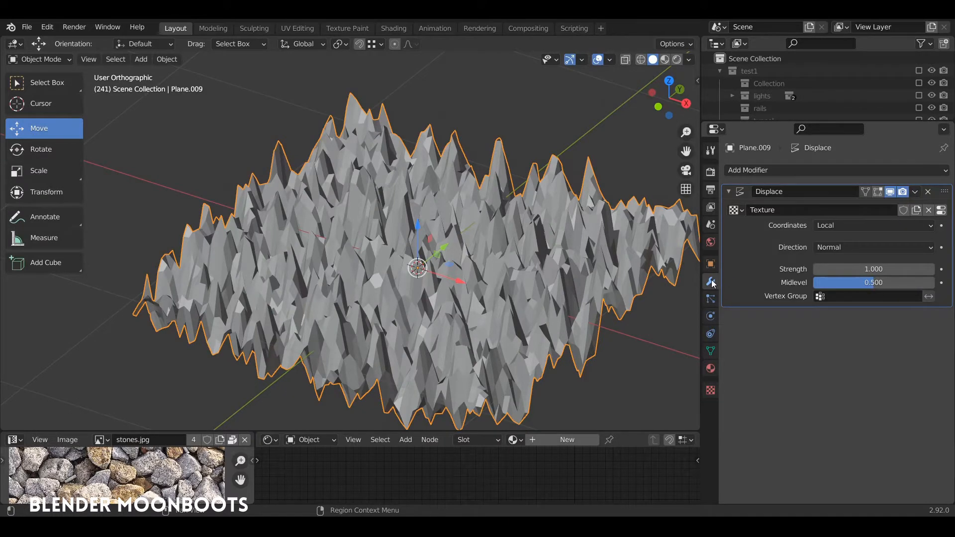
drag(816, 269, 738, 275)
mouse_move(508, 240)
middle_down()
mouse_move(485, 290)
mouse_move(512, 255)
middle_up()
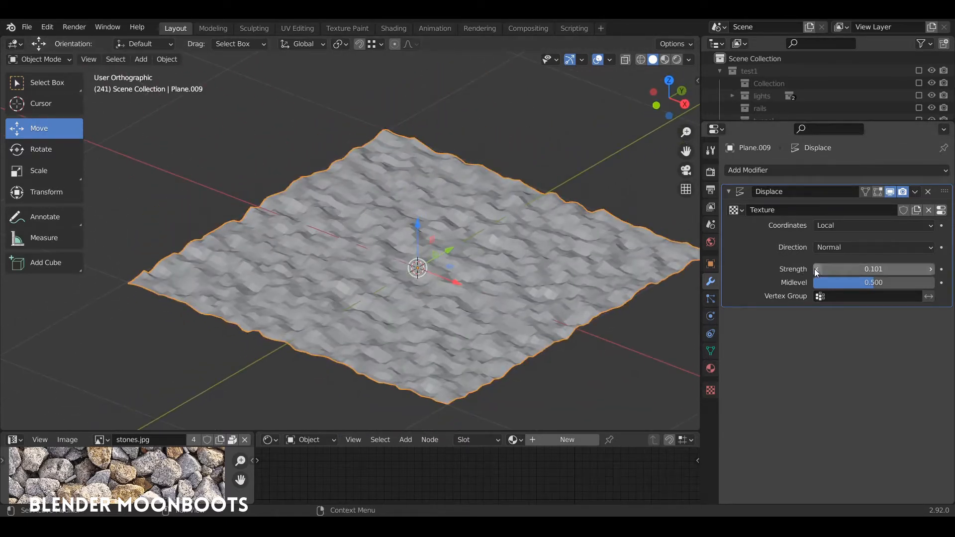
drag(812, 269, 794, 269)
middle_drag(527, 252, 561, 248)
right_click(501, 244)
click(501, 245)
- Add a Subdivision Surface modifier to the plane and place it above the Displace modifier
click(765, 170)
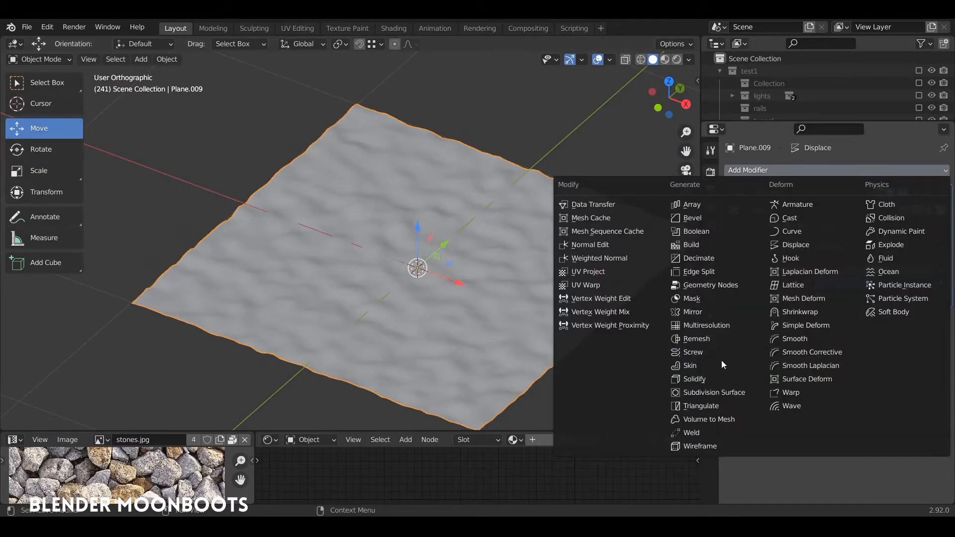
click(722, 392)
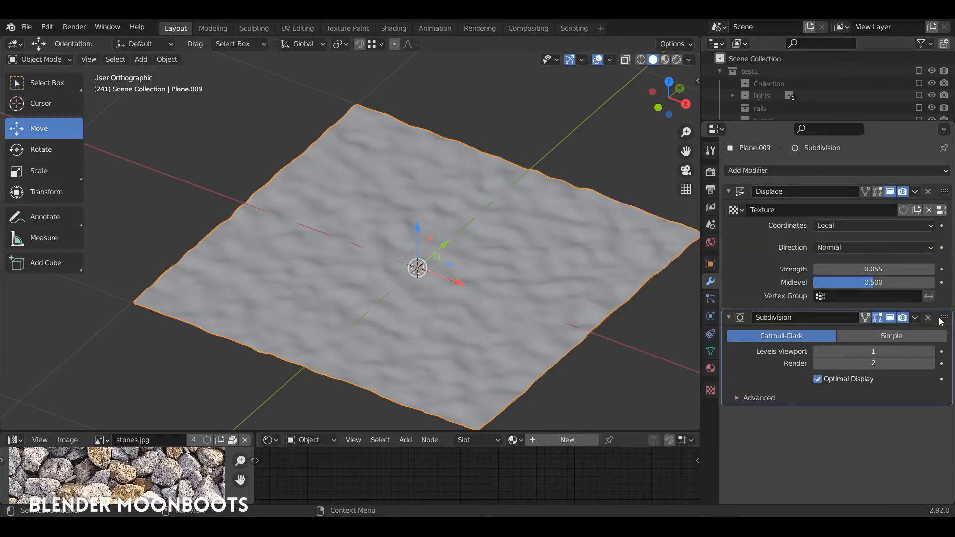
drag(941, 321, 927, 191)
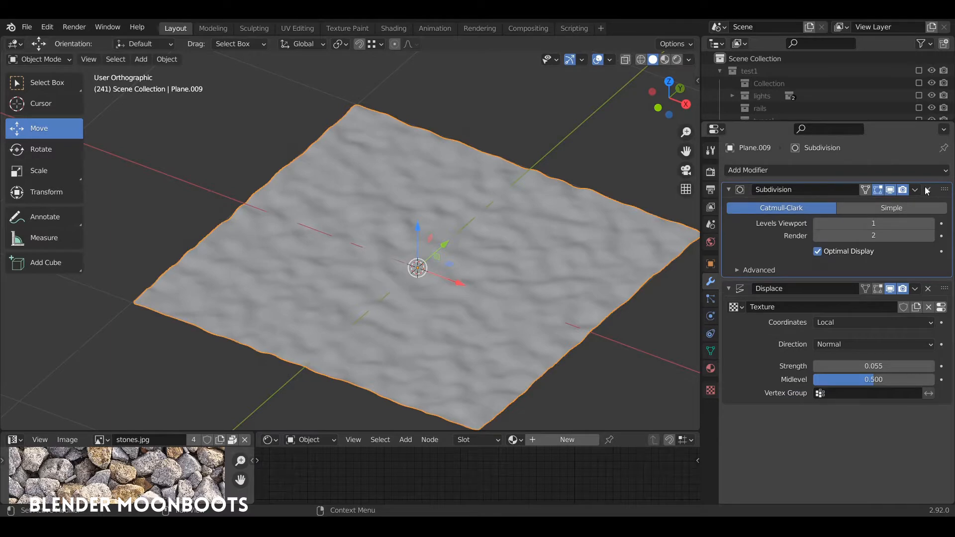
- Raise the plane about 0.072 m along the Z axis
scroll(547, 309, up, 3)
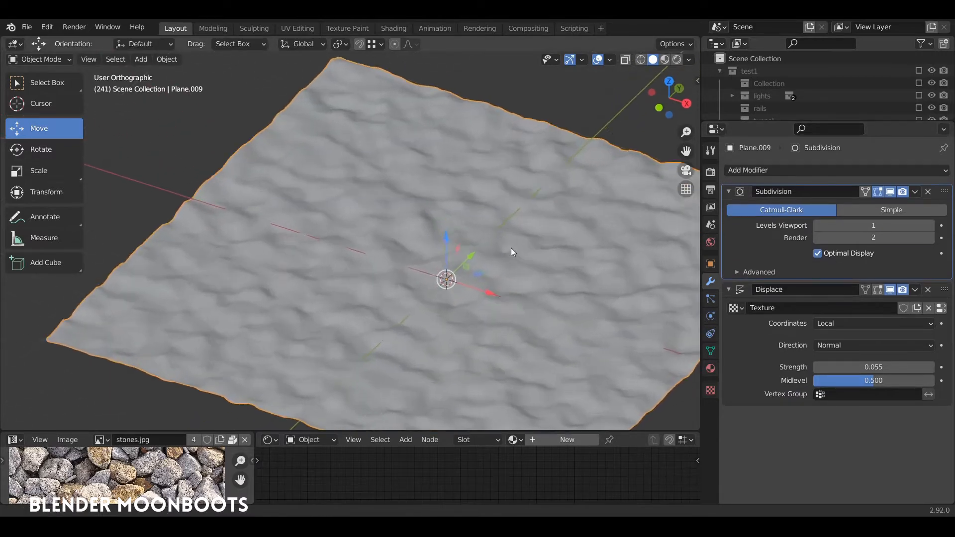
scroll(511, 247, up, 2)
drag(487, 253, 491, 225)
middle_drag(521, 231, 542, 263)
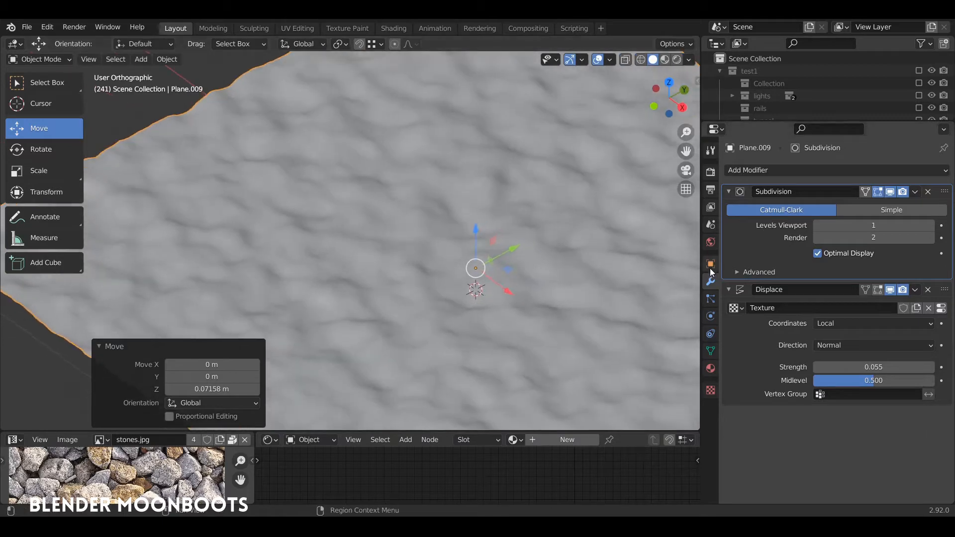
scroll(628, 261, down, 5)
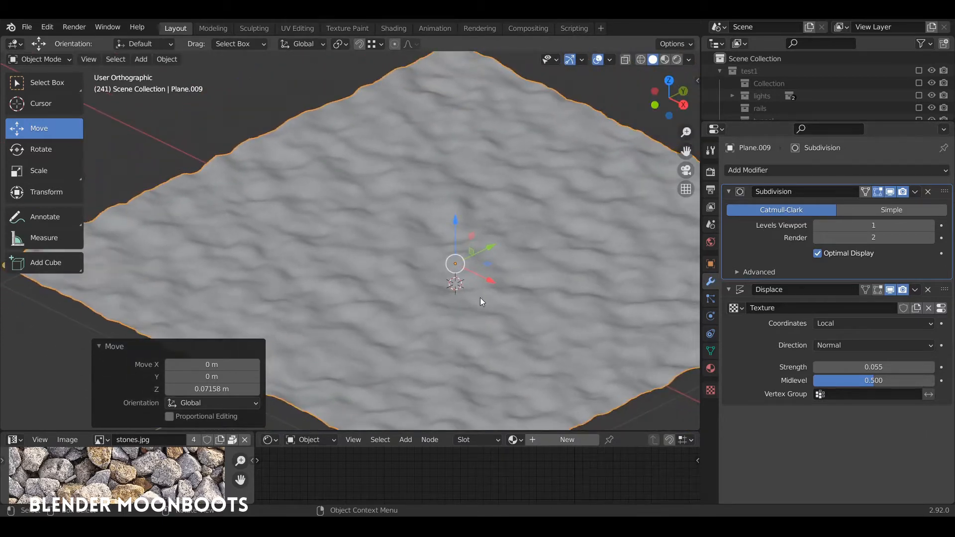
middle_drag(544, 250, 582, 254)
- Toggle the Subdivision modifier's viewport display, try viewport level 2, and set the level back to 1
click(890, 192)
click(889, 191)
click(929, 226)
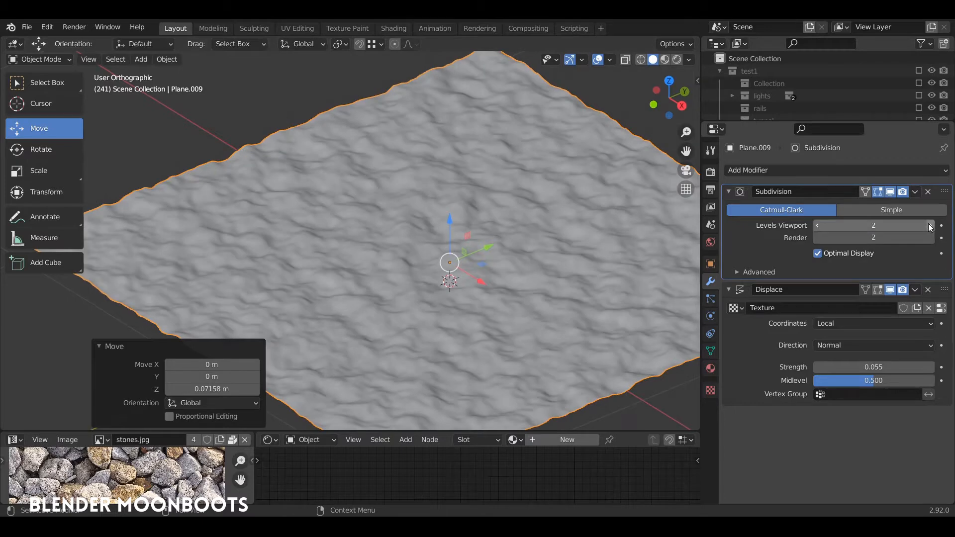
scroll(550, 288, up, 3)
scroll(551, 288, down, 3)
middle_drag(566, 256, 520, 267)
click(817, 225)
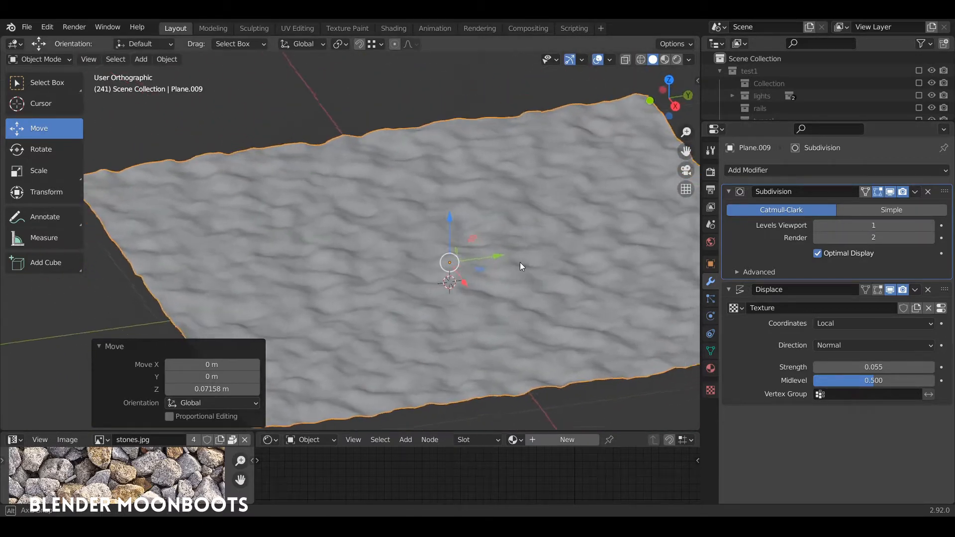
- Enlarge the shader editor and create a new material for the plane, bringing its Principled BSDF node into view
scroll(492, 267, down, 4)
middle_drag(462, 266, 528, 319)
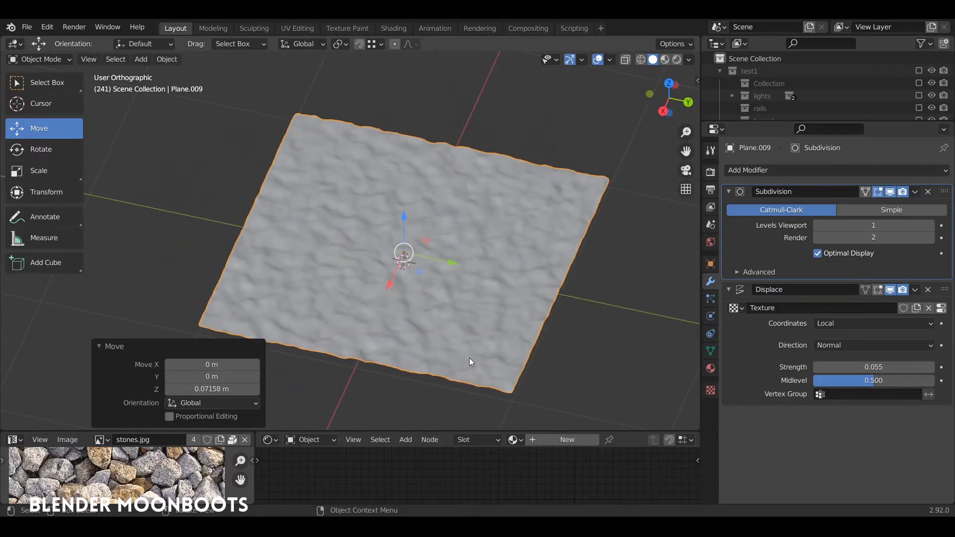
middle_drag(508, 290, 489, 349)
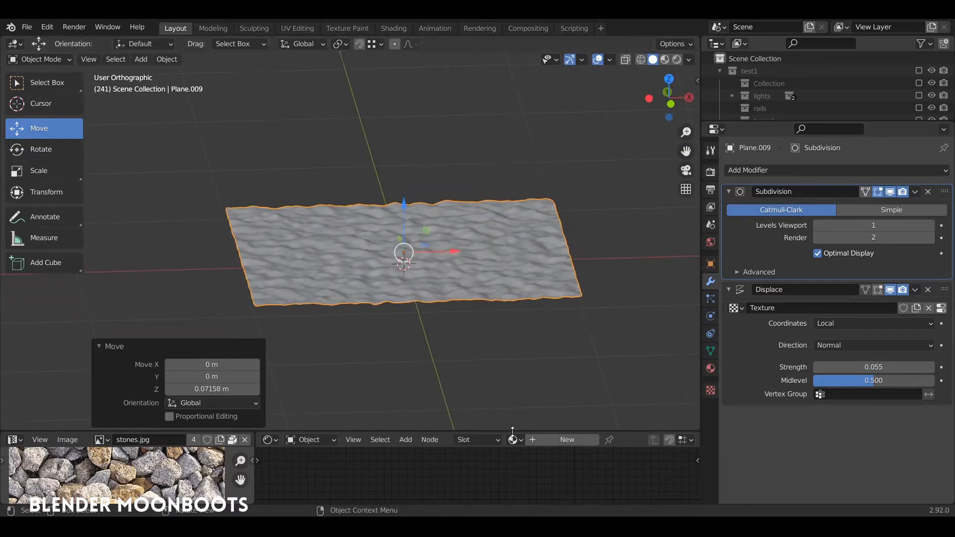
drag(512, 431, 522, 283)
click(548, 285)
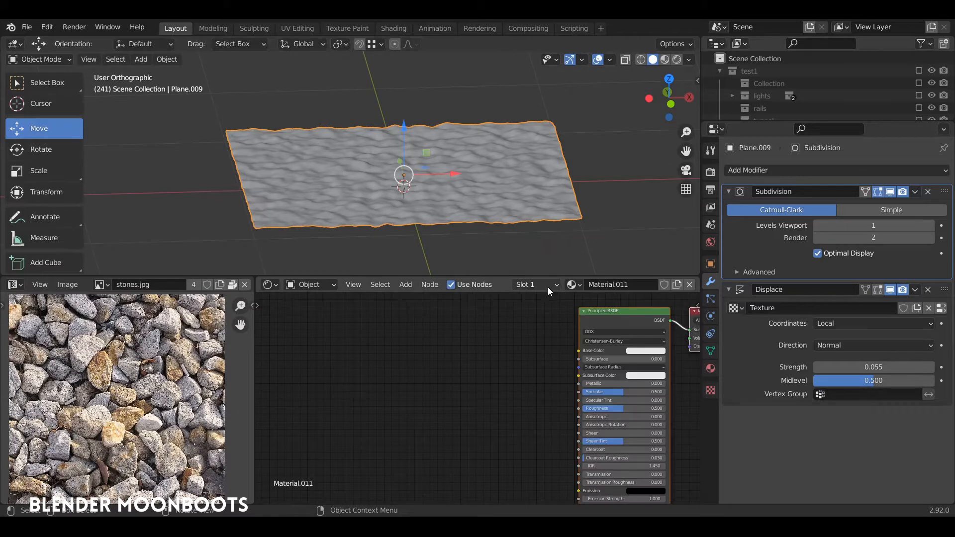
key(Home)
drag(502, 353, 490, 350)
mouse_move(506, 323)
ctrl+middle_down()
mouse_move(526, 312)
mouse_move(581, 328)
mouse_move(535, 324)
ctrl+middle_up()
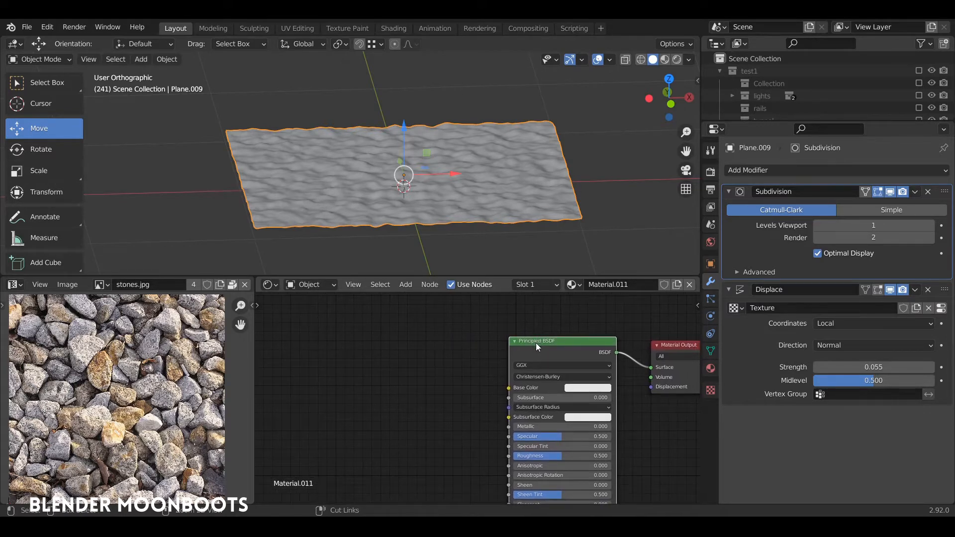
- Add connected Texture Coordinate, Mapping and Image Texture nodes feeding the Principled BSDF's Base Color
key(ctrl+t)
drag(469, 463, 412, 372)
middle_drag(439, 336, 592, 321)
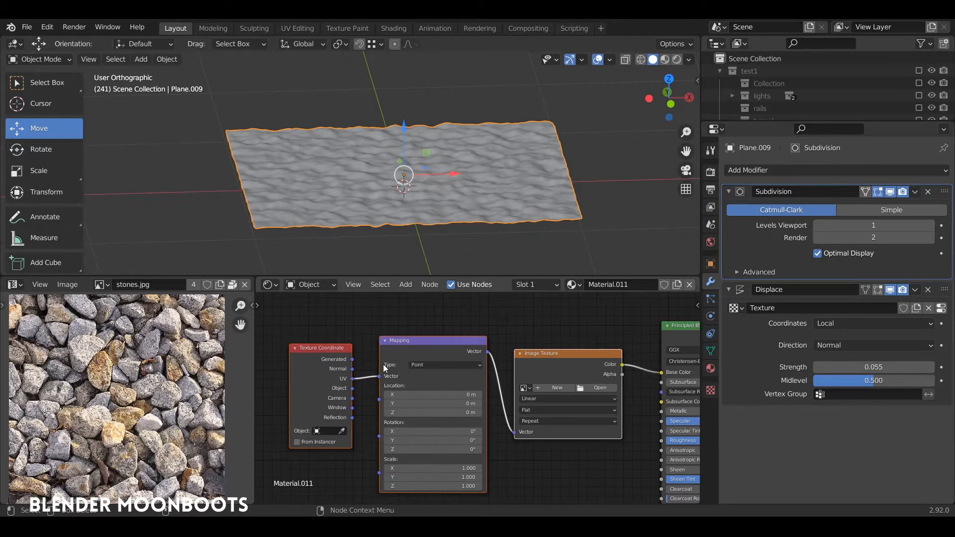
middle_drag(465, 230, 447, 246)
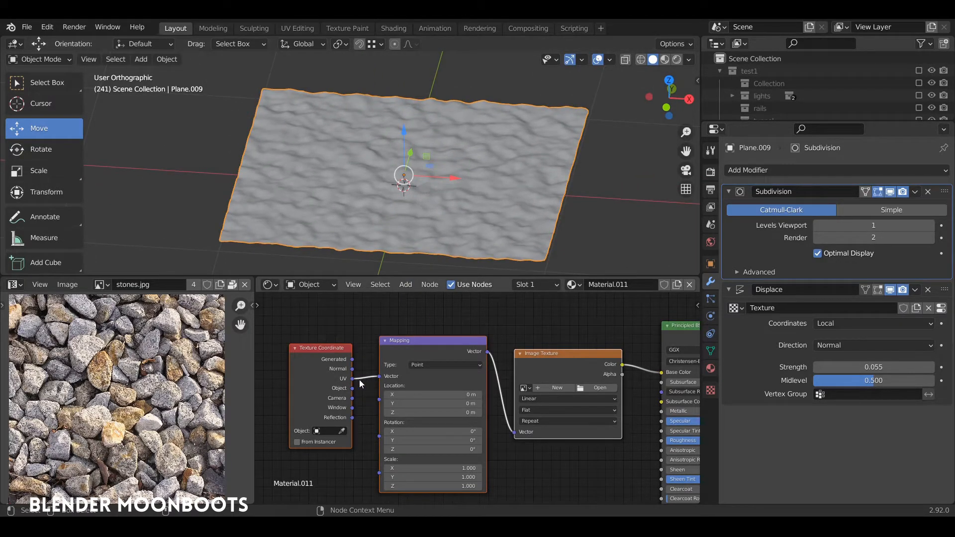
middle_drag(504, 330, 442, 317)
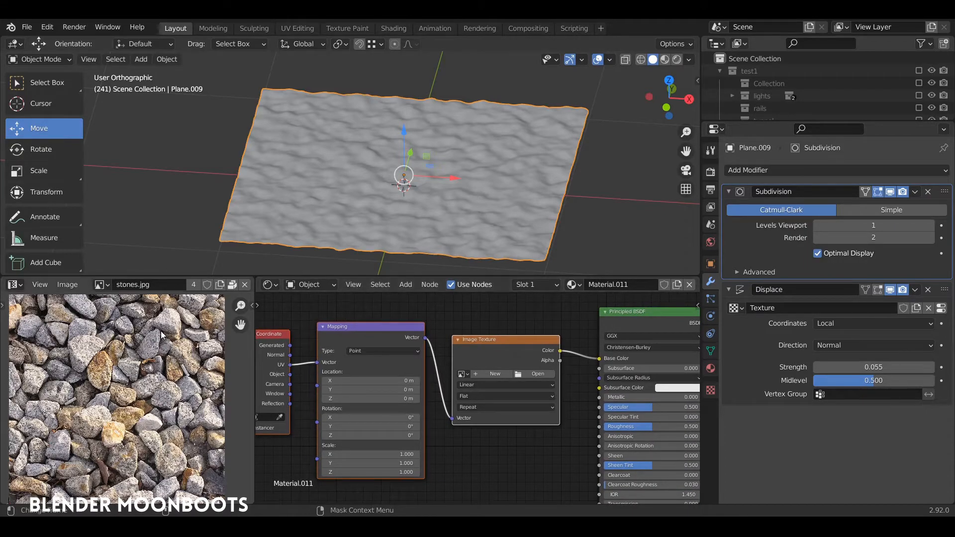
- Examine the stones.jpg image closely in a maximized image editor
key(ctrl+space)
scroll(536, 258, up, 5)
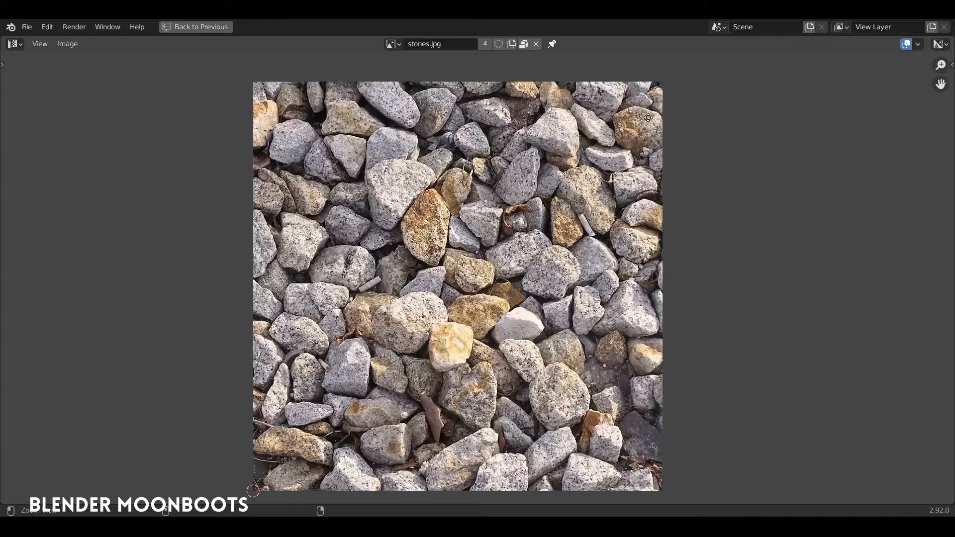
key(ctrl+space)
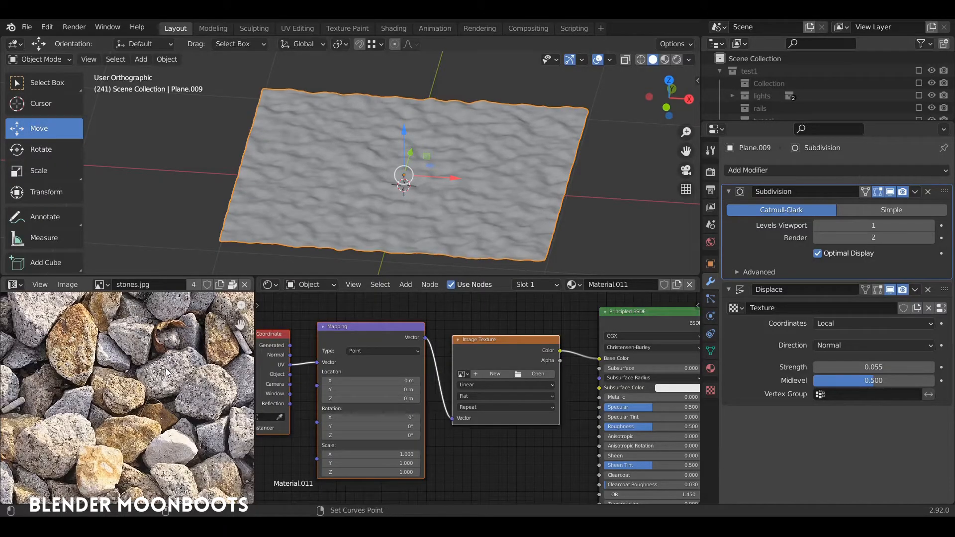
key(ctrl+space)
scroll(522, 188, up, 5)
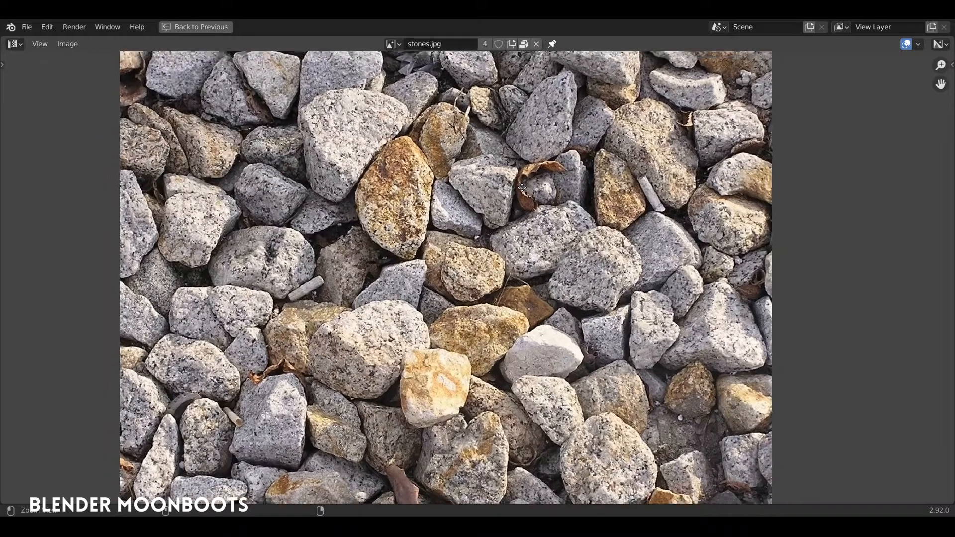
scroll(521, 188, down, 4)
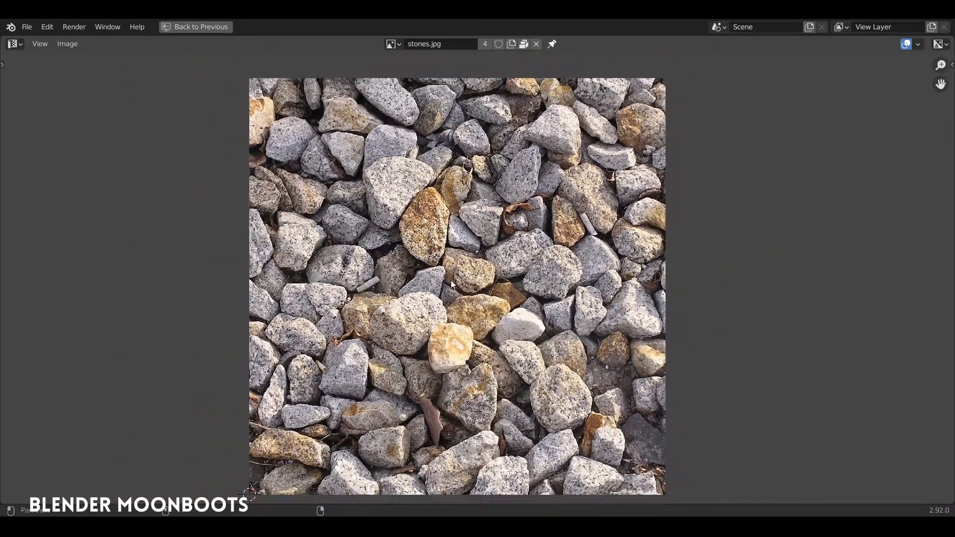
- Load the existing stones.jpg image into the Image Texture node and check the picture once more at full size
middle_drag(452, 284, 446, 272)
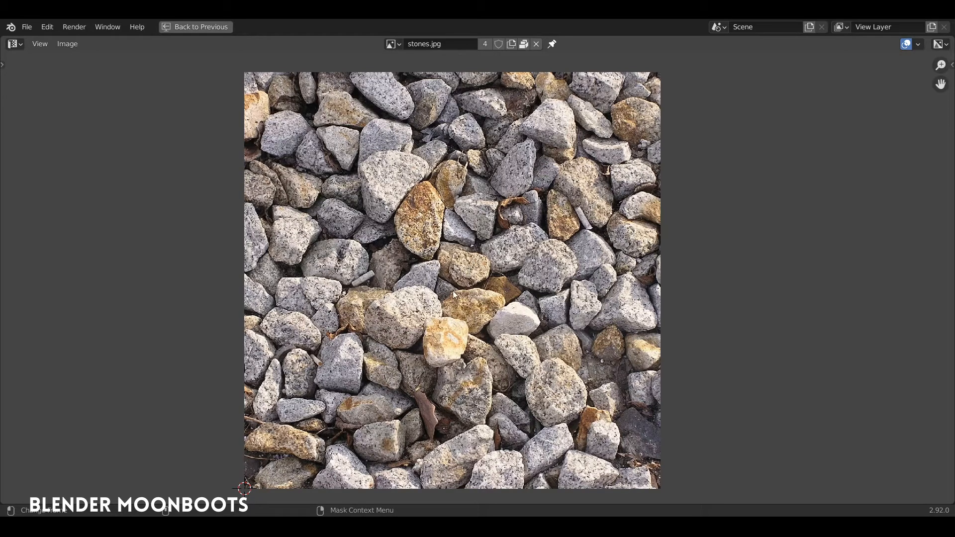
key(ctrl+space)
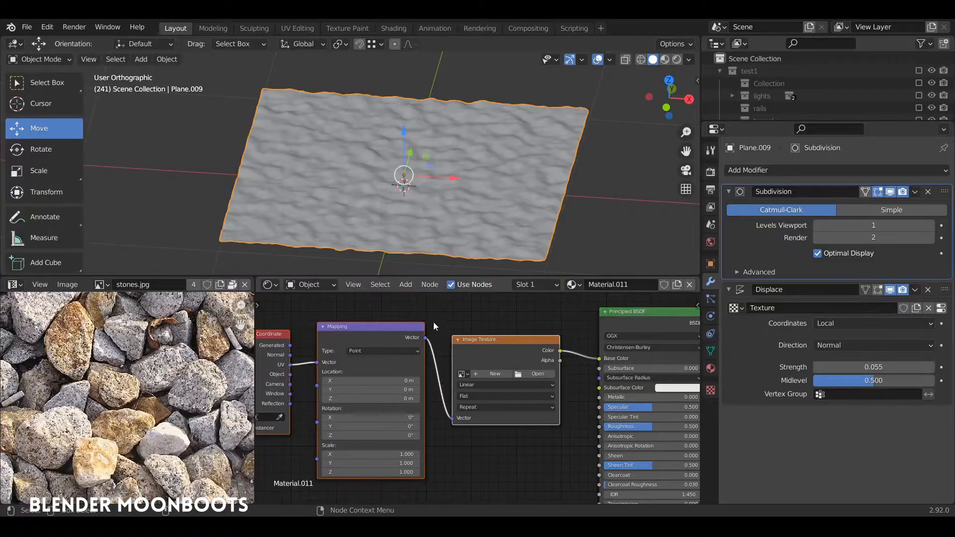
middle_drag(473, 310, 461, 301)
click(453, 363)
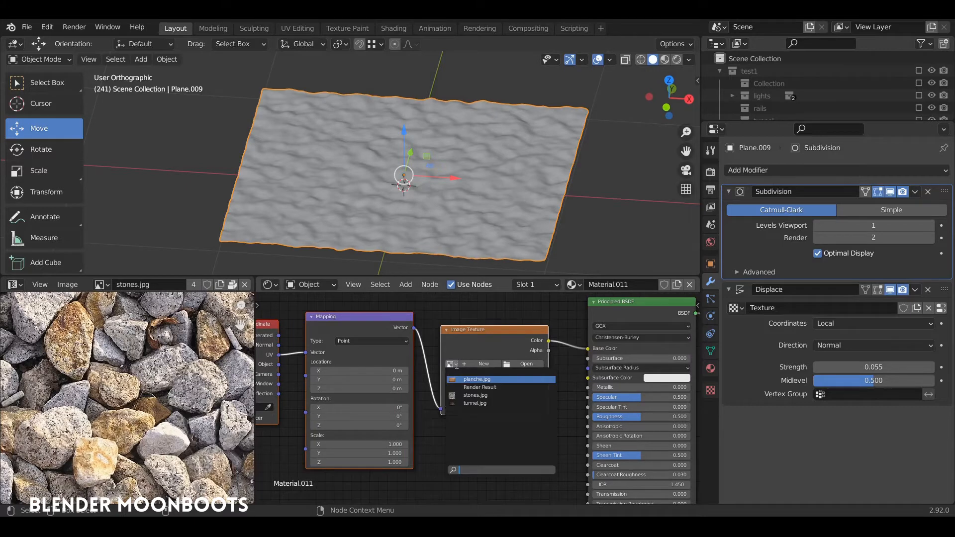
click(475, 396)
scroll(477, 373, down, 2)
key(ctrl+space)
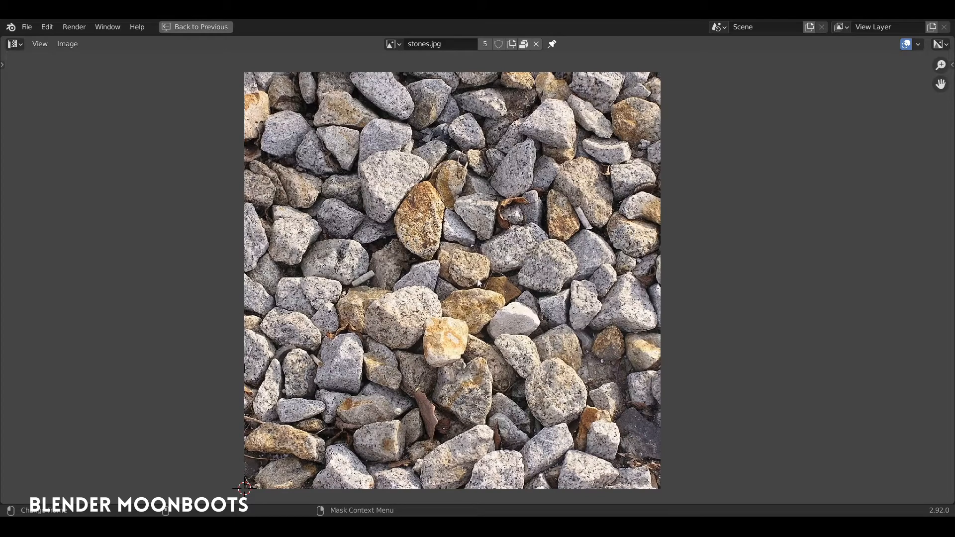
key(ctrl+space)
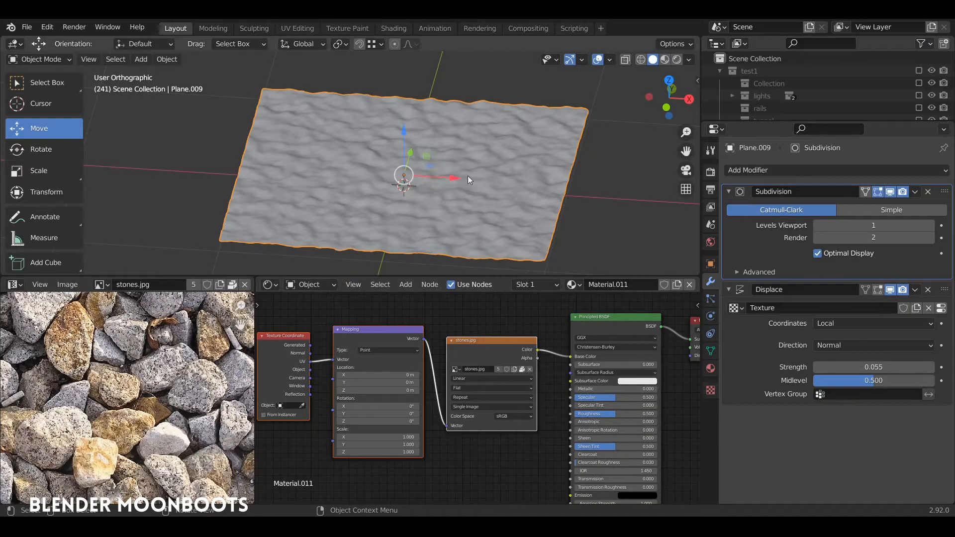
- Switch the 3D viewport to Material Preview shading and look at the textured plane from above
mouse_move(517, 116)
middle_down()
mouse_move(524, 112)
mouse_move(515, 113)
middle_up()
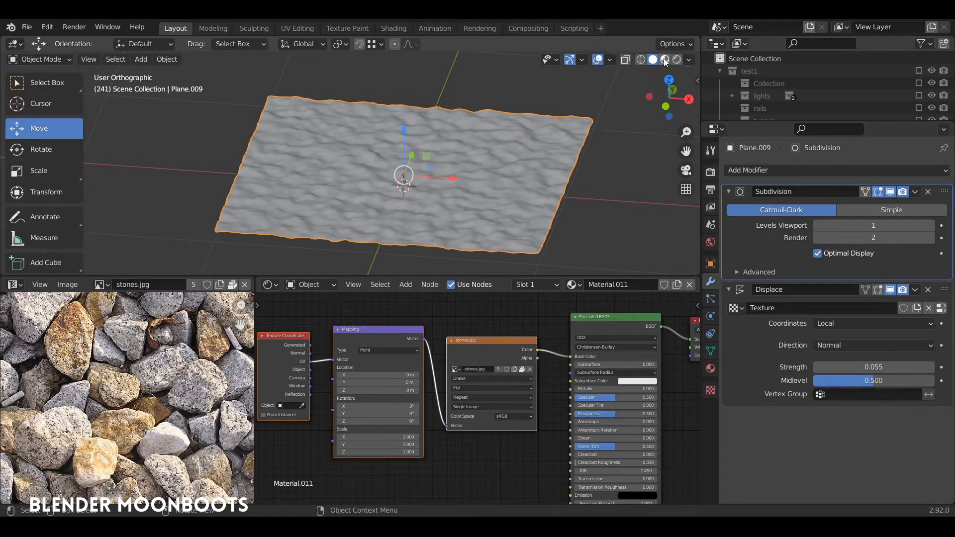
click(665, 60)
mouse_move(621, 72)
middle_down()
mouse_move(450, 192)
mouse_move(447, 217)
mouse_move(469, 154)
mouse_move(475, 196)
middle_up()
- Enter Edit Mode with the whole plane selected, turn the image editor into a UV Editor and select all UVs
key(Tab)
key(a)
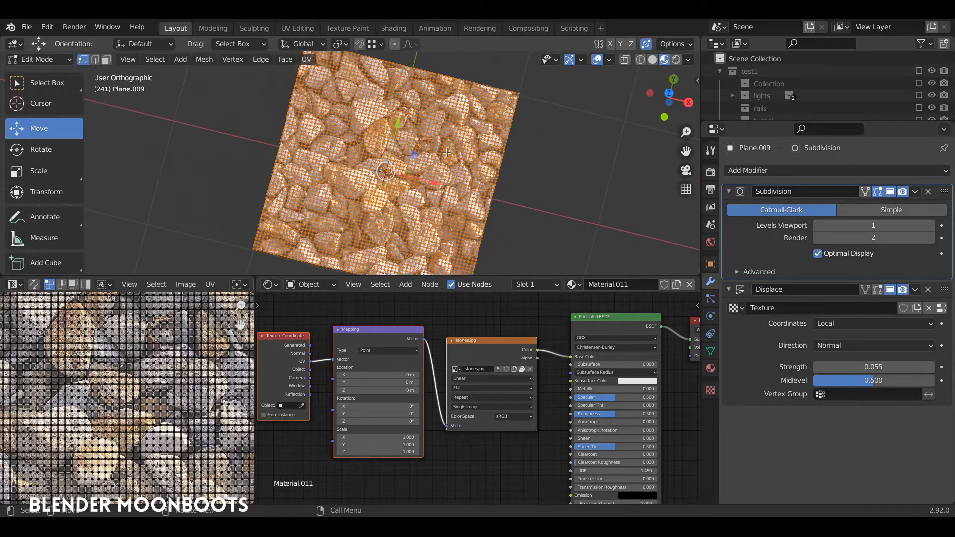
click(11, 284)
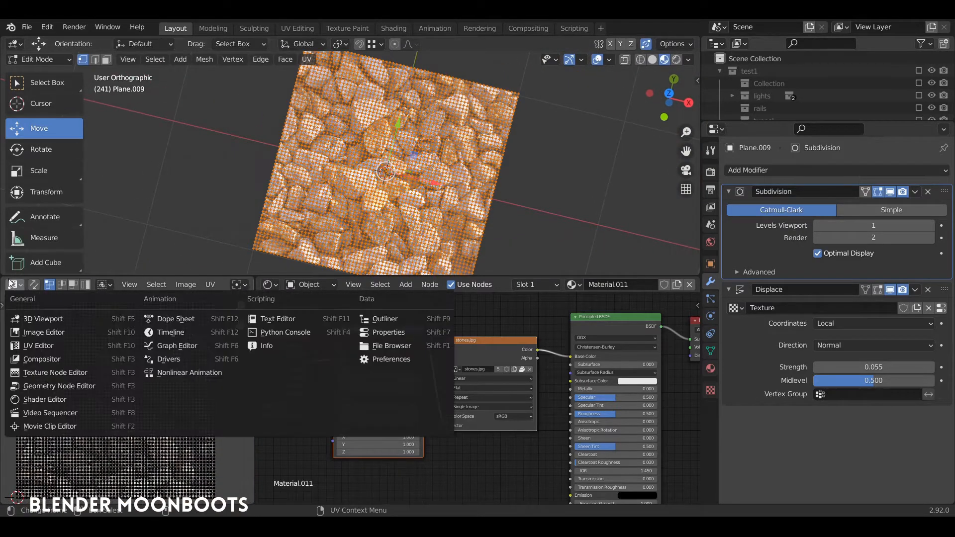
click(37, 347)
key(a)
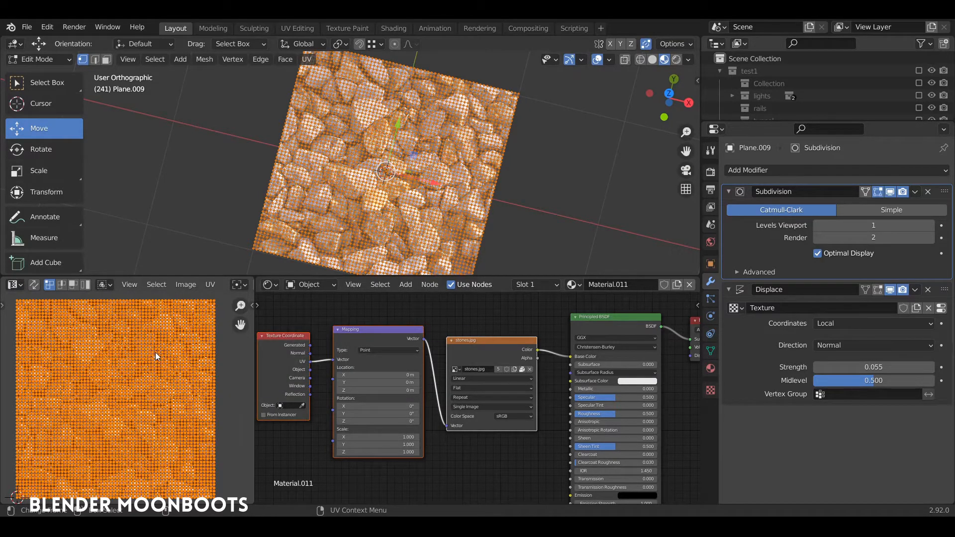
- View the plane from the top and adjust the sizes of the viewport, UV and shader editor areas
middle_drag(348, 229, 378, 209)
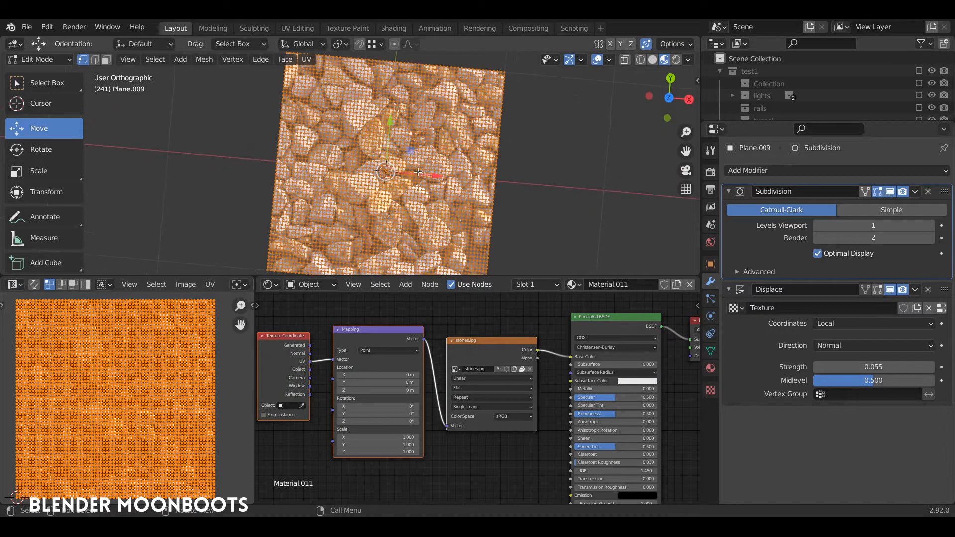
key(KP_7)
drag(251, 337, 364, 337)
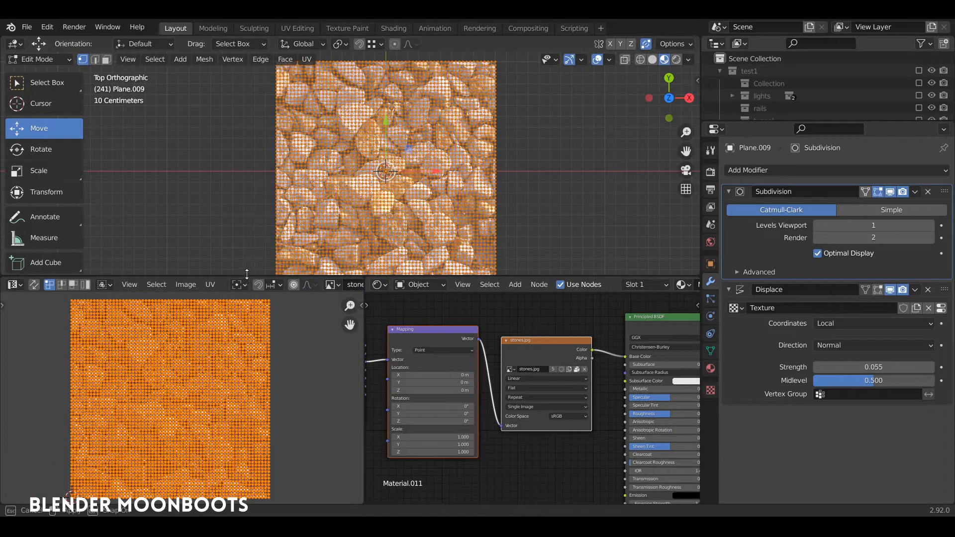
drag(247, 274, 247, 233)
key(Tab)
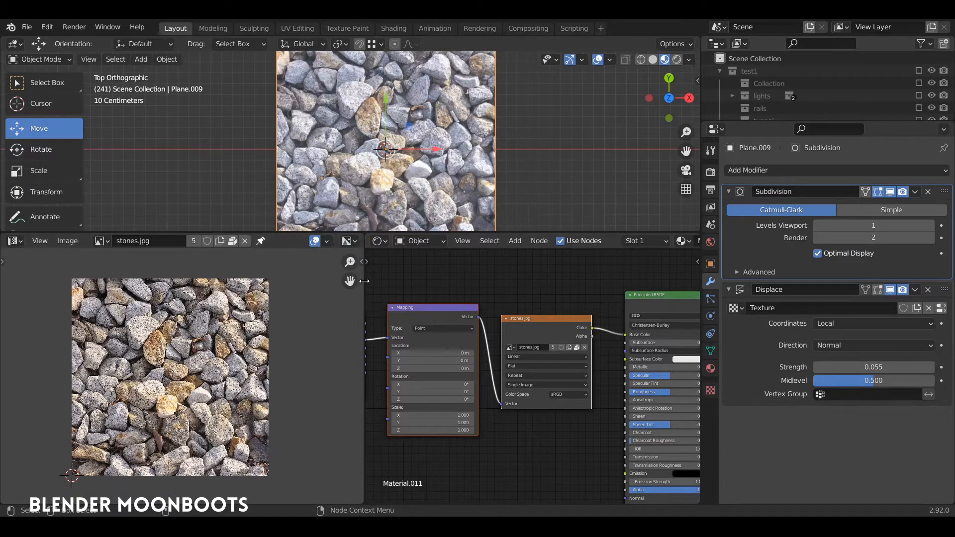
drag(367, 286, 245, 286)
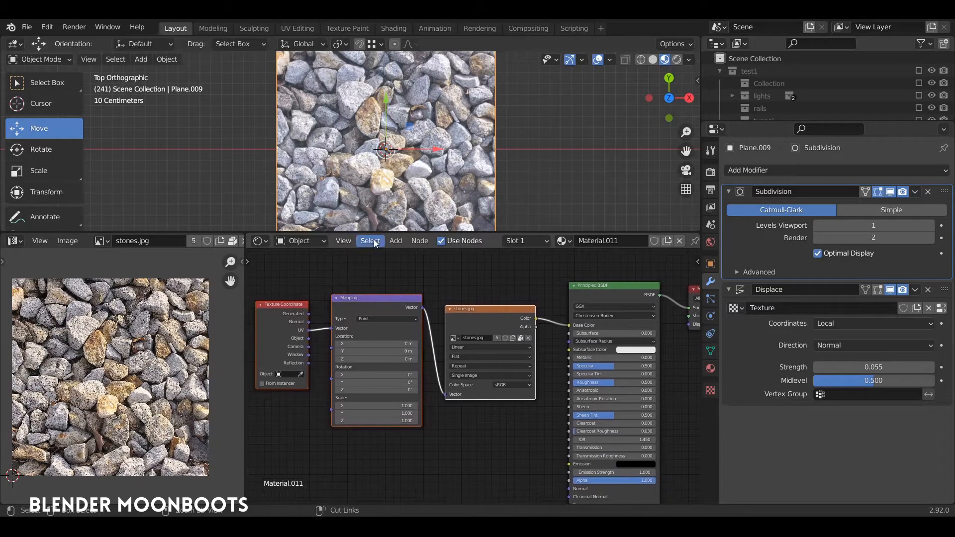
- Try scaling up all of the plane's UVs in the UV Editor while in Edit Mode
key(Tab)
key(Tab)
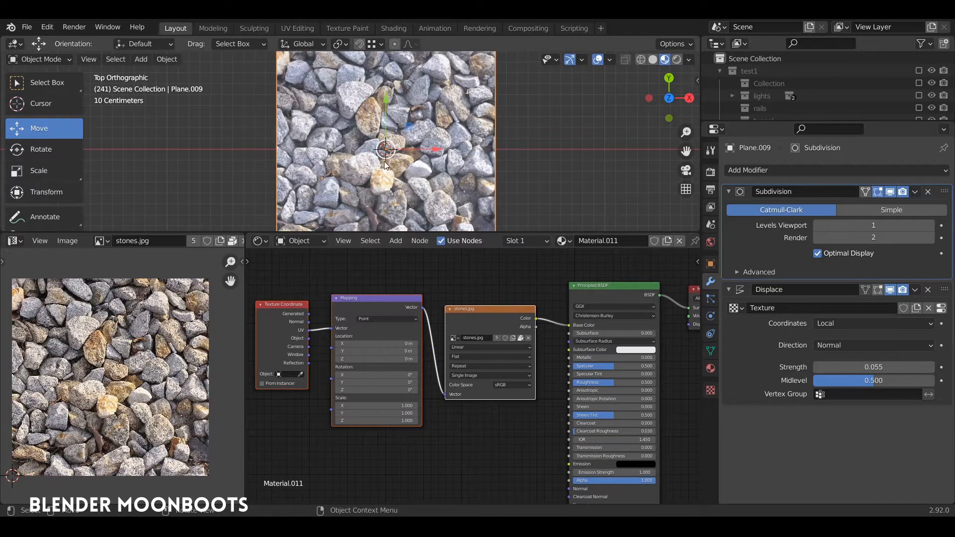
key(Tab)
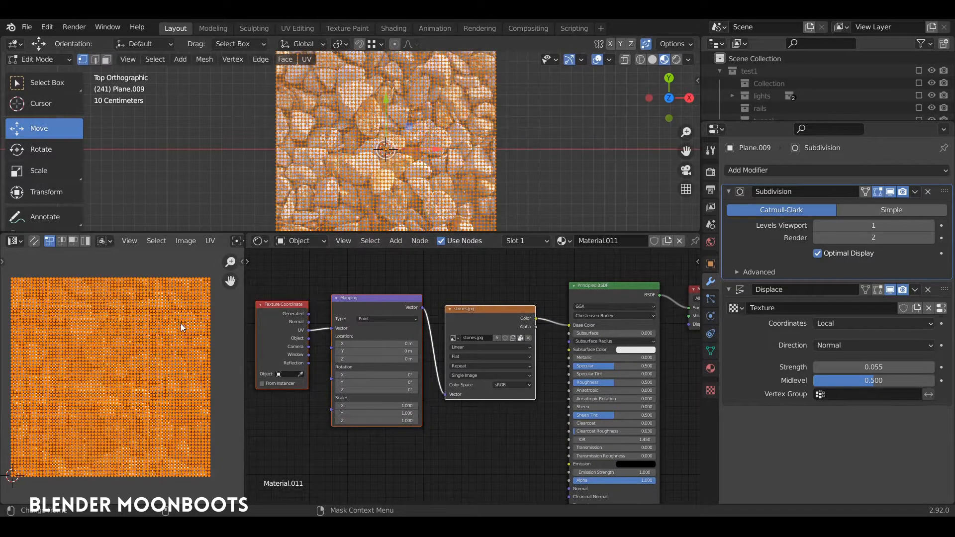
key(s)
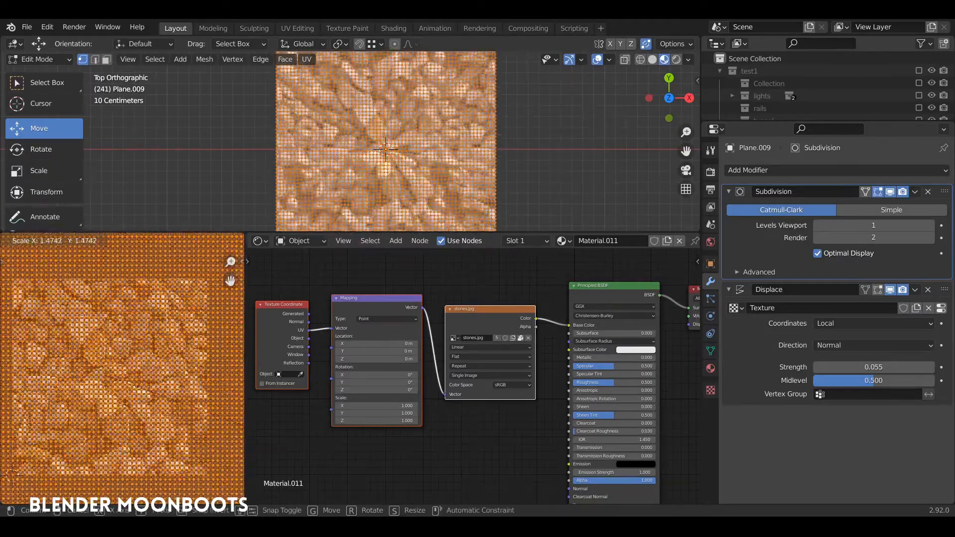
right_click(223, 410)
- Set the Mapping node's X, Y and Z scale to 2
scroll(406, 433, up, 3)
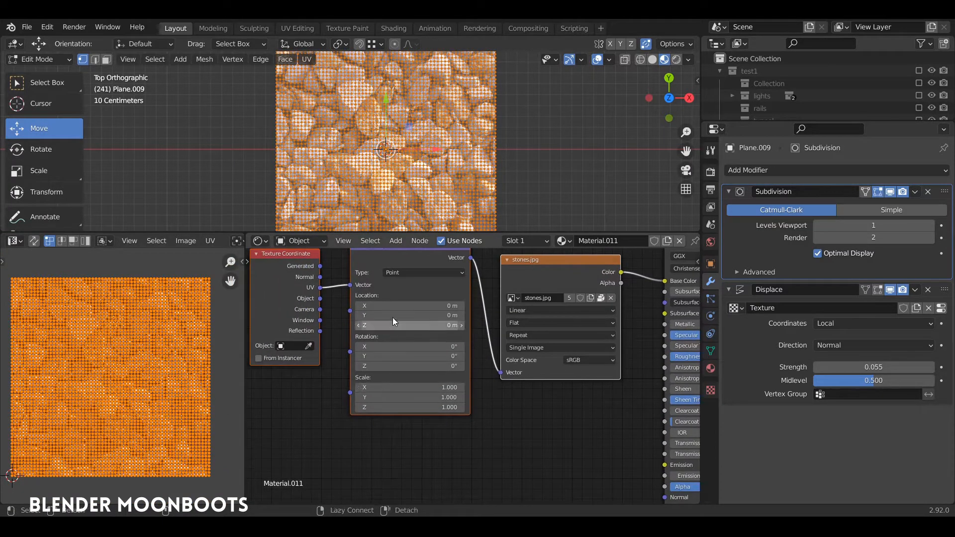
middle_drag(344, 273, 436, 296)
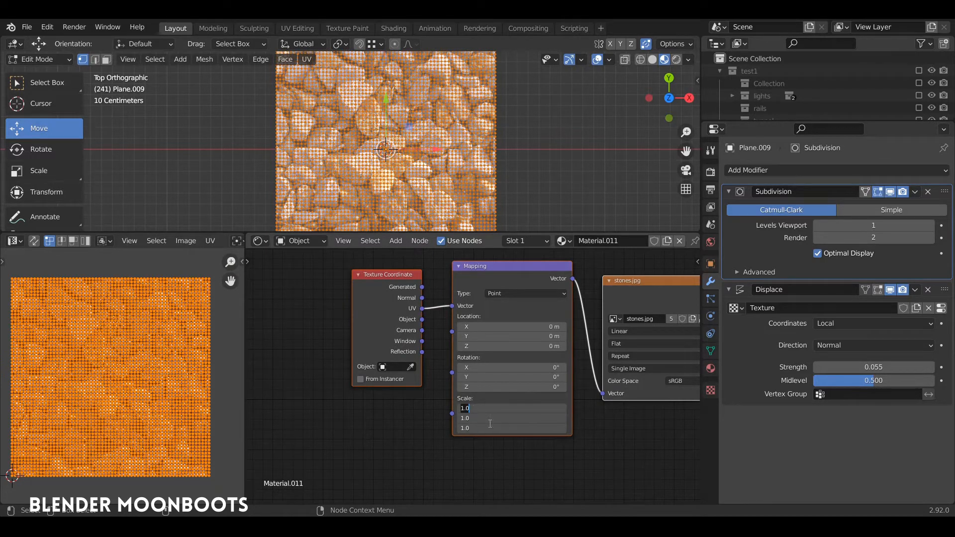
text(2)
key(Return)
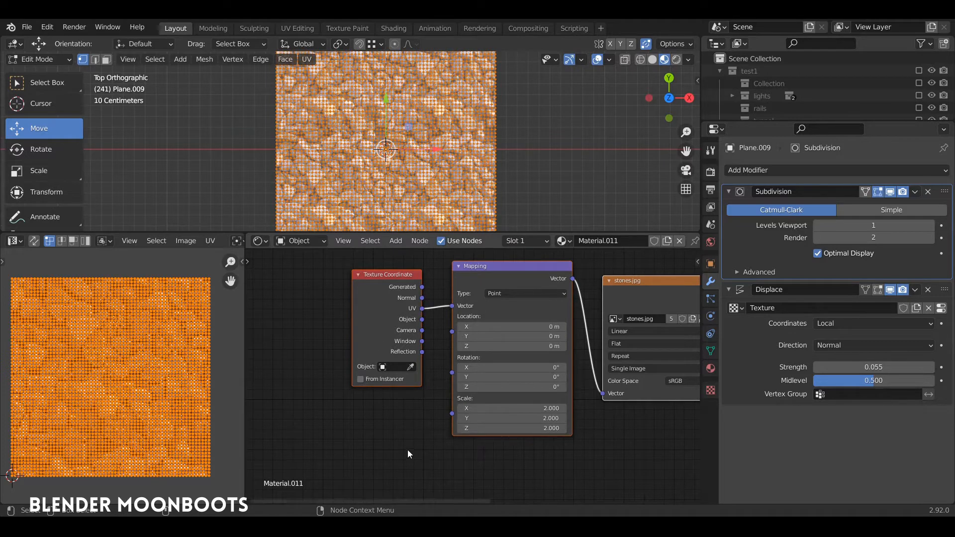
- Add a Value input node and connect it to the Mapping node's Scale
key(shift+a)
mouse_move(264, 391)
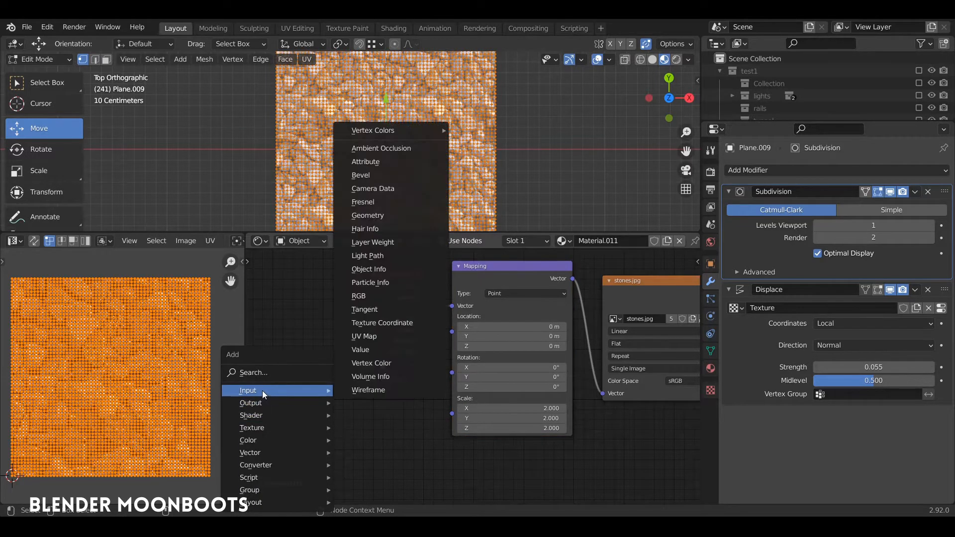
click(368, 349)
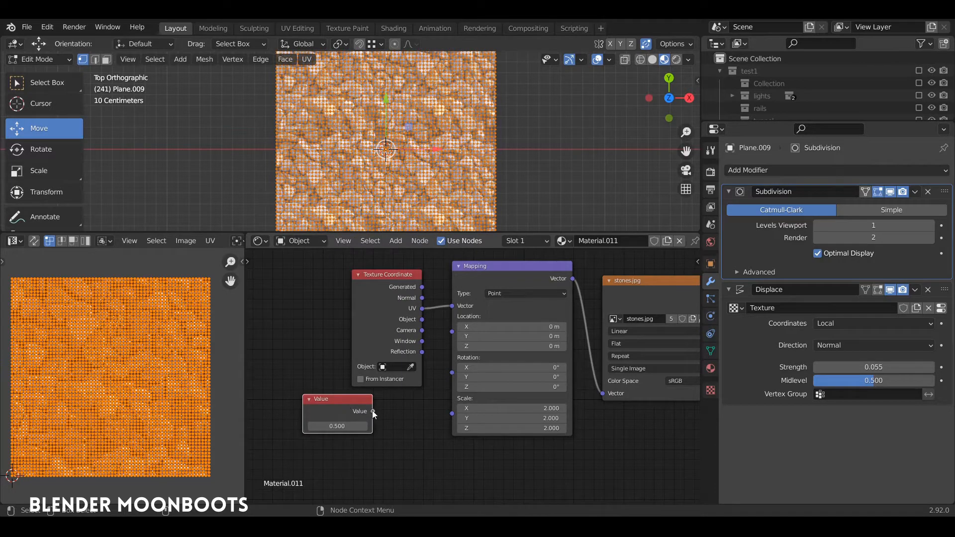
drag(458, 418, 452, 413)
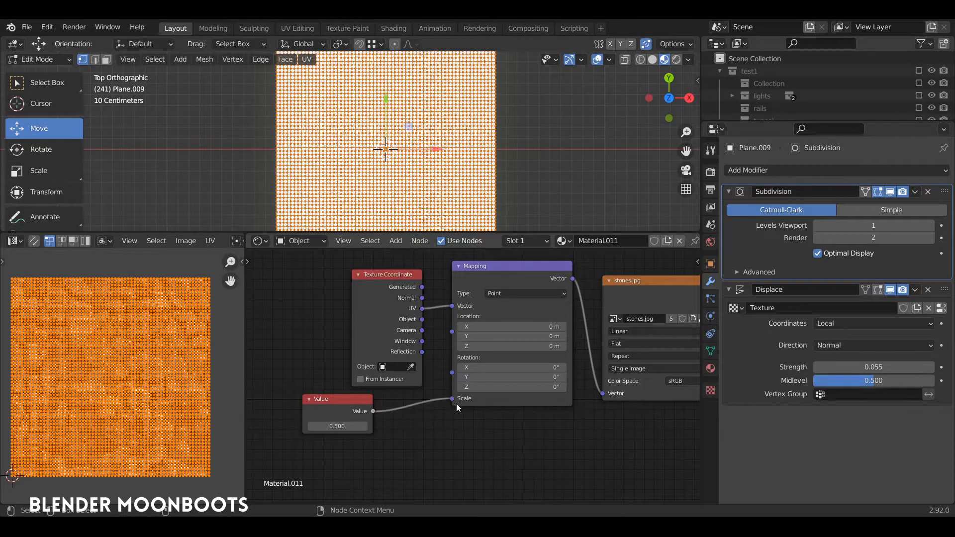
- Set the Value node to 4 and return the plane to Object Mode
drag(365, 425, 405, 415)
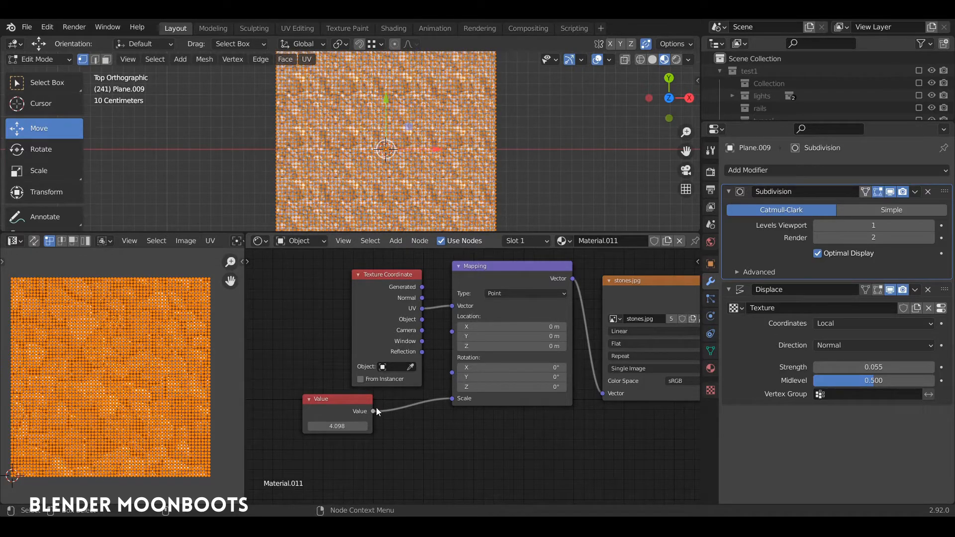
text(4)
key(Return)
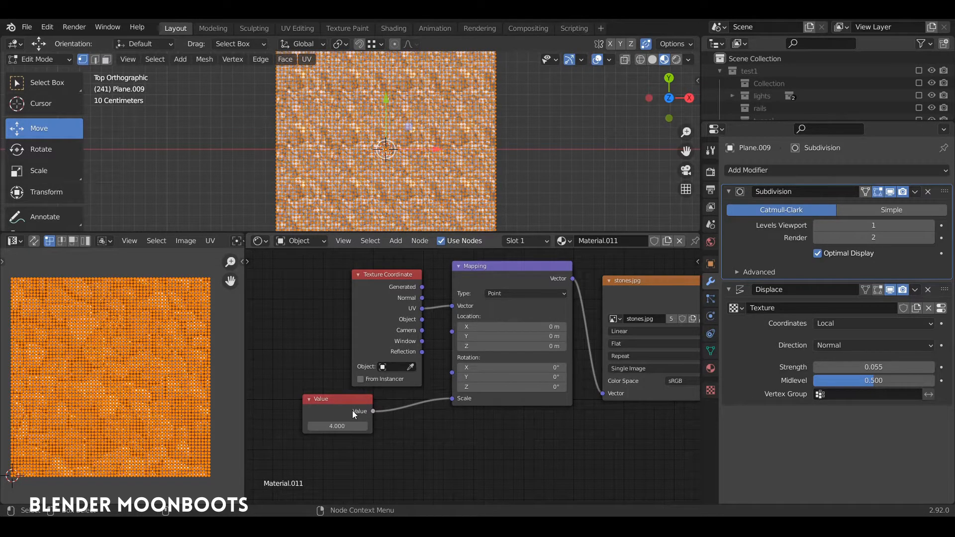
key(Tab)
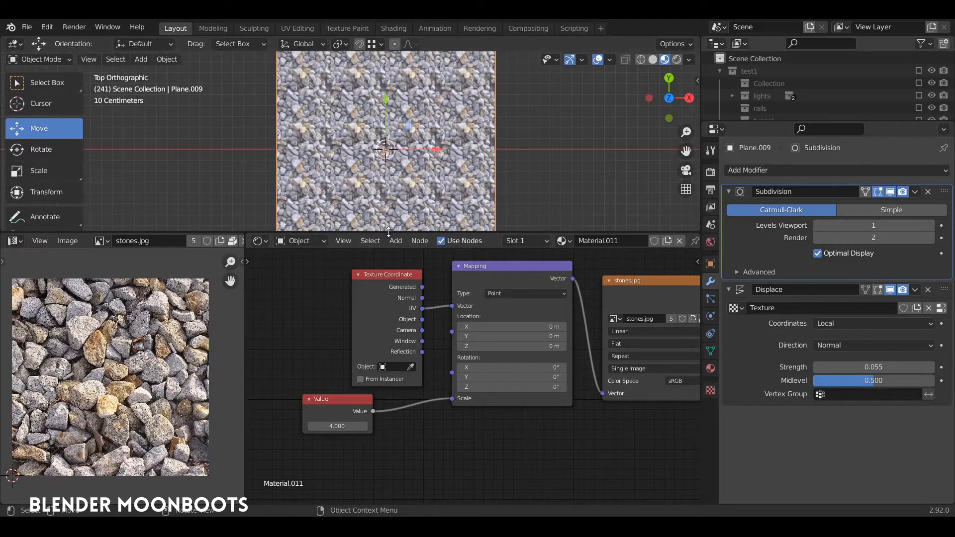
- Enlarge the 3D viewport and lower the Sun light by about 12.2 m in front view
drag(389, 231, 389, 330)
middle_drag(387, 279, 410, 243)
scroll(399, 194, up, 3)
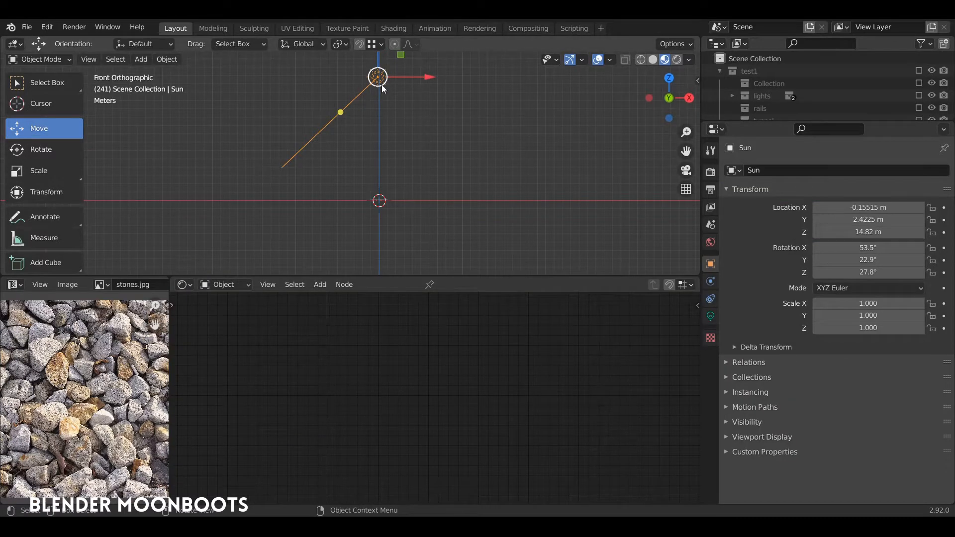
drag(381, 87, 383, 189)
scroll(405, 163, up, 3)
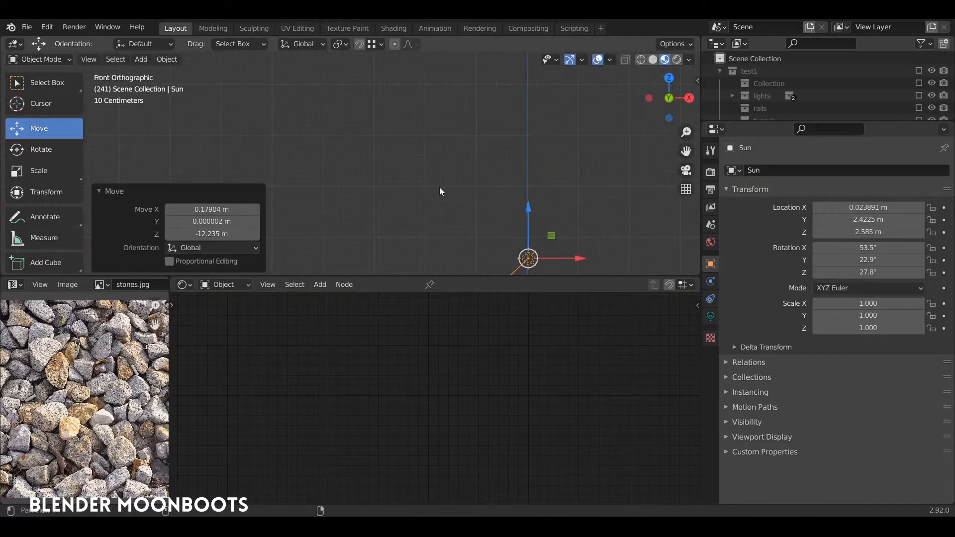
- Change the Sun light to a Point light with 300 W power and lower it by about 1.45 m
click(710, 316)
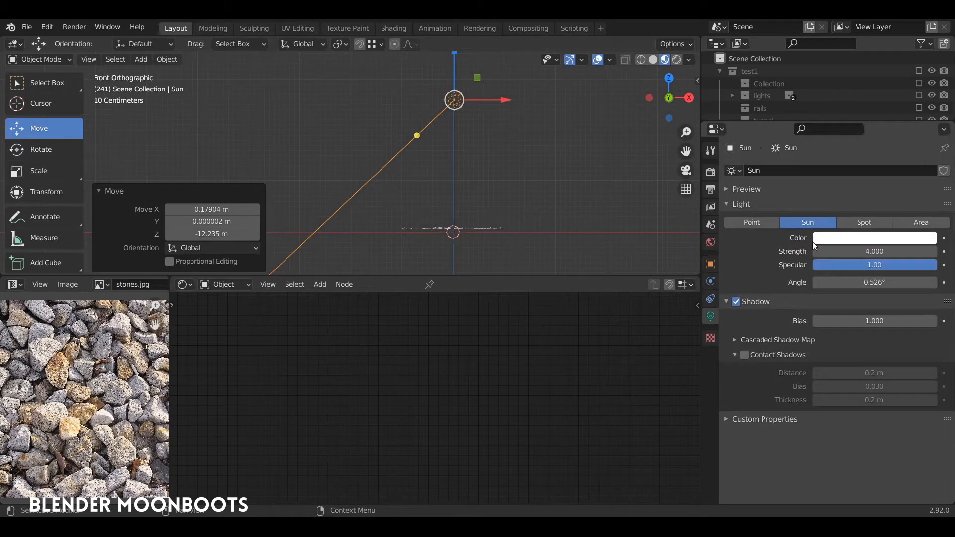
click(766, 223)
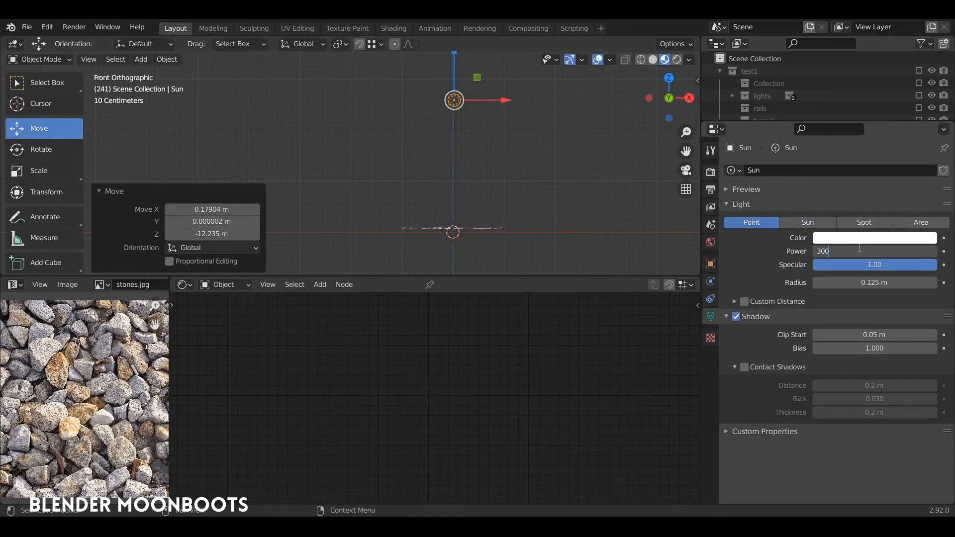
middle_drag(393, 179, 364, 171)
drag(453, 80, 454, 152)
- Switch the viewport to Rendered shading and move the light about 2.55 m along negative Y, over the plane
click(672, 61)
key(g)
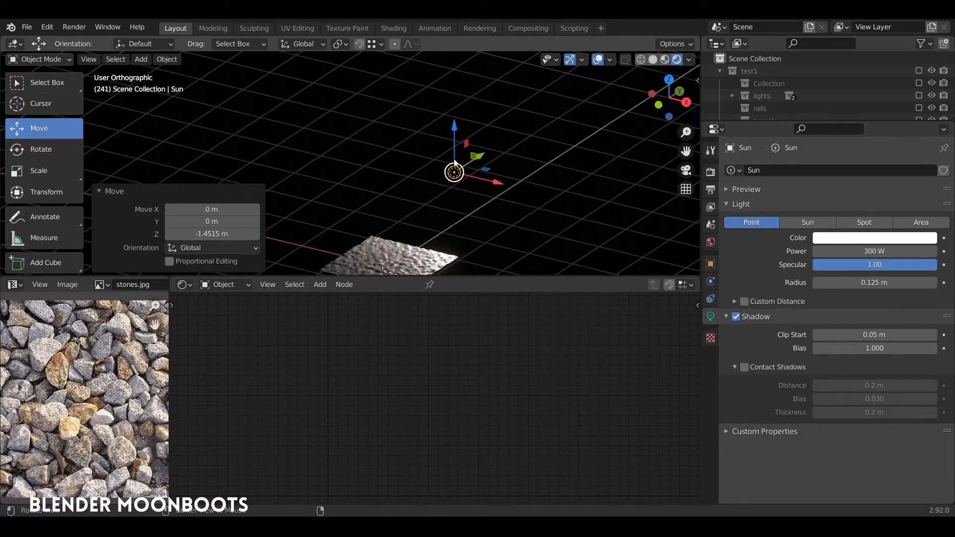
drag(412, 201, 406, 205)
shift+middle_drag(408, 218, 471, 165)
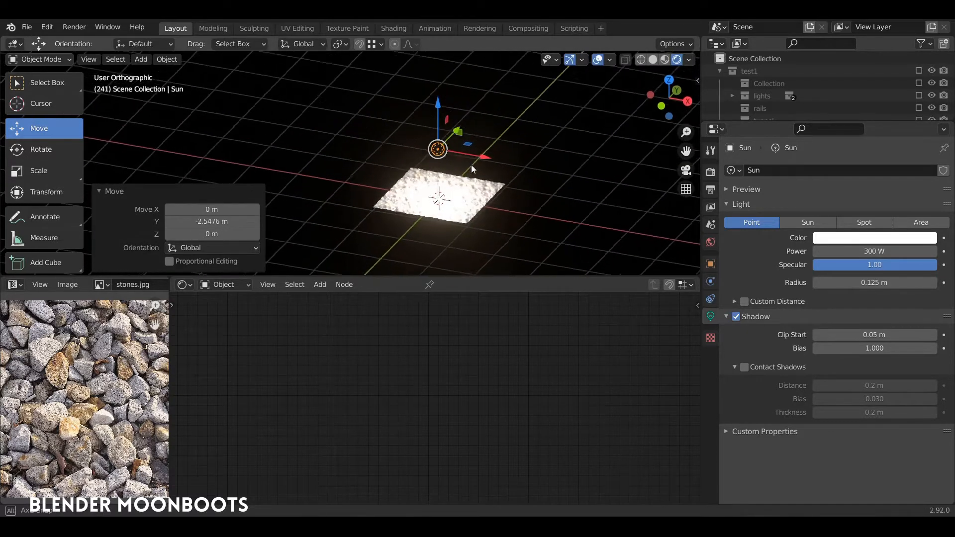
scroll(468, 127, up, 4)
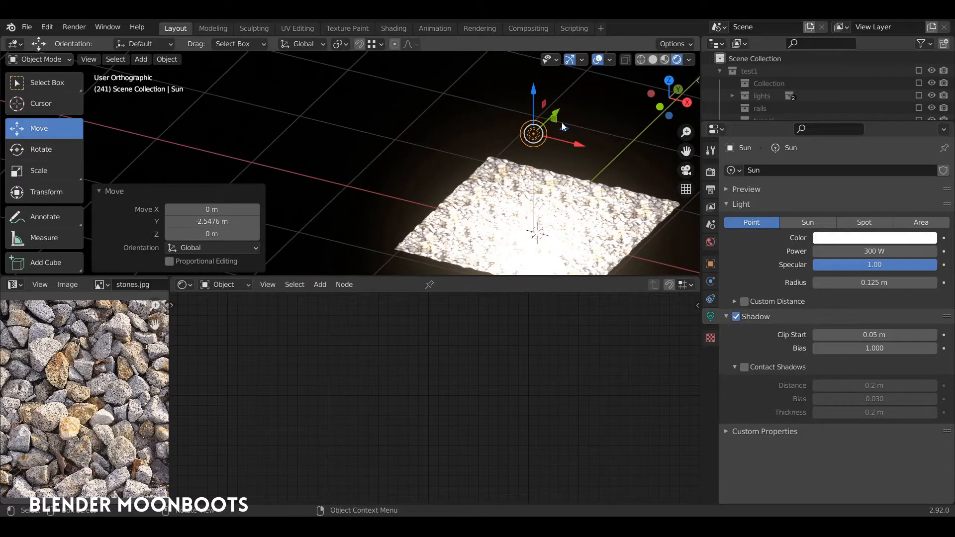
- Reduce the point light's power to 100 W
mouse_move(570, 159)
middle_down()
mouse_move(573, 139)
mouse_move(575, 154)
middle_up()
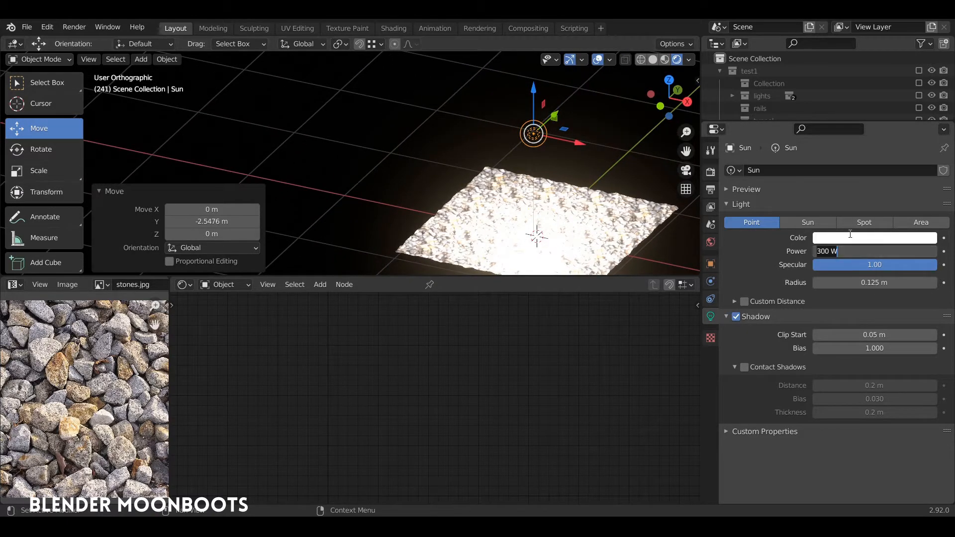
text(00)
key(Return)
- Inspect the lit stone surface up close, enlarge the 3D viewport and select the plane
middle_drag(445, 197, 342, 183)
scroll(342, 183, up, 3)
middle_drag(453, 230, 494, 233)
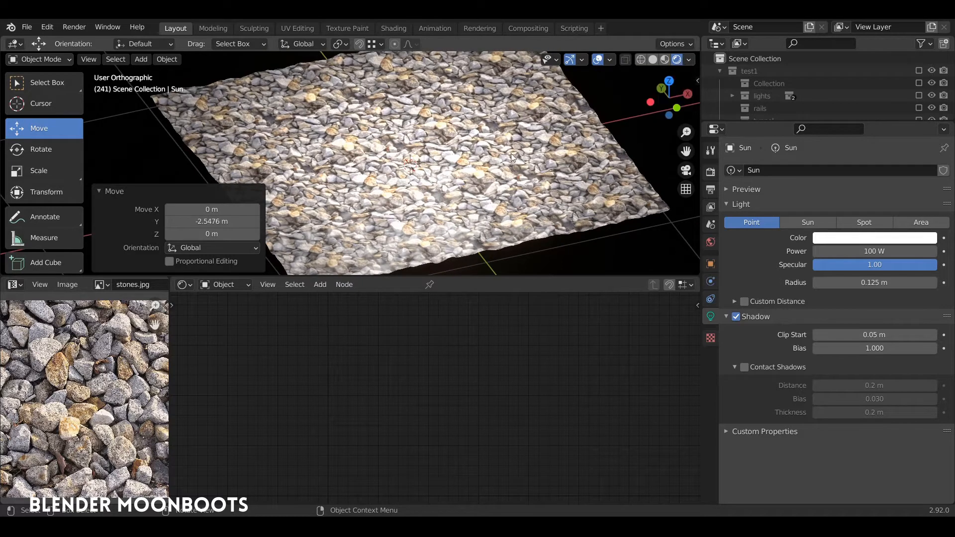
drag(438, 276, 438, 340)
click(449, 251)
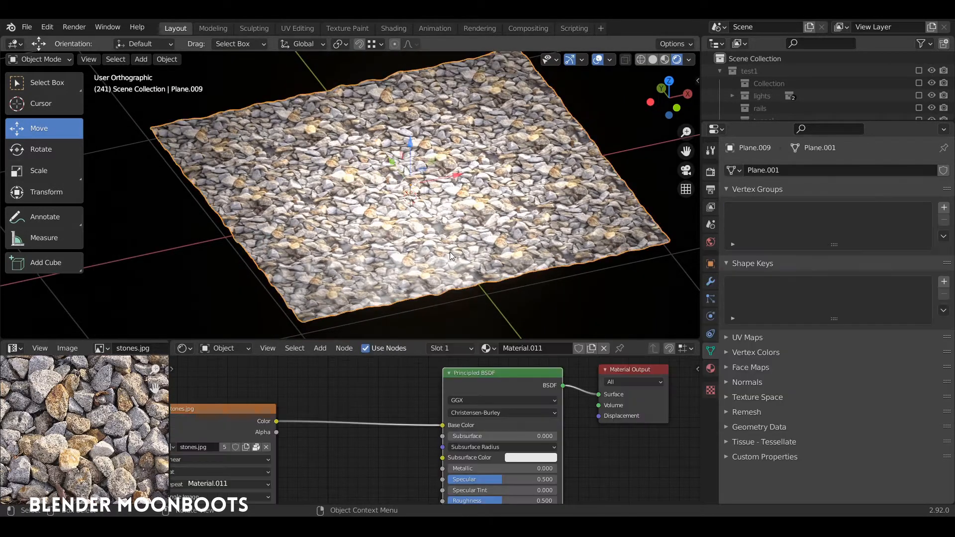
- Set the stone material's Principled BSDF roughness to 1.000
middle_drag(376, 347, 386, 300)
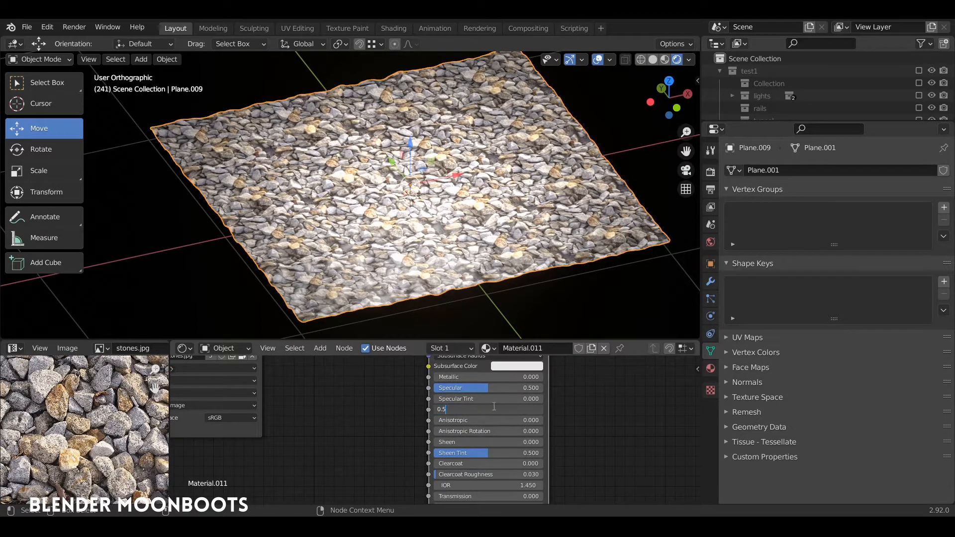
drag(496, 410, 556, 415)
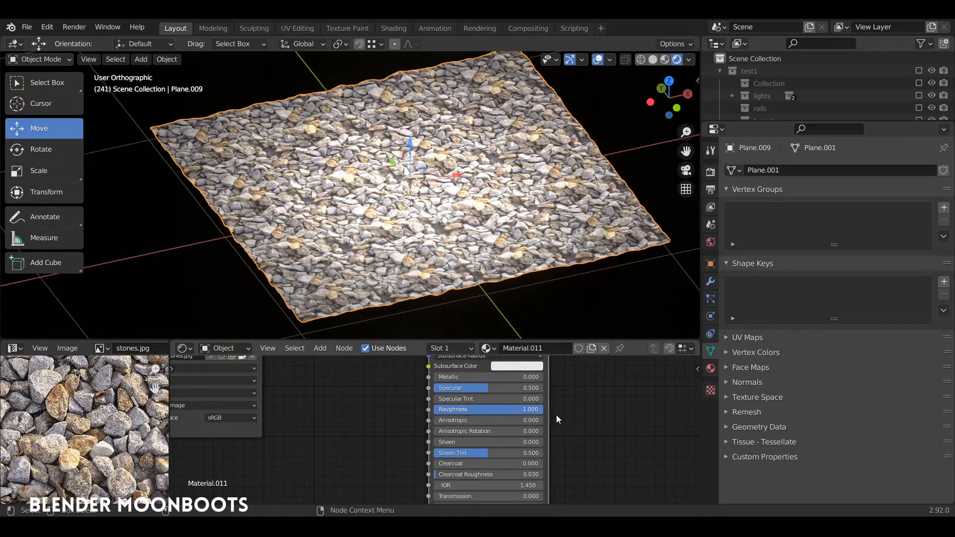
middle_drag(517, 278, 515, 228)
middle_drag(322, 401, 342, 445)
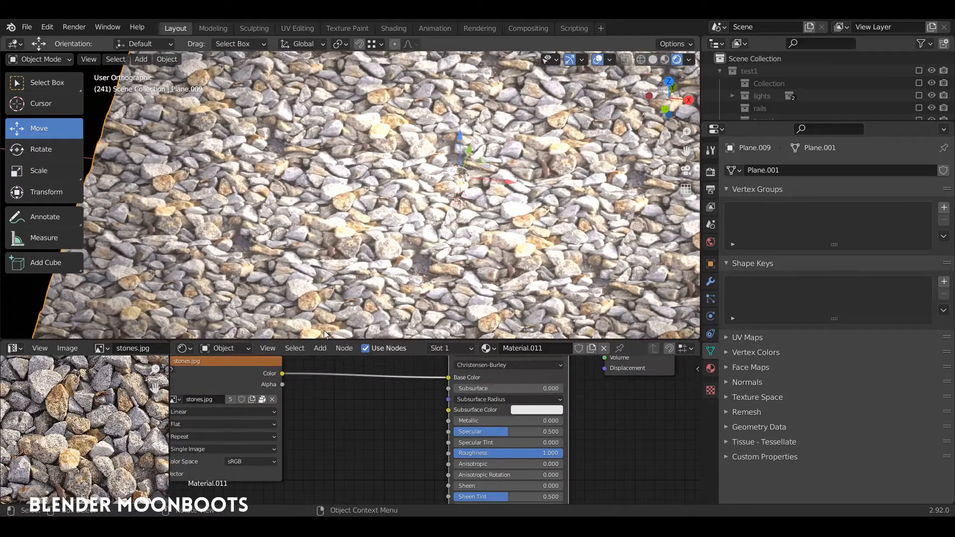
- Enlarge the shader editor and add a Bump node between the stones.jpg texture and the Principled BSDF
drag(331, 339, 330, 272)
middle_drag(153, 336, 193, 330)
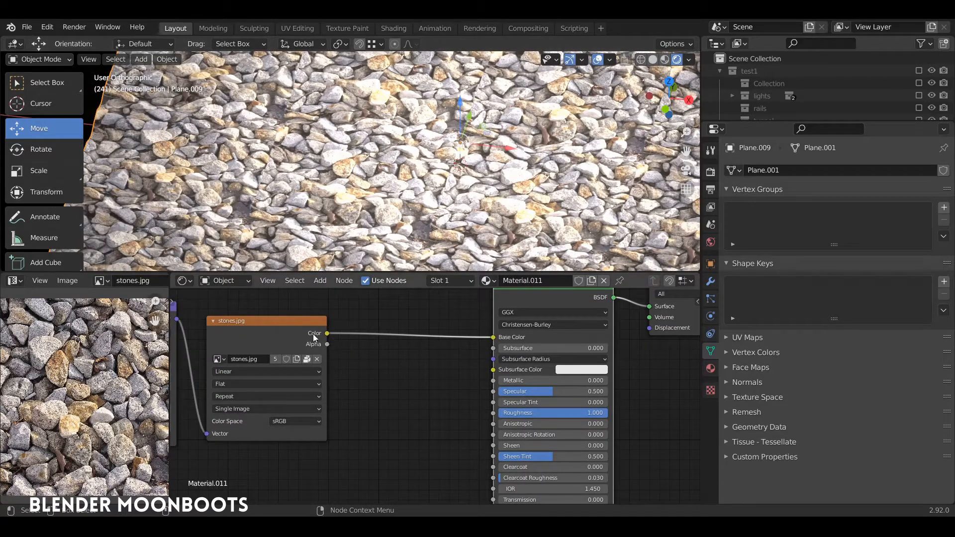
drag(269, 300, 268, 299)
drag(274, 320, 261, 305)
key(shift+a)
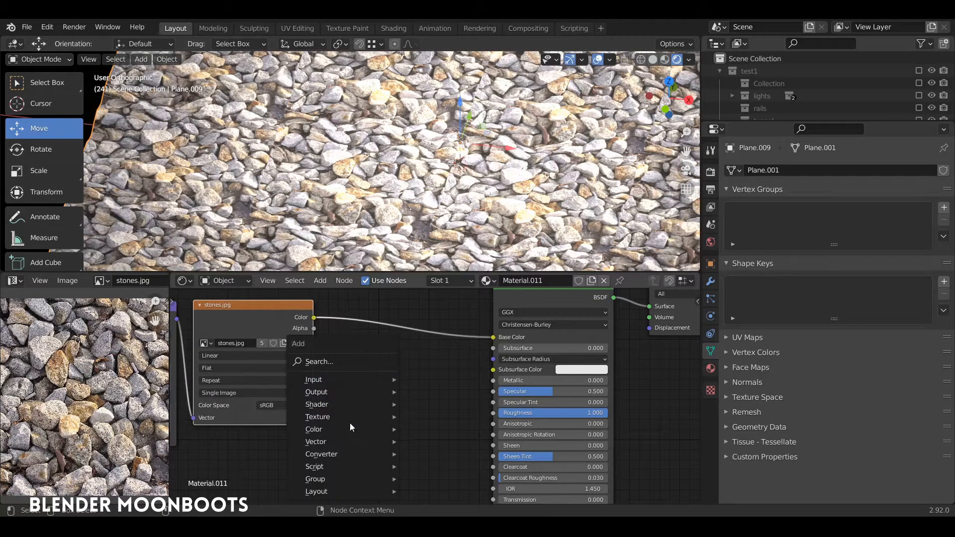
click(427, 333)
click(401, 354)
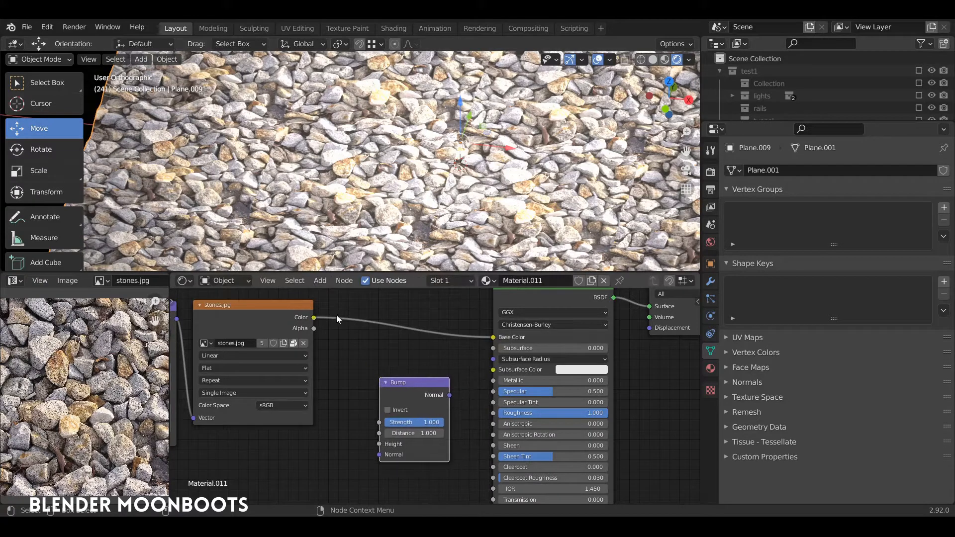
- Link the stones.jpg Color output to the Bump Height input, and the Bump Normal output to the Principled BSDF Normal input
drag(342, 434, 381, 444)
drag(412, 445, 382, 449)
middle_drag(454, 409, 514, 352)
drag(462, 334, 459, 371)
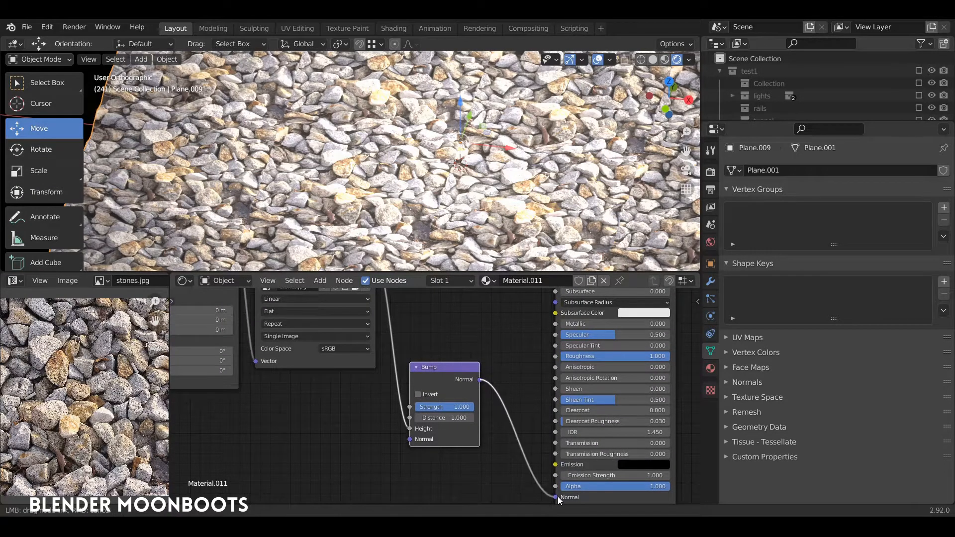
drag(557, 496, 557, 497)
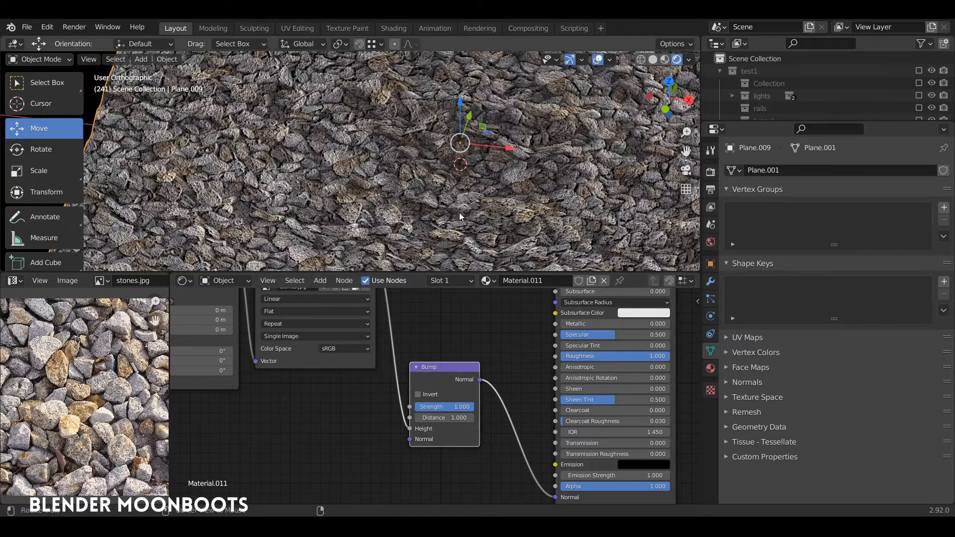
- Set the Bump node's strength to 0.300 while checking the stones up close
scroll(447, 184, up, 5)
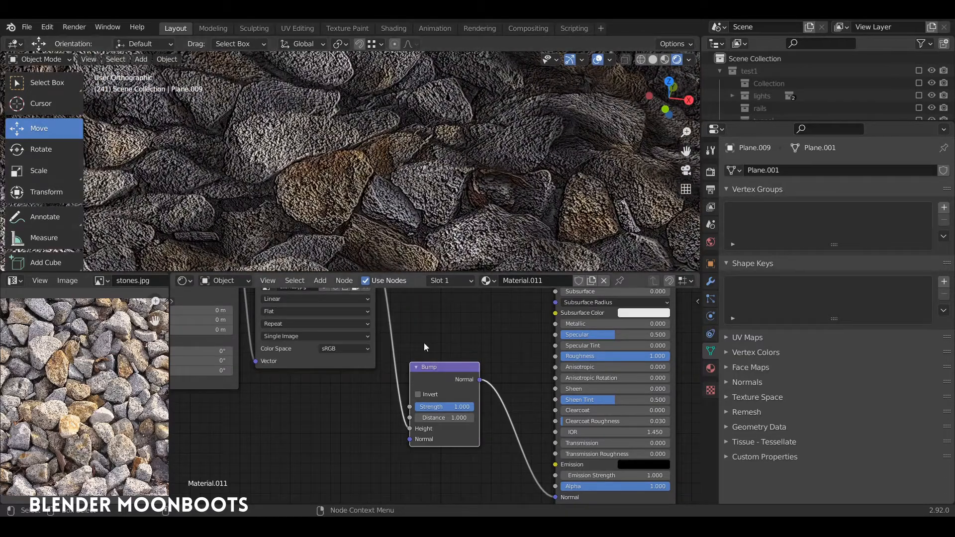
drag(462, 406, 411, 412)
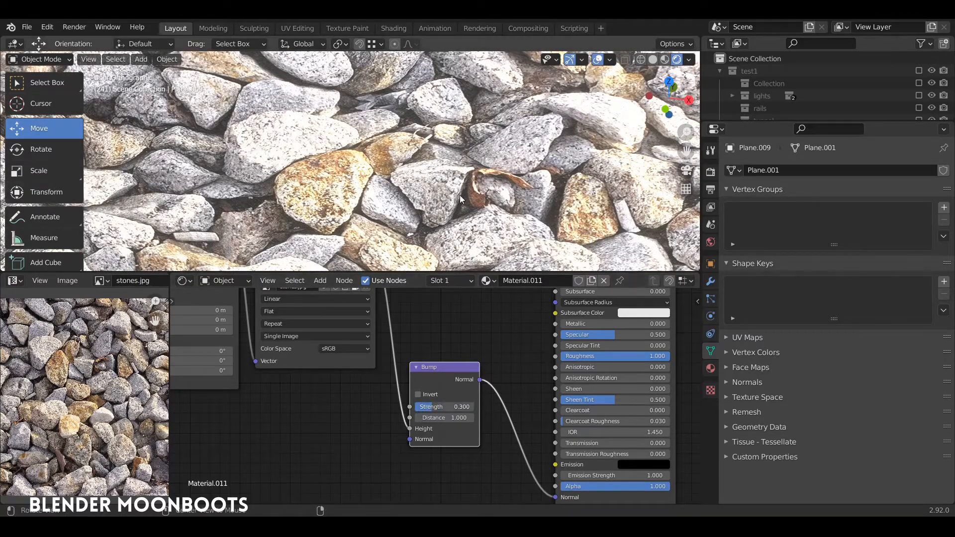
middle_drag(443, 206, 468, 233)
scroll(446, 176, down, 3)
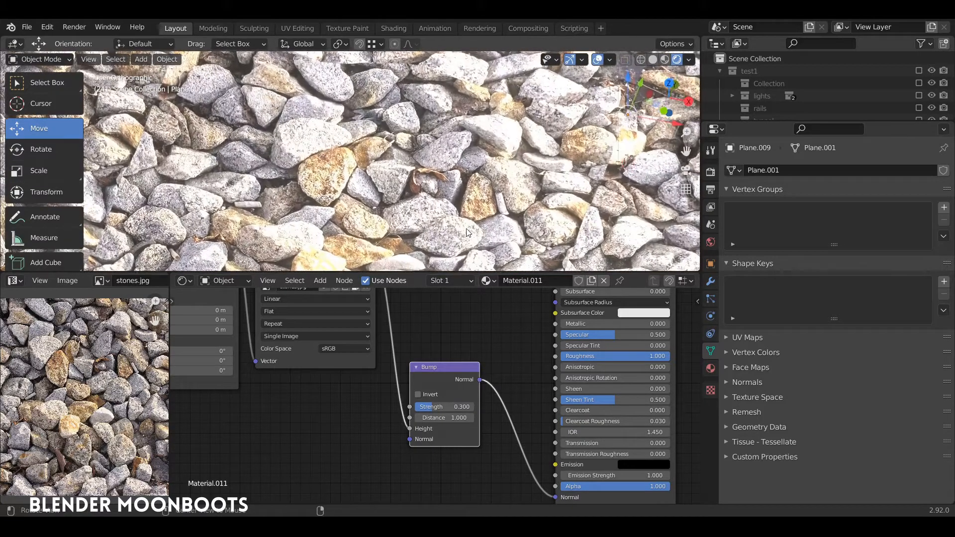
- Rearrange the stones.jpg and Bump nodes so their links to the Principled BSDF are easy to follow
drag(432, 367, 456, 360)
middle_drag(459, 323, 504, 413)
drag(357, 344, 358, 353)
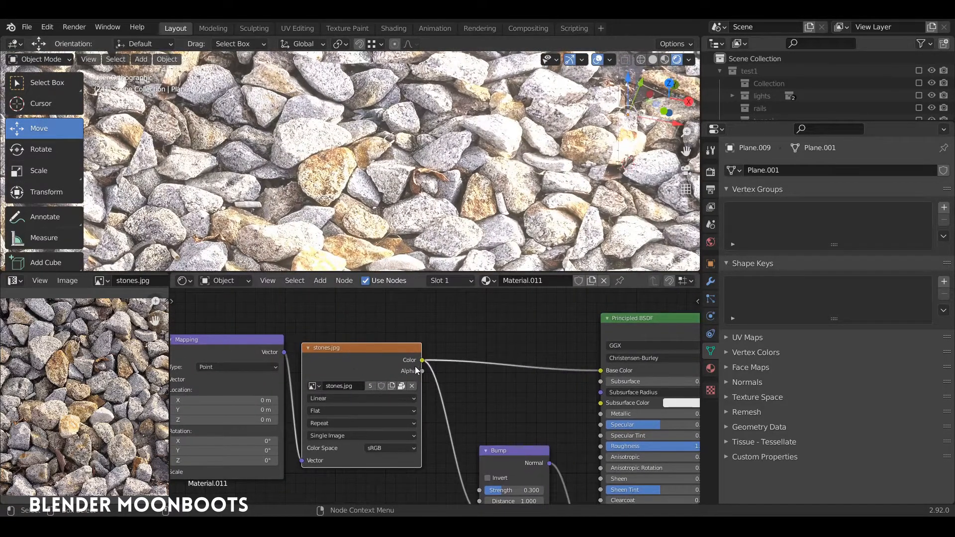
middle_drag(432, 371, 476, 368)
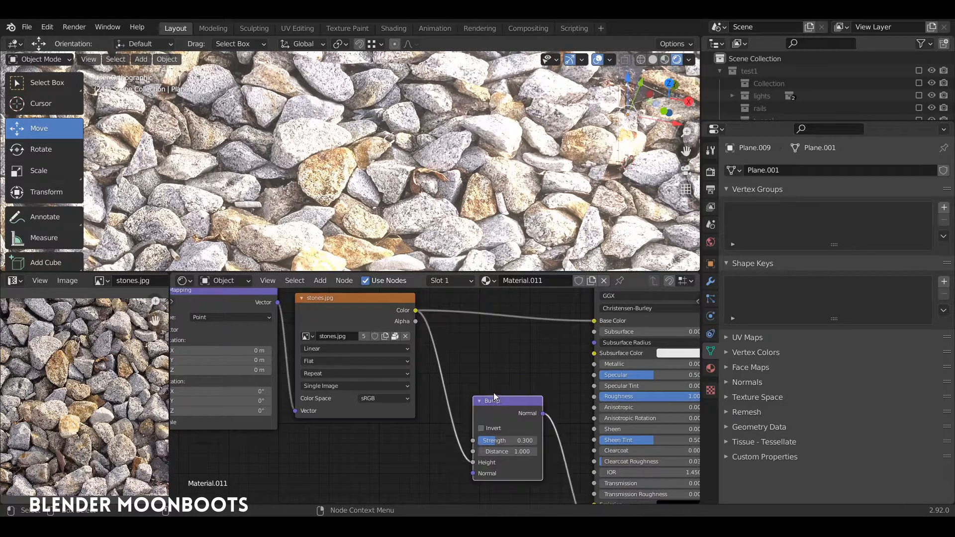
drag(494, 397, 496, 385)
middle_drag(507, 381, 473, 375)
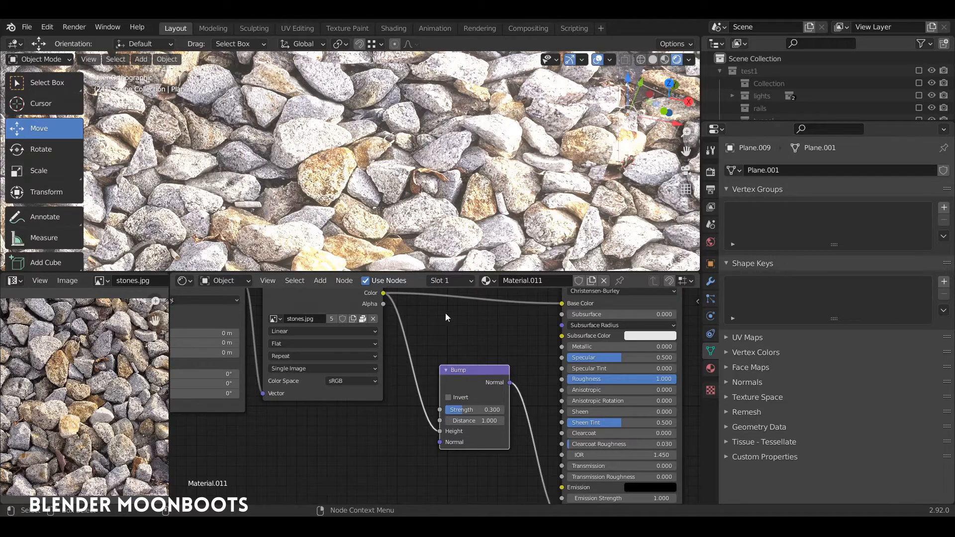
middle_drag(446, 249, 356, 264)
drag(323, 300, 319, 325)
drag(462, 374, 475, 391)
- Check the bumped stones from several angles and set the Principled BSDF specular to 0
middle_drag(442, 222, 444, 250)
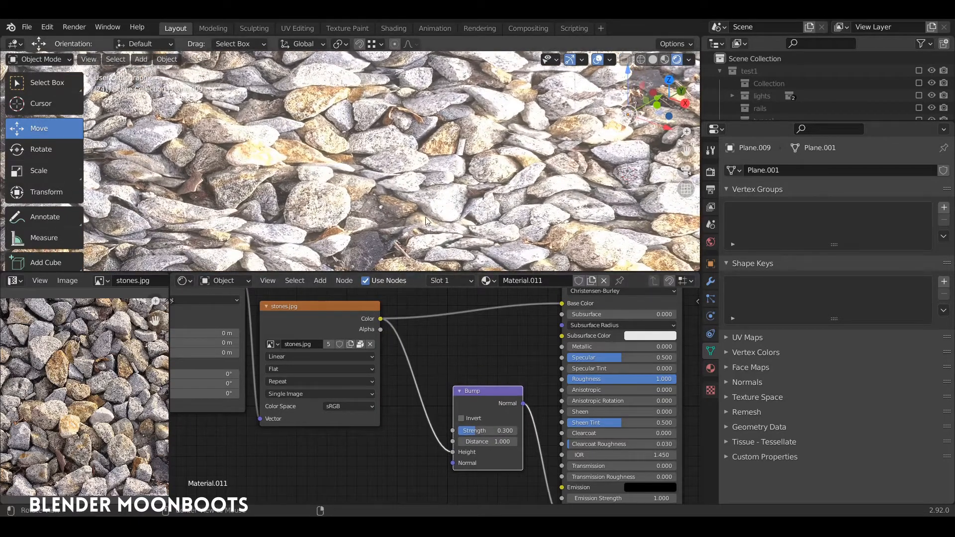
alt+drag(425, 217, 463, 142)
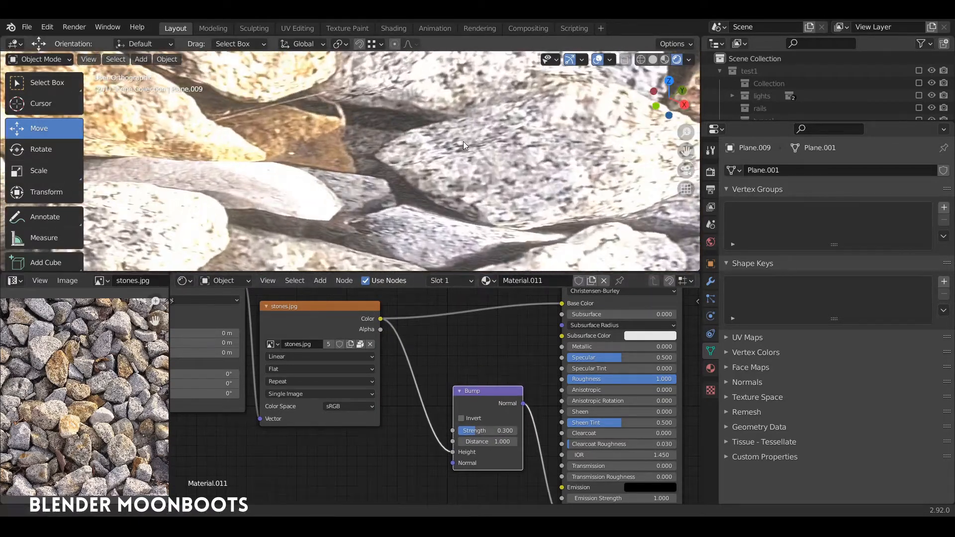
ctrl+middle_drag(463, 141, 467, 196)
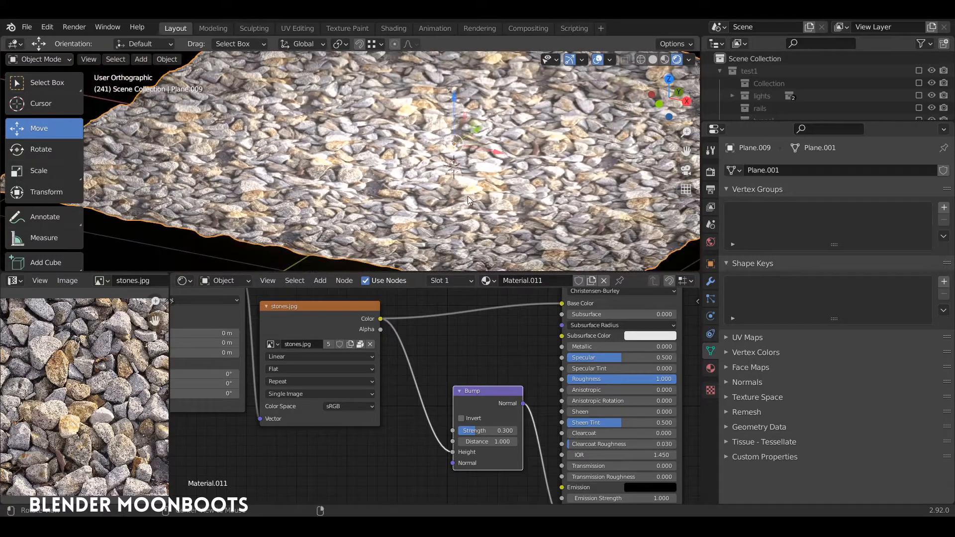
alt+drag(467, 196, 479, 207)
alt+drag(594, 348, 526, 359)
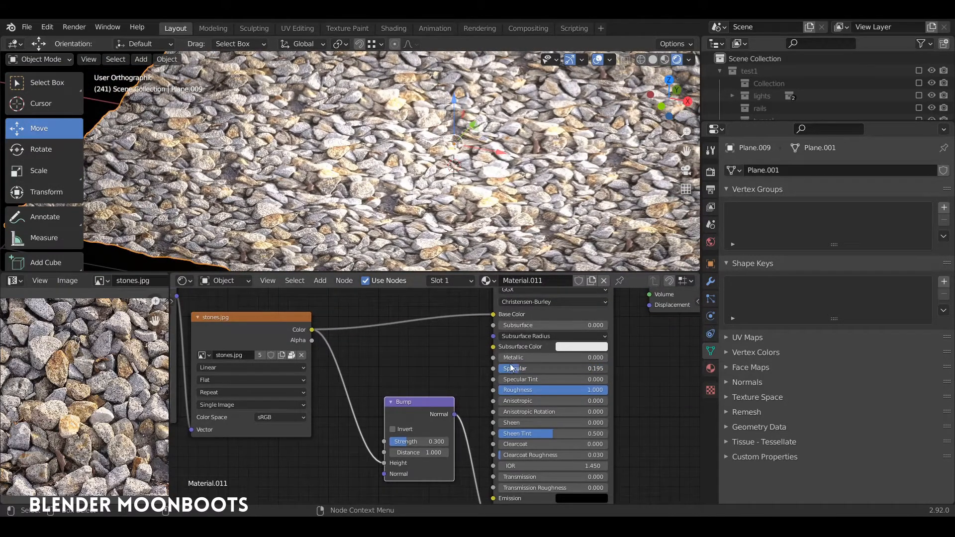
key(BackSpace)
alt+drag(501, 213, 551, 243)
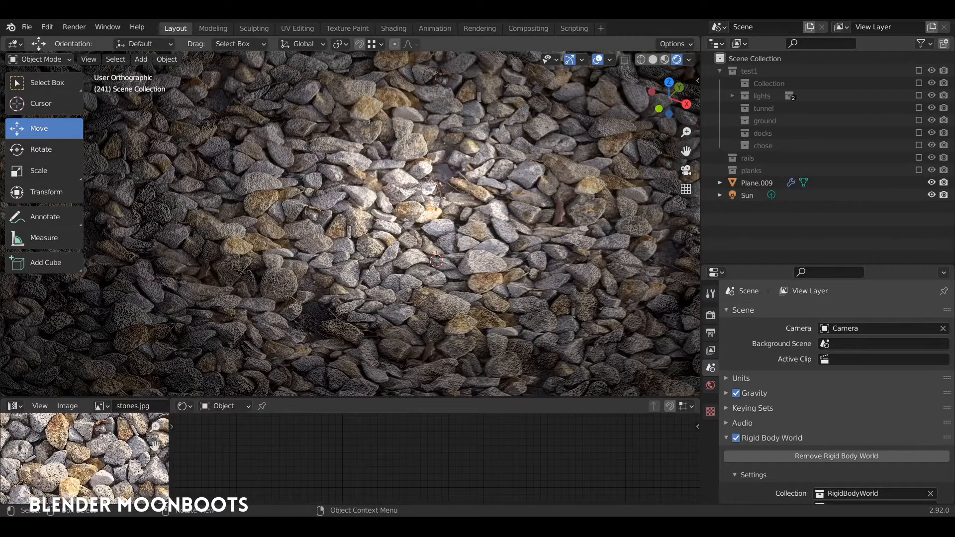
- Select the stone plane and enable the rails and planks collections in the scene
click(300, 239)
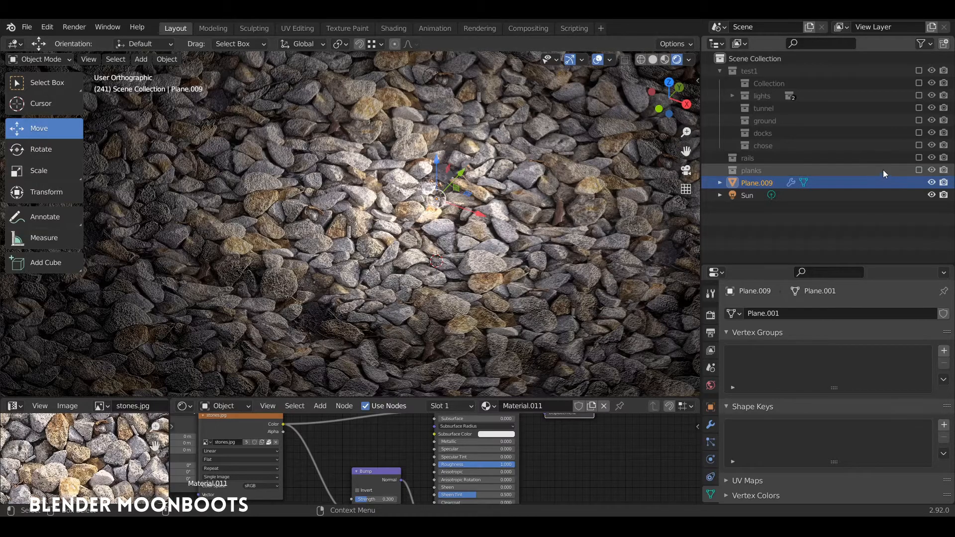
click(918, 158)
click(919, 170)
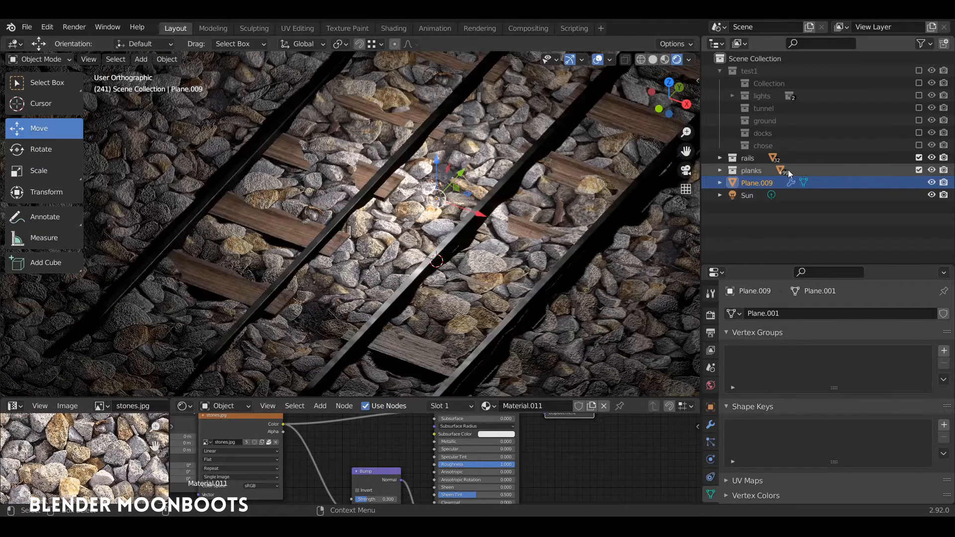
alt+drag(468, 184, 392, 175)
scroll(380, 171, up, 3)
middle_drag(392, 174, 461, 238)
- Select the point light above the tracks and raise its power to about 384 W
click(436, 158)
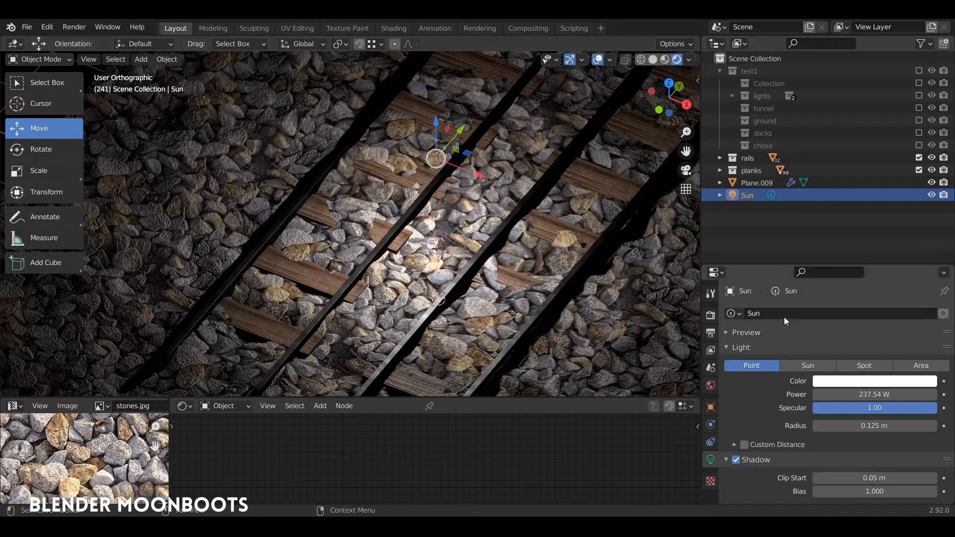
drag(852, 395, 891, 388)
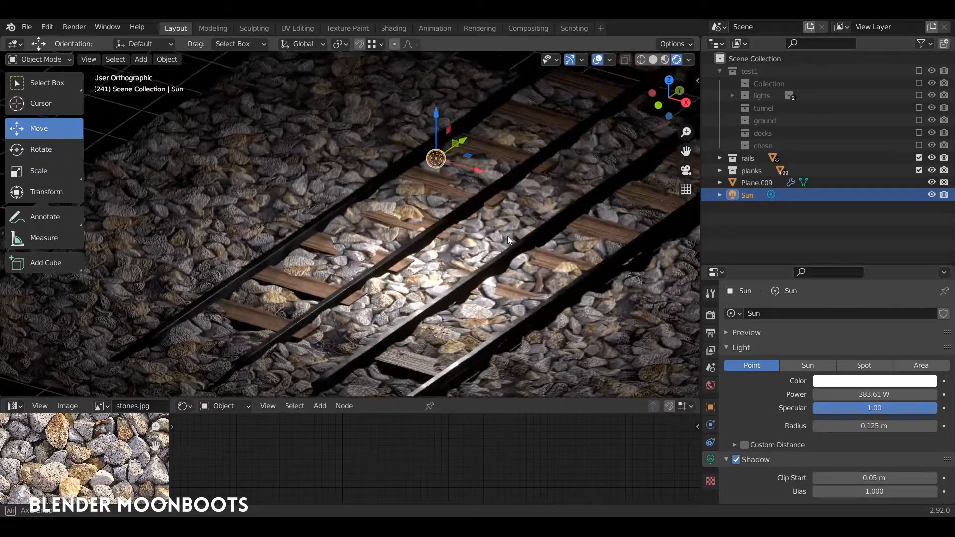
middle_drag(507, 235, 526, 250)
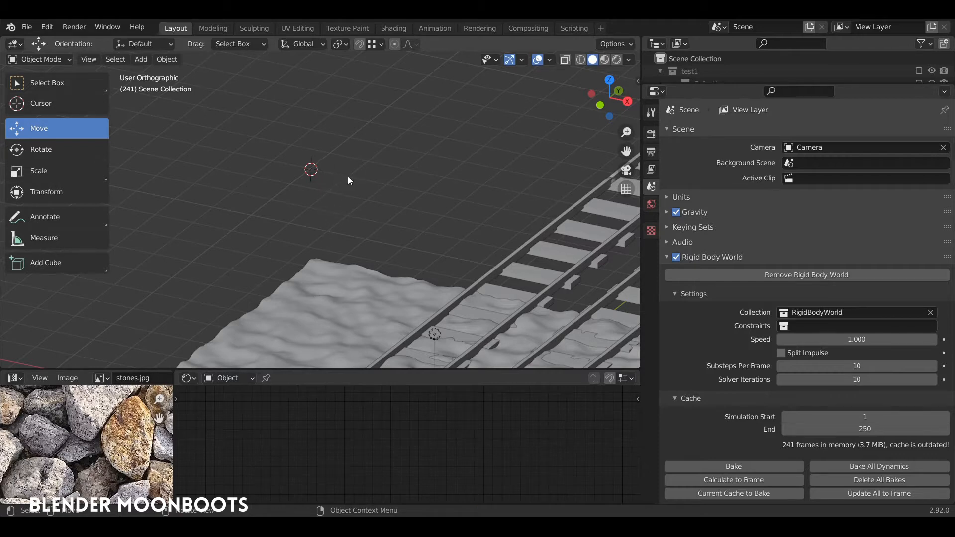
- Add a cube and subdivide its whole mesh once with smoothing into a rounded shape, returning to Object Mode
key(shift+a)
mouse_move(346, 162)
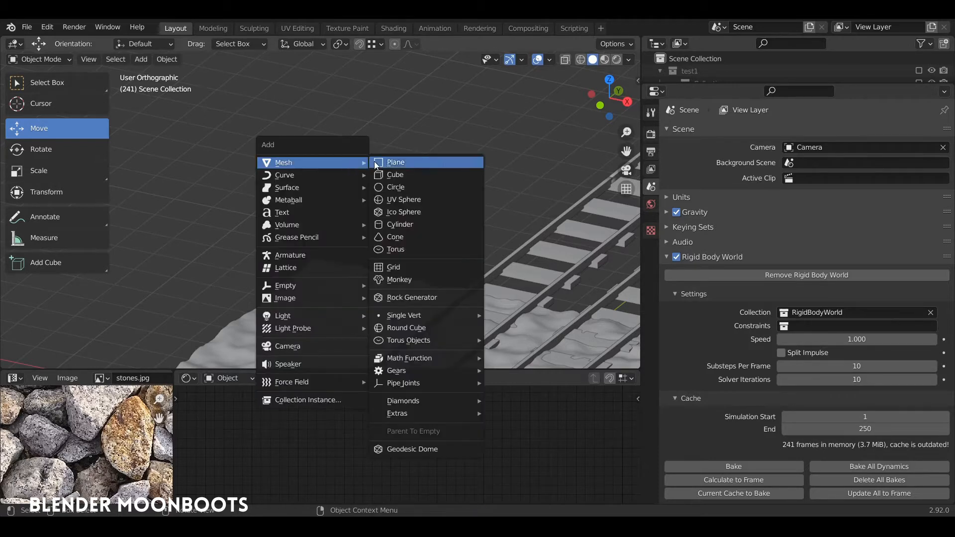
click(413, 175)
key(Tab)
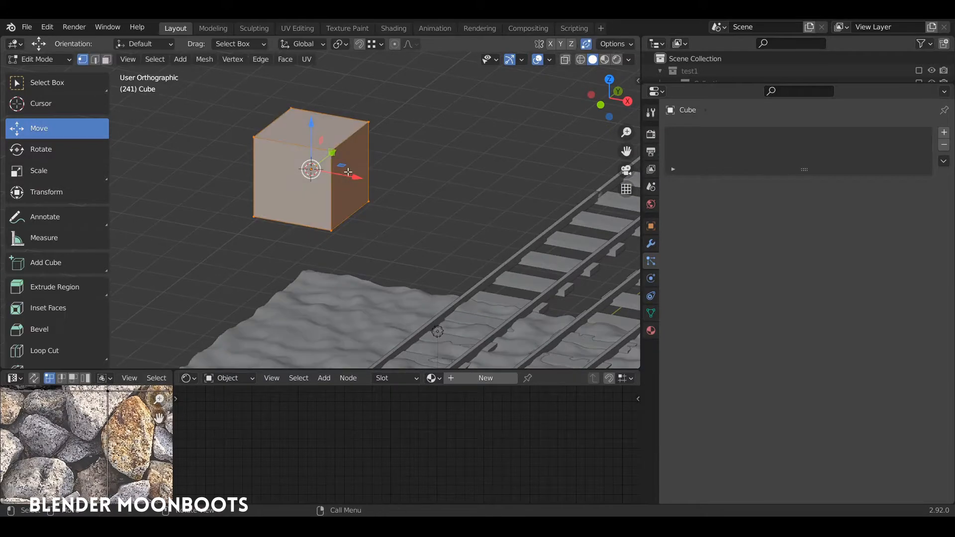
right_click(347, 177)
click(338, 184)
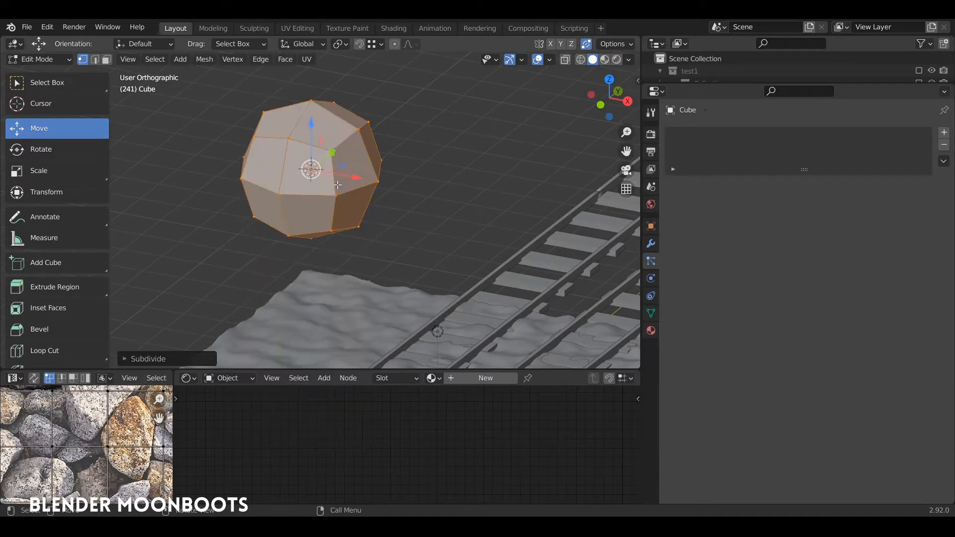
middle_drag(285, 221, 223, 186)
key(Tab)
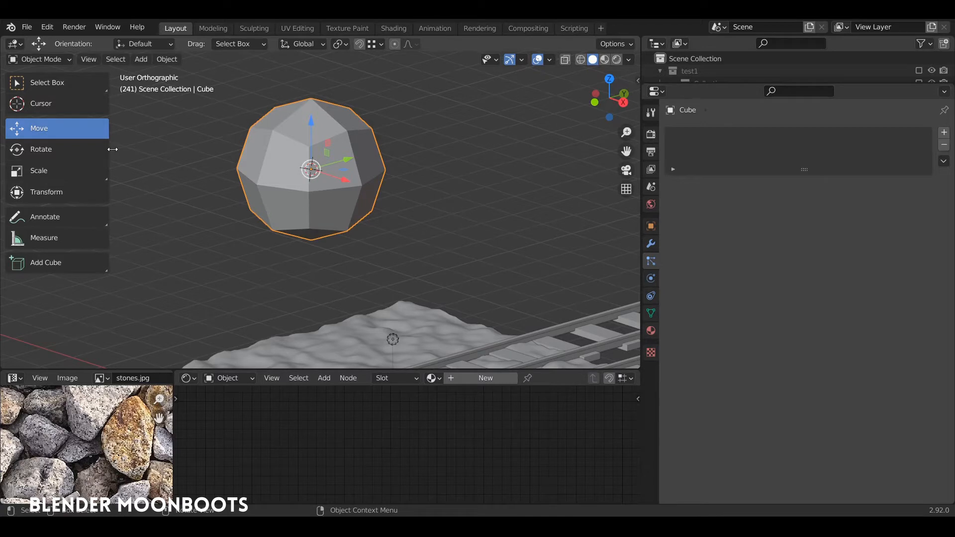
drag(112, 149, 95, 148)
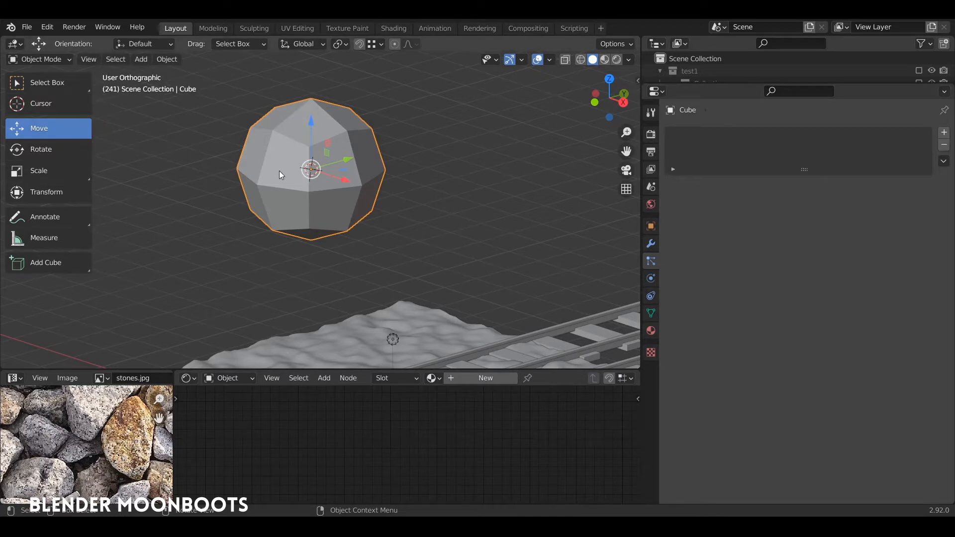
key(Tab)
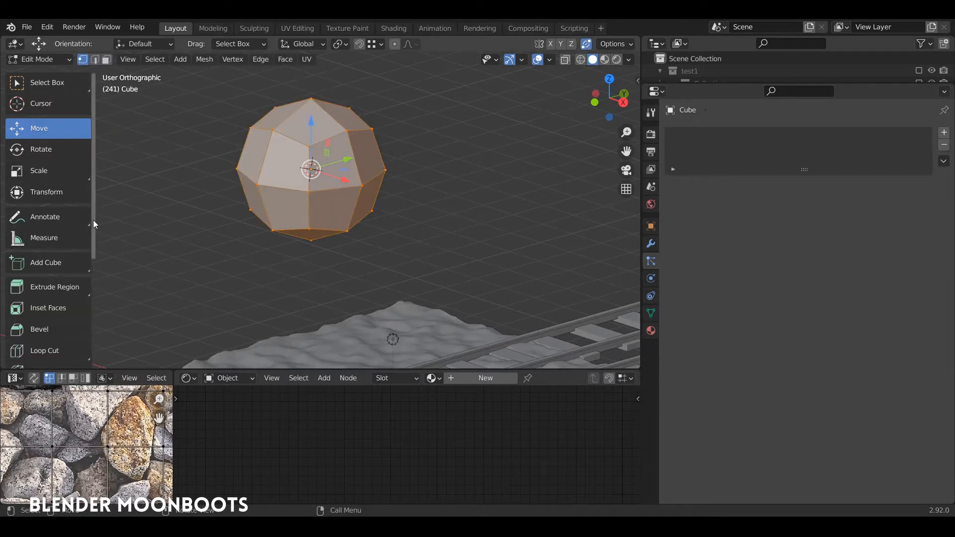
scroll(84, 221, down, 5)
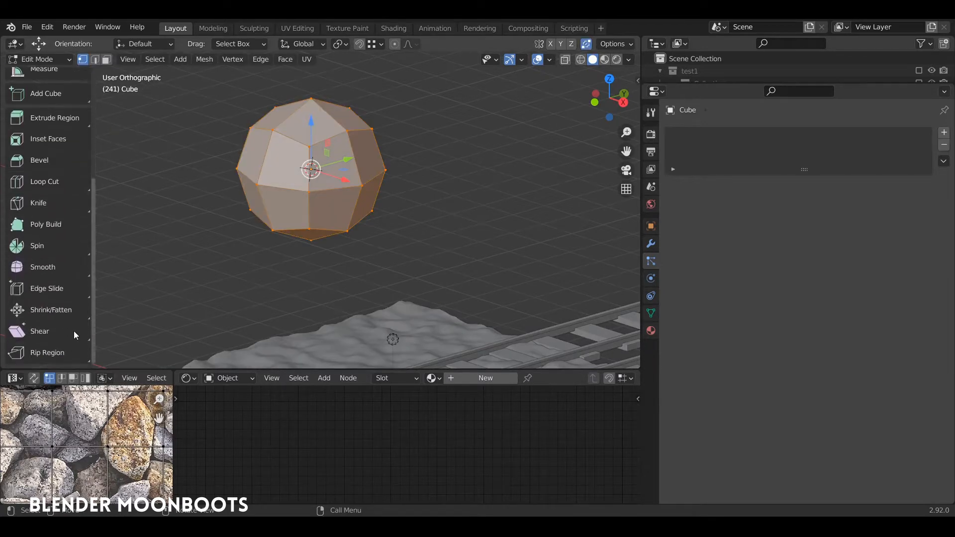
click(55, 205)
key(Tab)
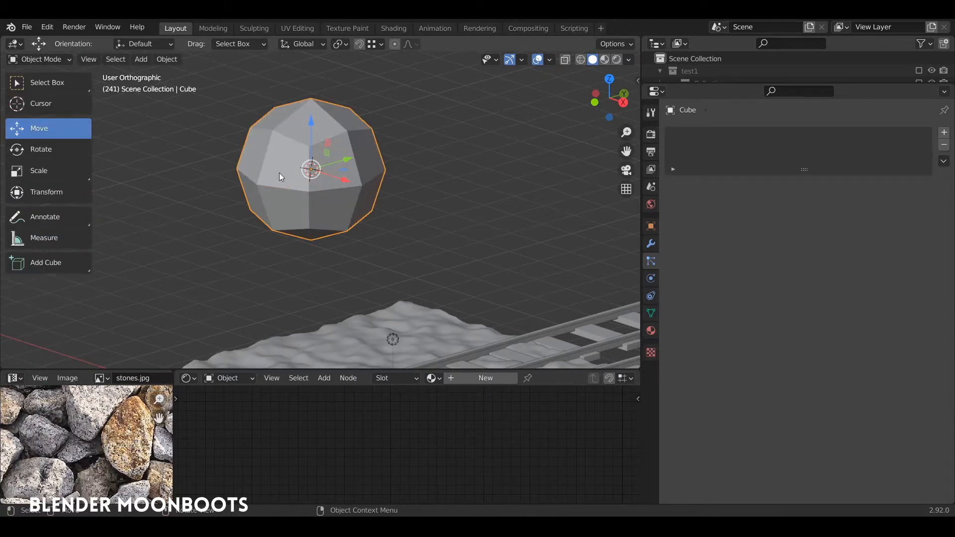
- Switch the rounded cube to Sculpt Mode and flatten its underside with a slanted Line Project cut
key(ctrl+Tab)
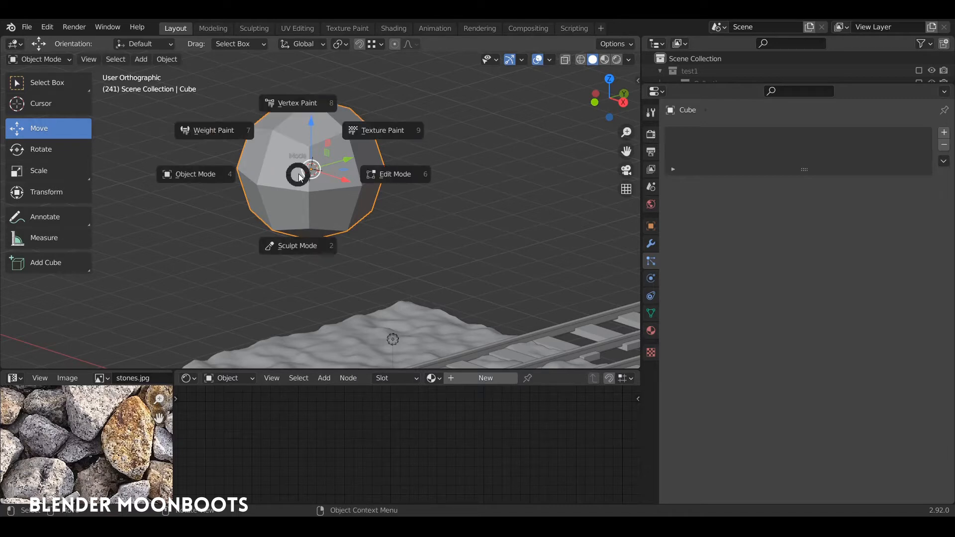
click(303, 226)
middle_drag(303, 225, 303, 205)
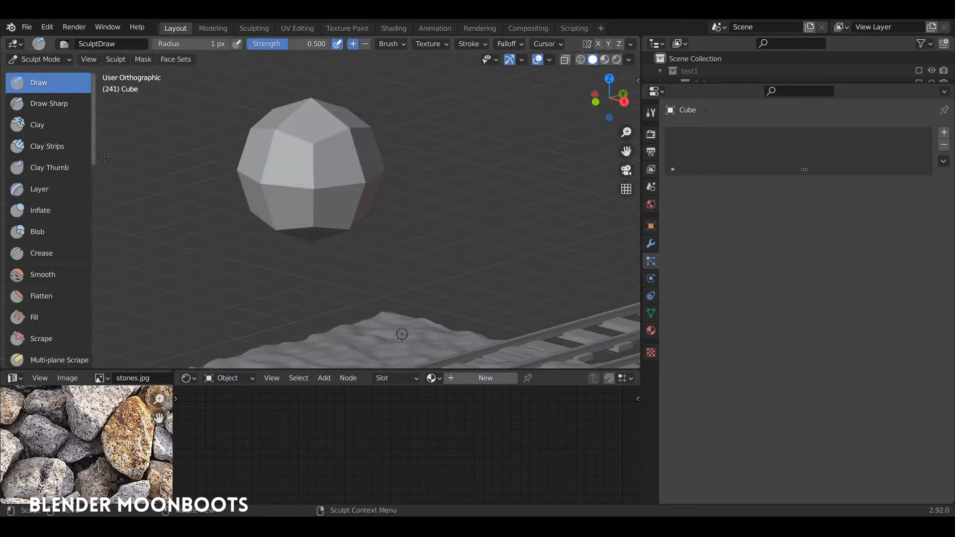
mouse_move(97, 157)
mouse_down()
mouse_move(127, 160)
mouse_move(95, 165)
mouse_move(92, 137)
mouse_move(79, 181)
mouse_move(94, 226)
mouse_move(61, 326)
mouse_up()
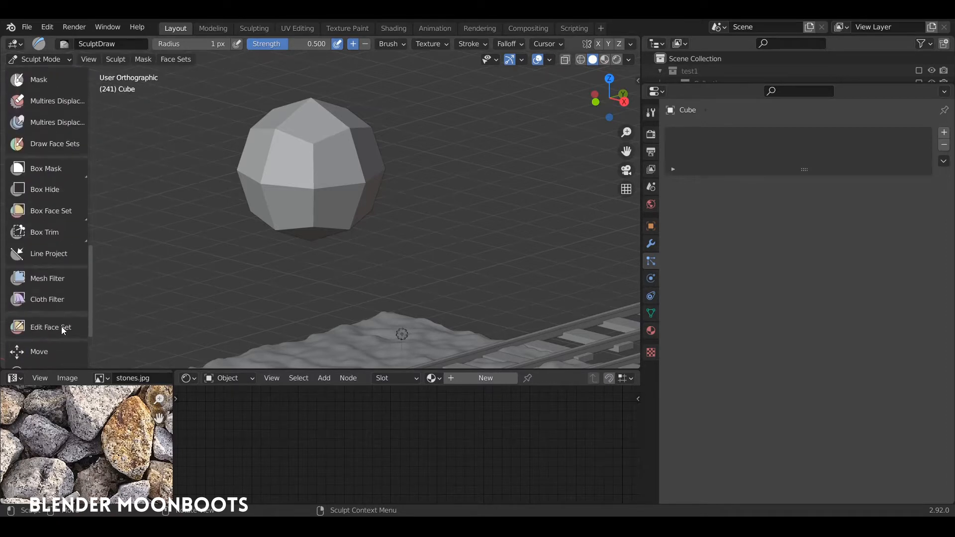
click(49, 258)
drag(175, 251, 542, 180)
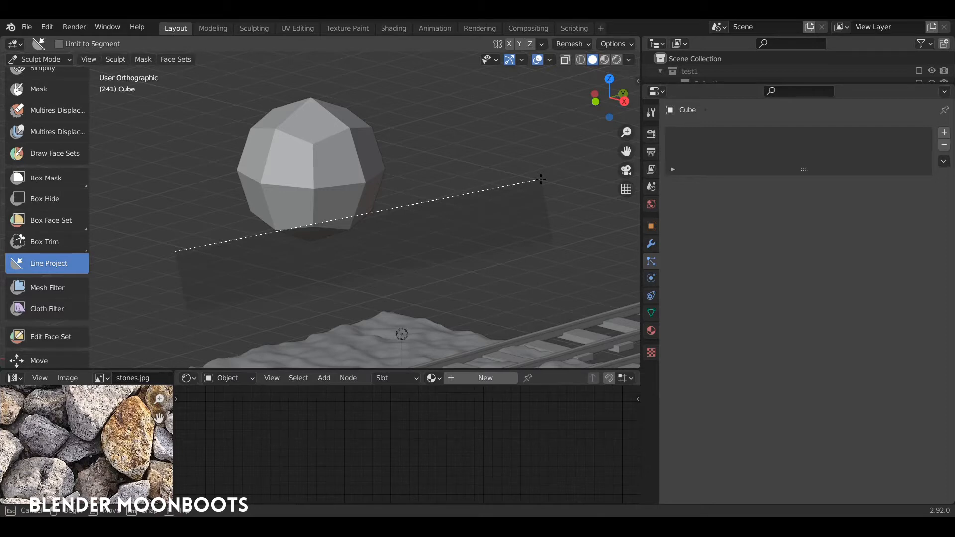
drag(542, 180, 512, 193)
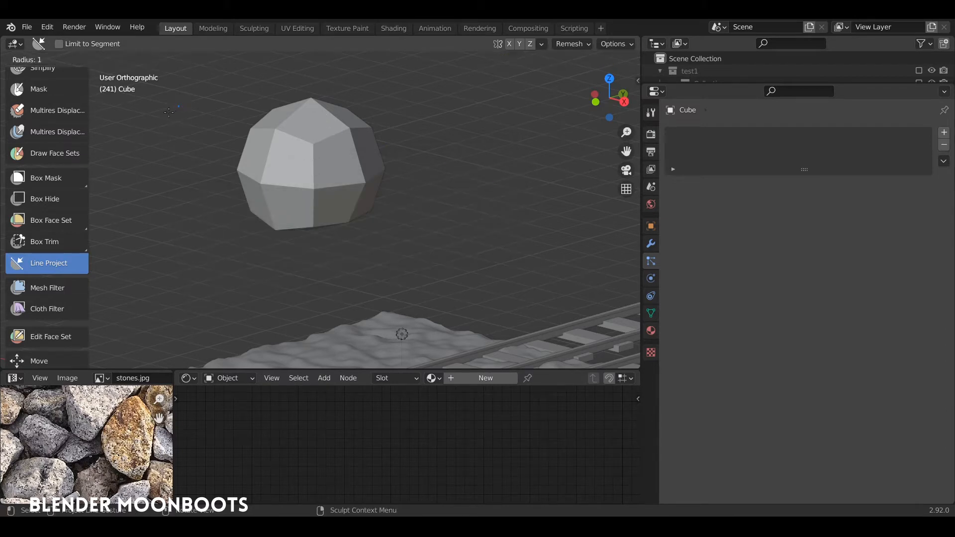
- Flatten the top and one side of the shape with further Line Project cuts to make it stone-like
drag(147, 128, 494, 114)
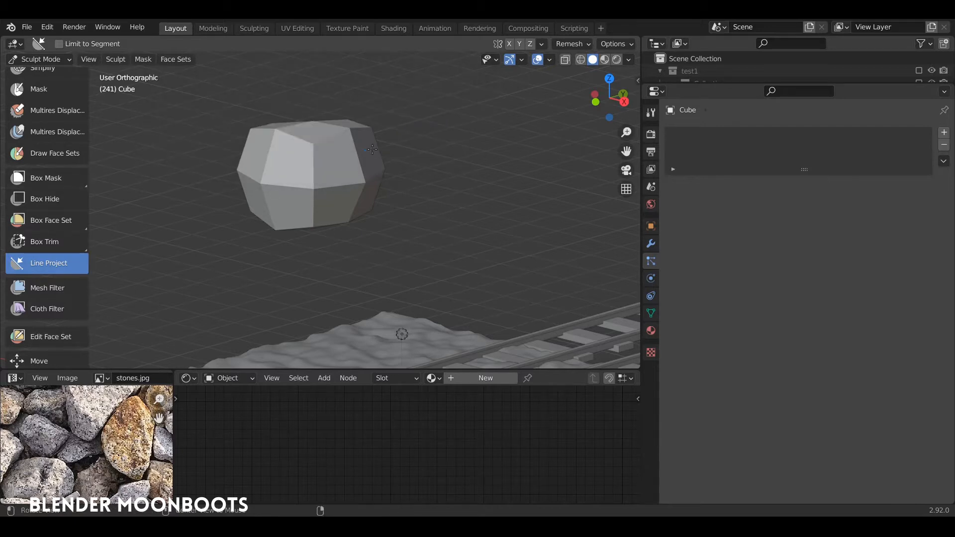
middle_drag(372, 150, 416, 149)
drag(320, 73, 410, 276)
middle_drag(410, 277, 360, 218)
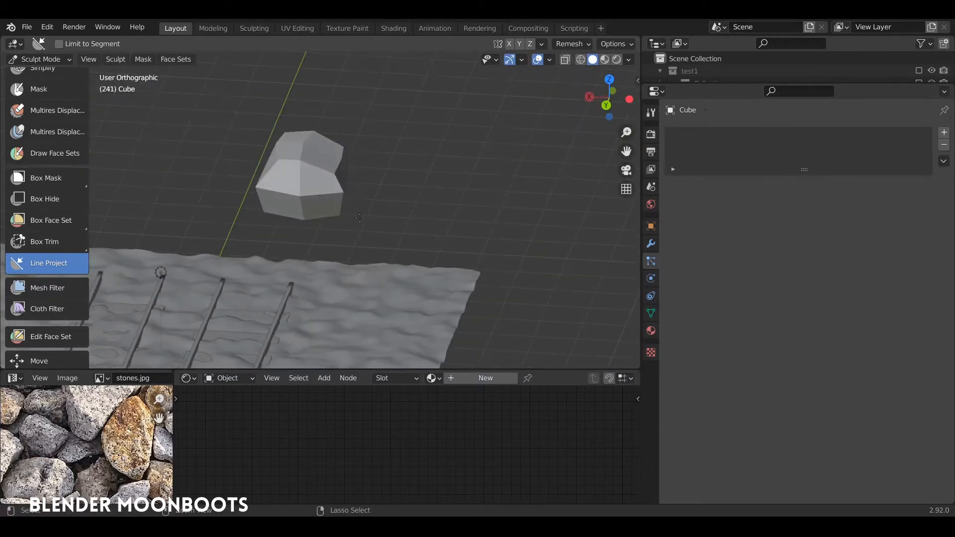
- Leave Sculpt Mode and unwrap the whole stone mesh in Edit Mode using Smart UV Project with a 66° angle limit
key(ctrl+Tab)
click(199, 217)
middle_drag(199, 216, 292, 369)
drag(295, 369, 302, 340)
alt+drag(329, 246, 375, 178)
key(Tab)
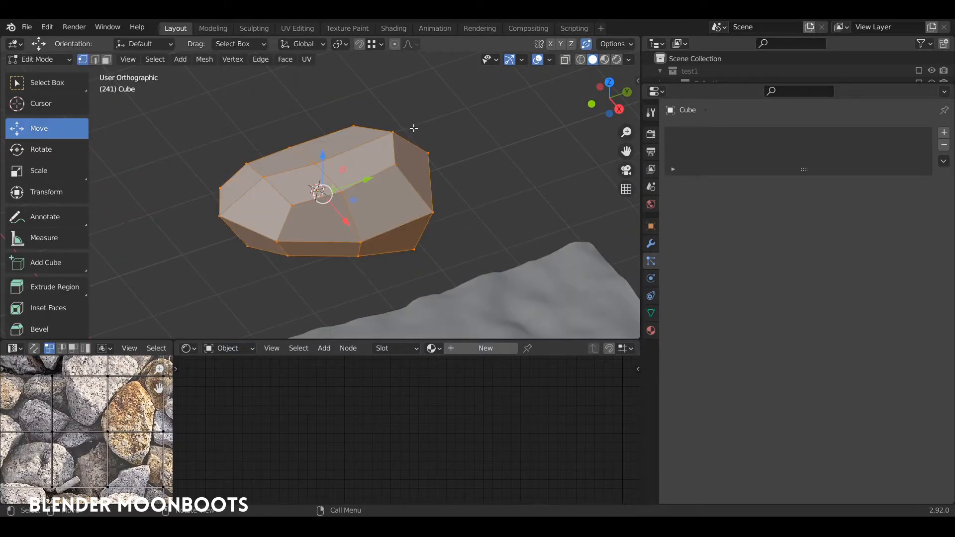
key(u)
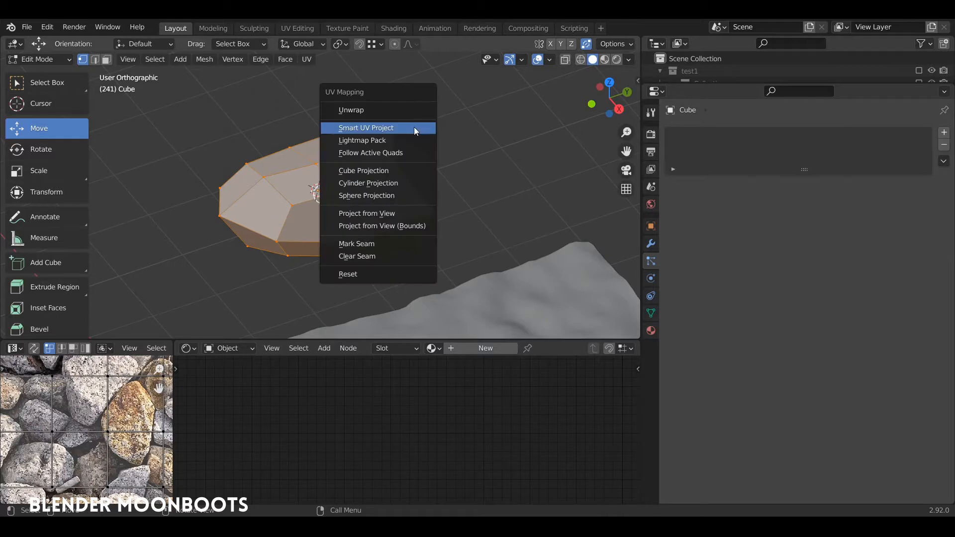
click(375, 128)
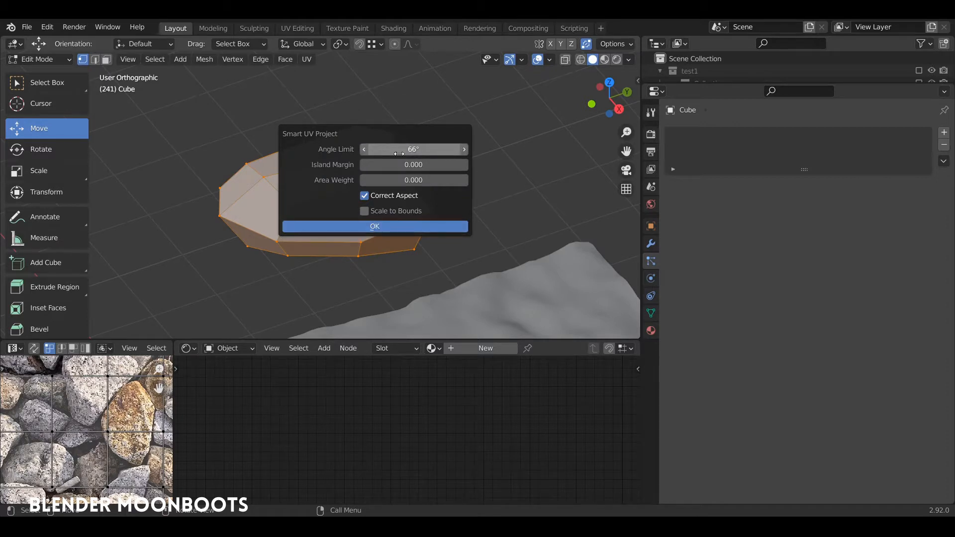
click(359, 228)
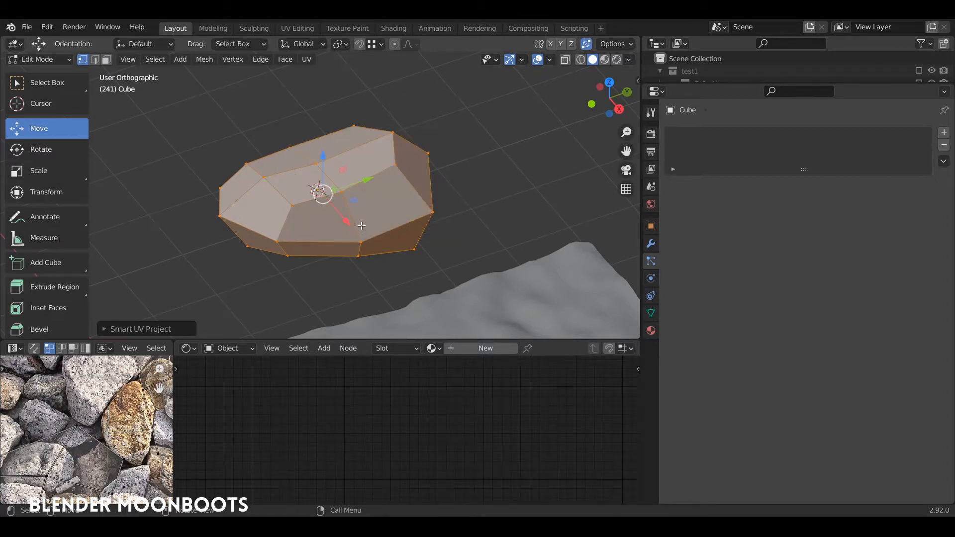
- Enlarge the UV editor and select all the stone's UV islands over stones.jpg to compare them with the mesh
drag(147, 341, 148, 172)
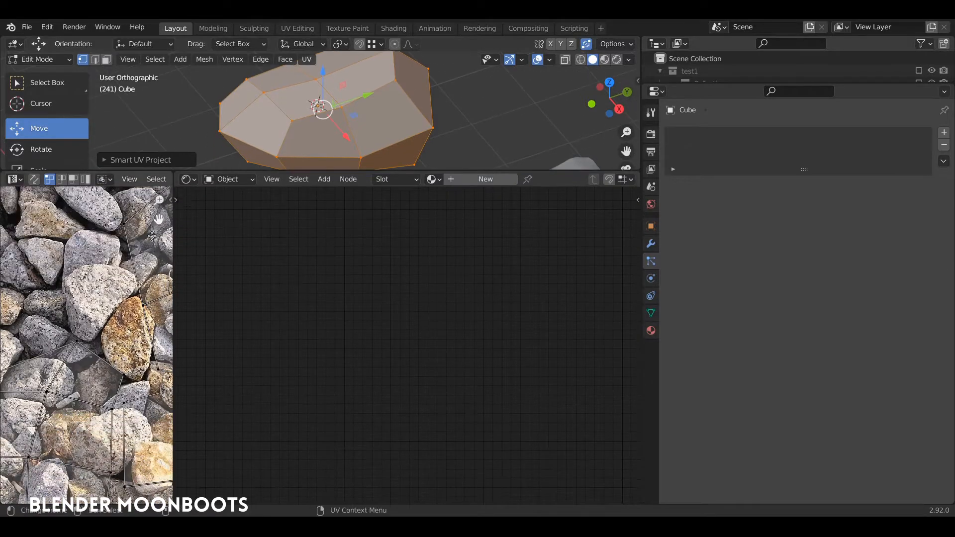
scroll(151, 330, down, 2)
drag(173, 327, 509, 326)
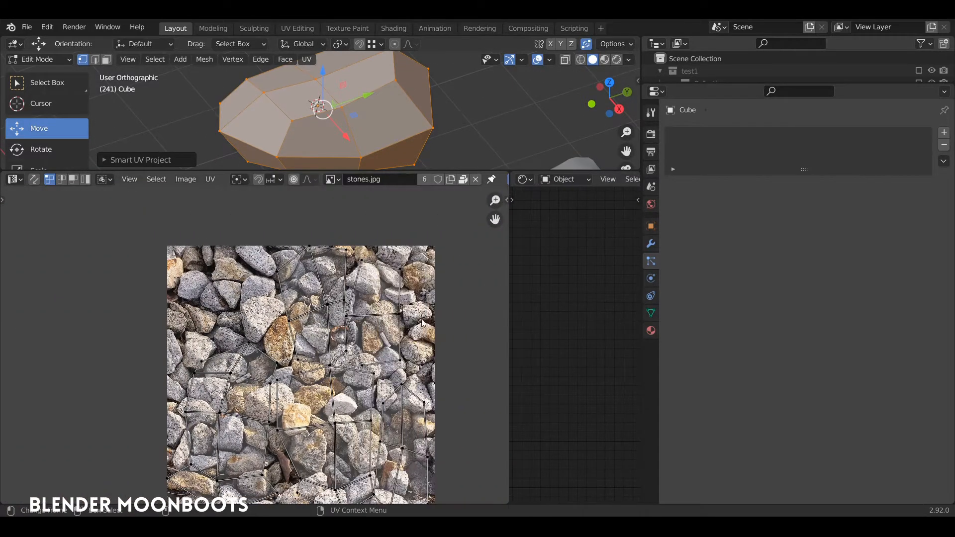
key(a)
scroll(354, 357, down, 3)
scroll(355, 357, up, 3)
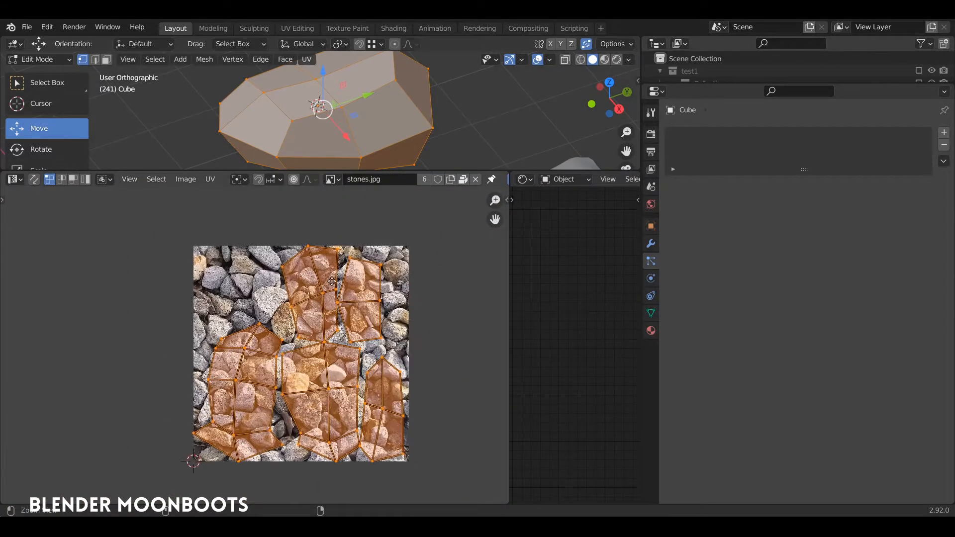
middle_drag(428, 89, 360, 76)
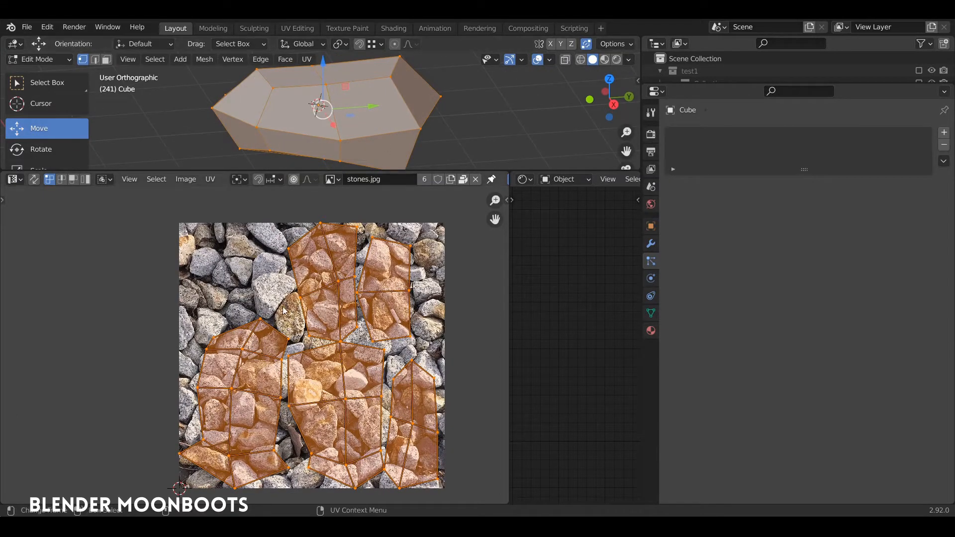
- Select only the lower-left UV island and shrink it to roughly the size of a single stone in the image
key(alt+a)
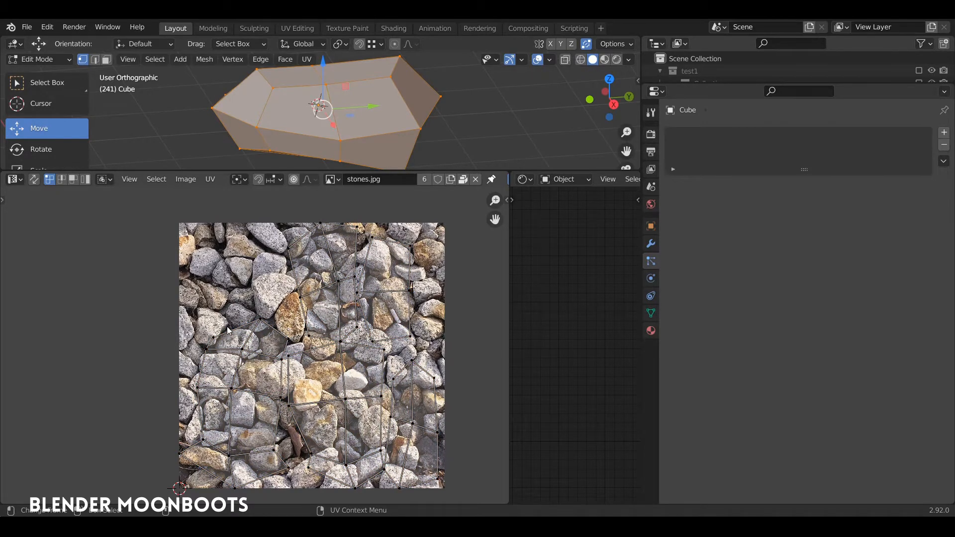
key(l)
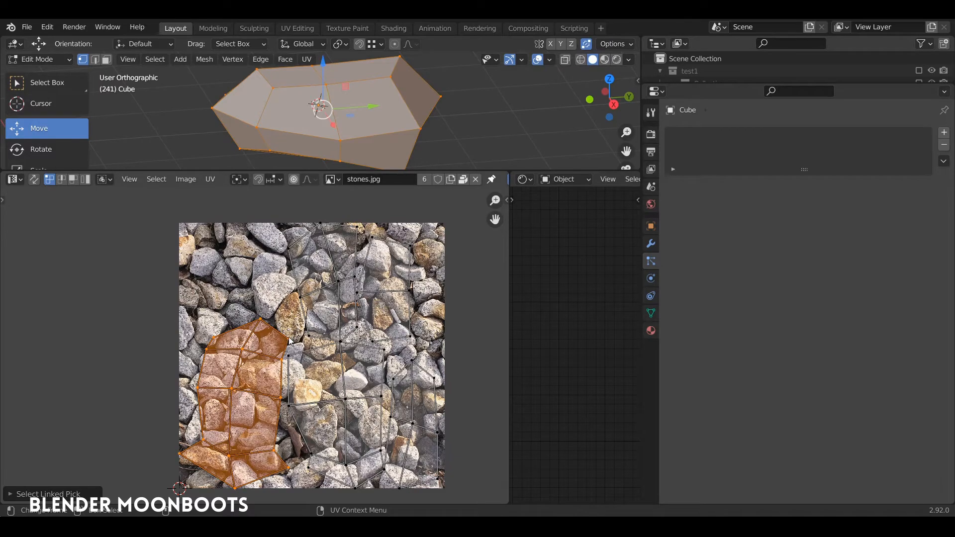
key(s)
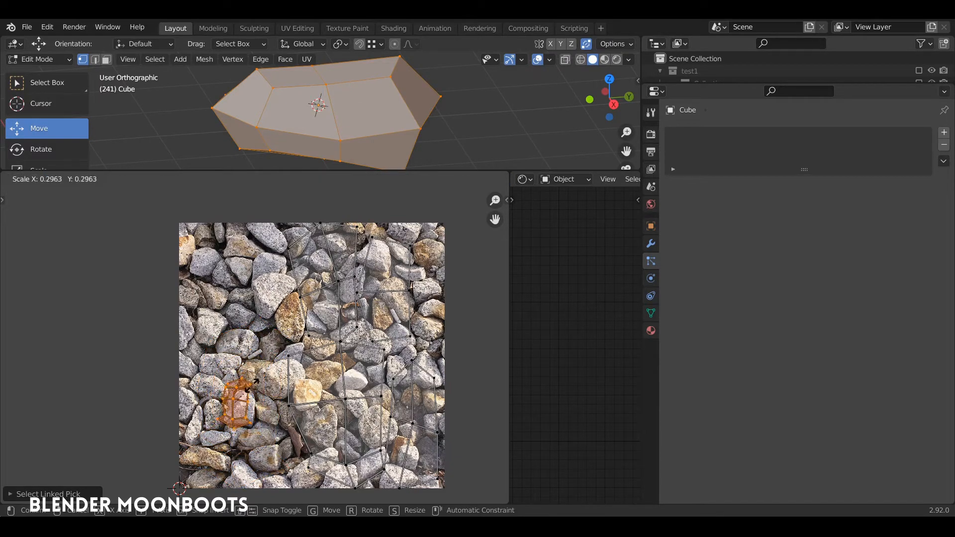
click(255, 357)
middle_drag(255, 358, 241, 346)
scroll(241, 345, up, 3)
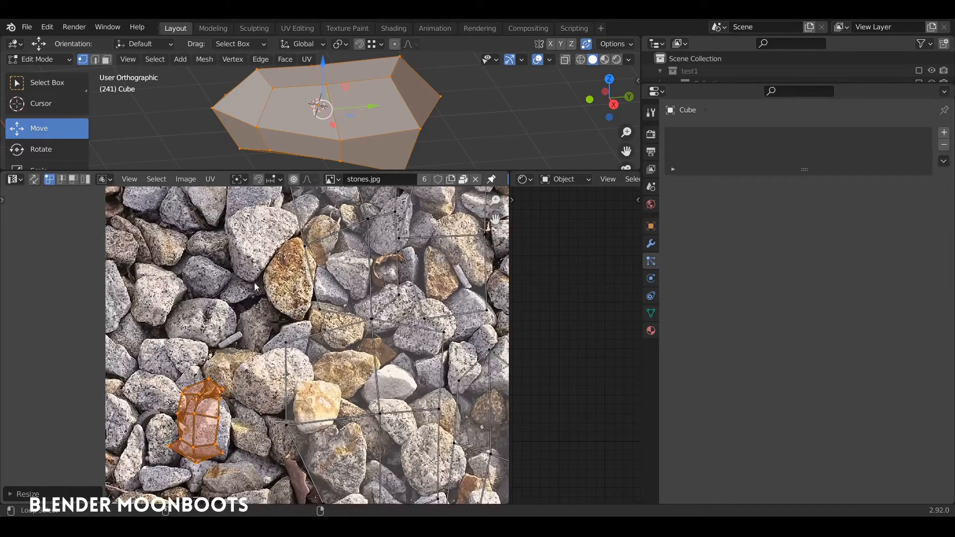
- Move the shrunken UV island onto the light grey stone just below the pale yellow stone
key(g)
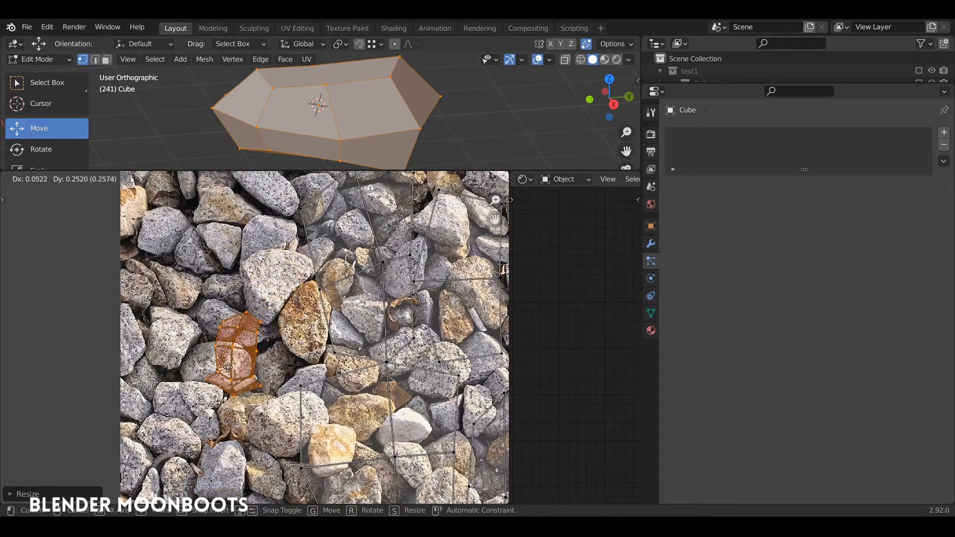
click(219, 386)
middle_drag(254, 359, 226, 286)
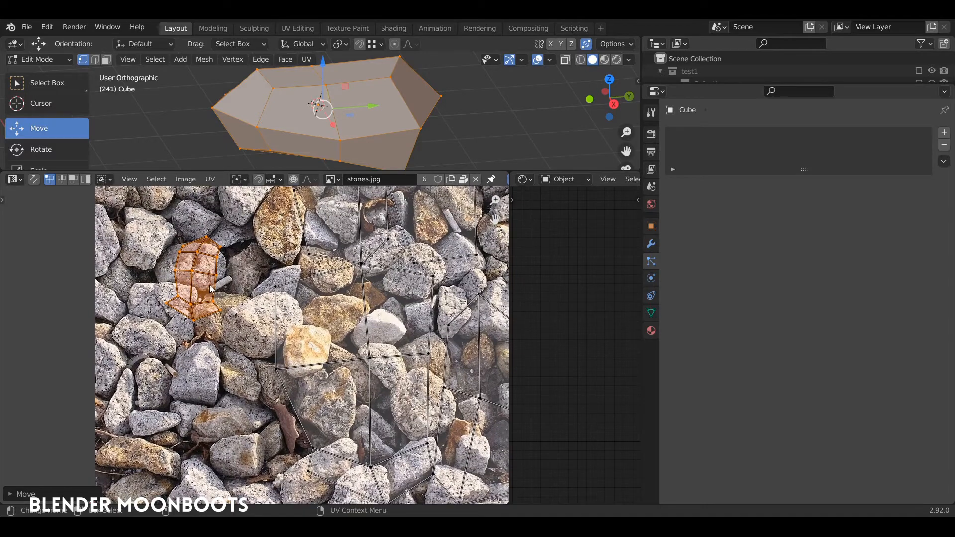
key(g)
click(341, 415)
scroll(343, 398, up, 3)
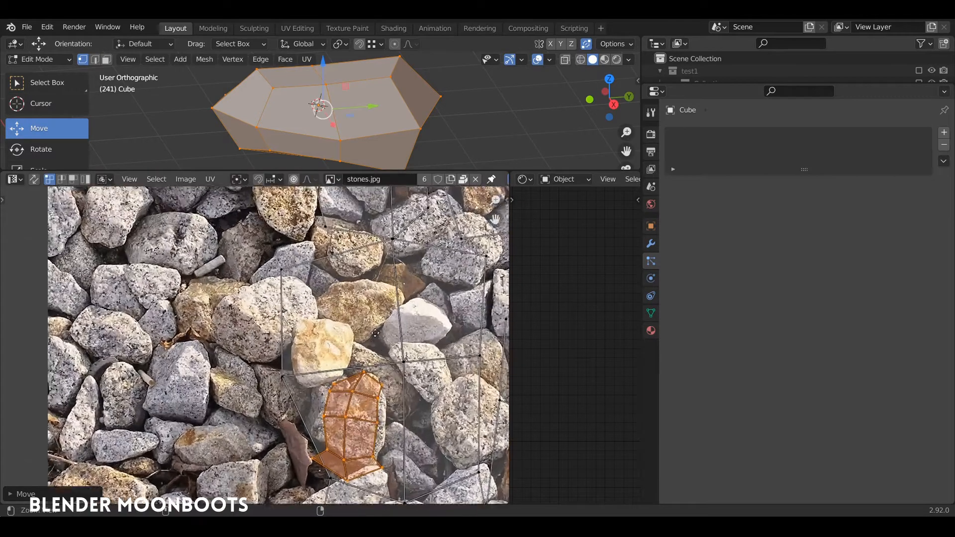
- Scale down, nudge and rotate the UV island until it fits inside the outline of the grey stone
key(s)
click(345, 370)
key(g)
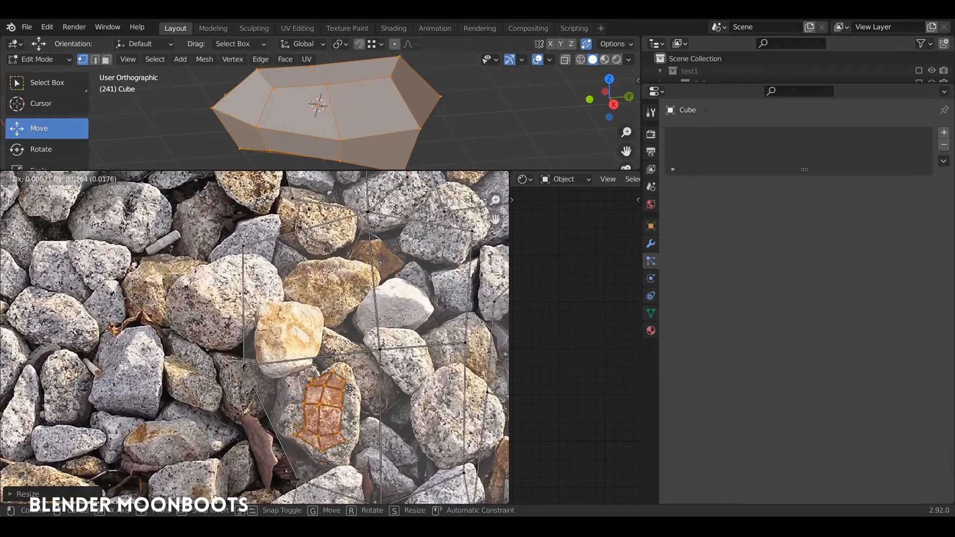
click(345, 391)
key(r)
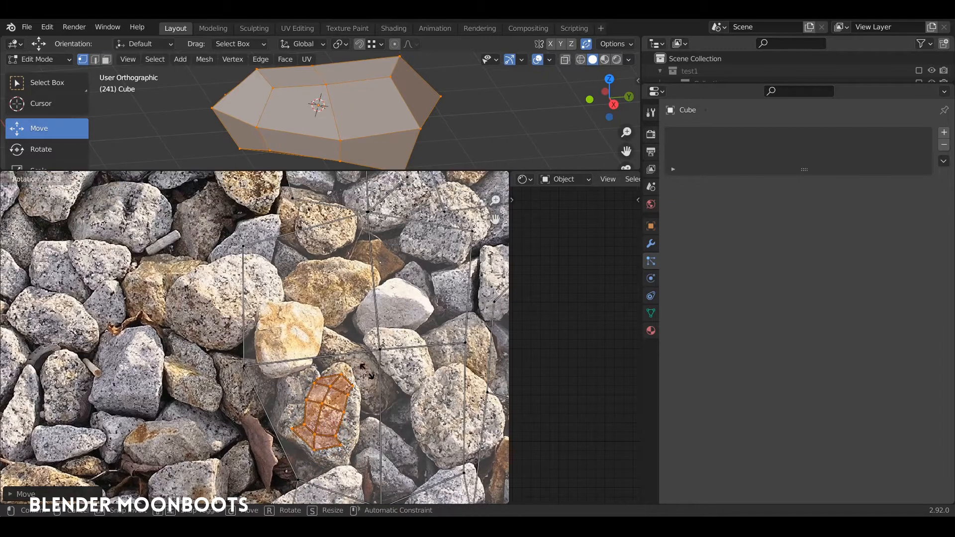
click(371, 380)
- Shrink the large lower-middle UV island and the remaining islands and stack them over the same grey stone
scroll(259, 358, down, 4)
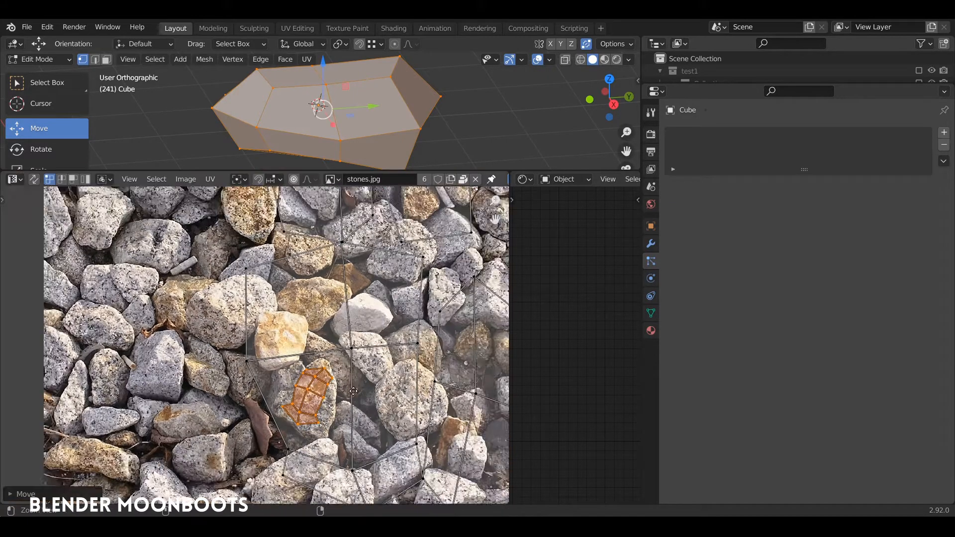
key(l)
key(s)
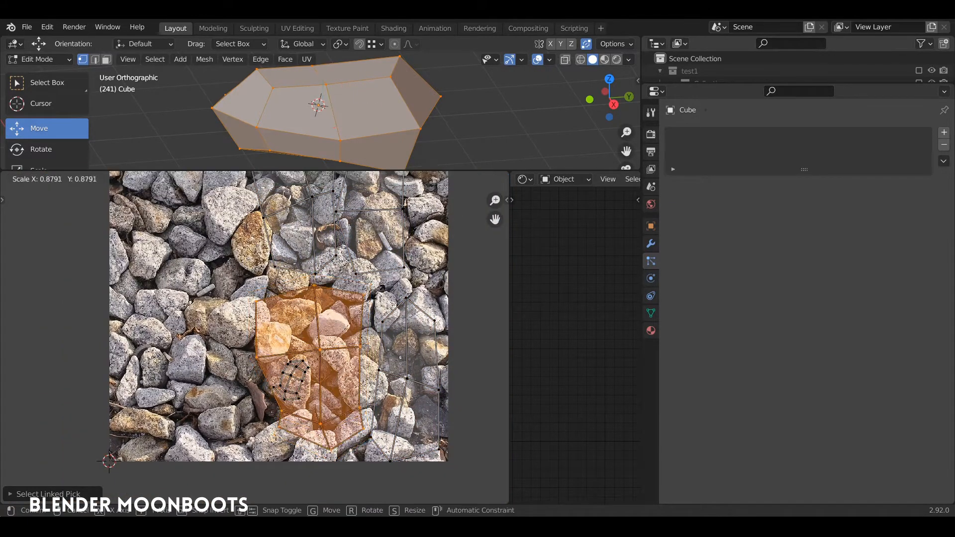
click(341, 356)
key(g)
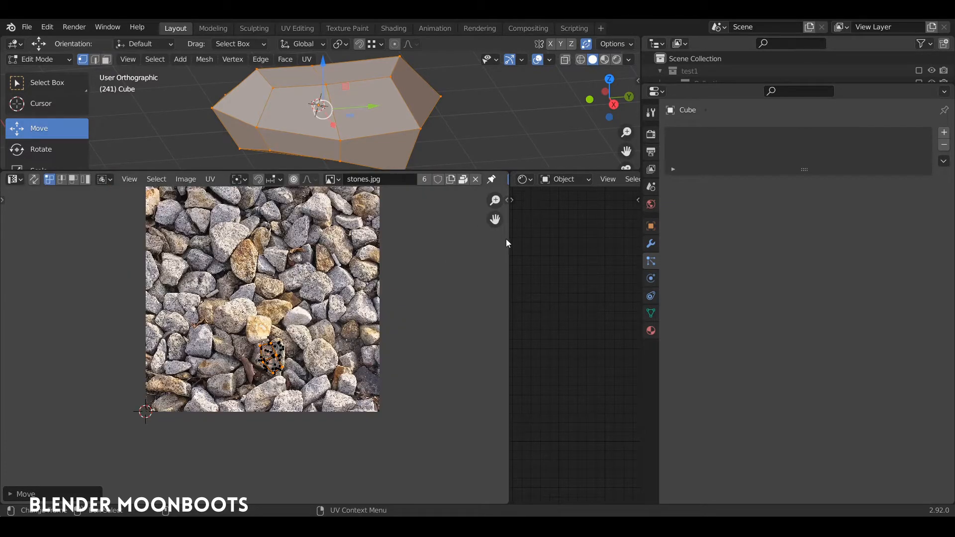
- Restore the larger 3D viewport and node editor areas and return the stone to Object Mode
drag(508, 241, 195, 244)
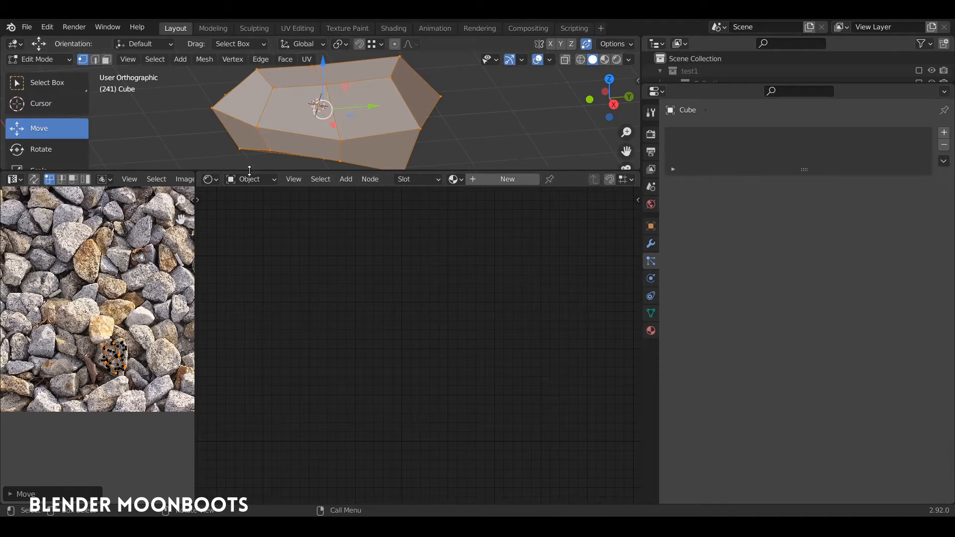
drag(249, 173, 244, 321)
key(Tab)
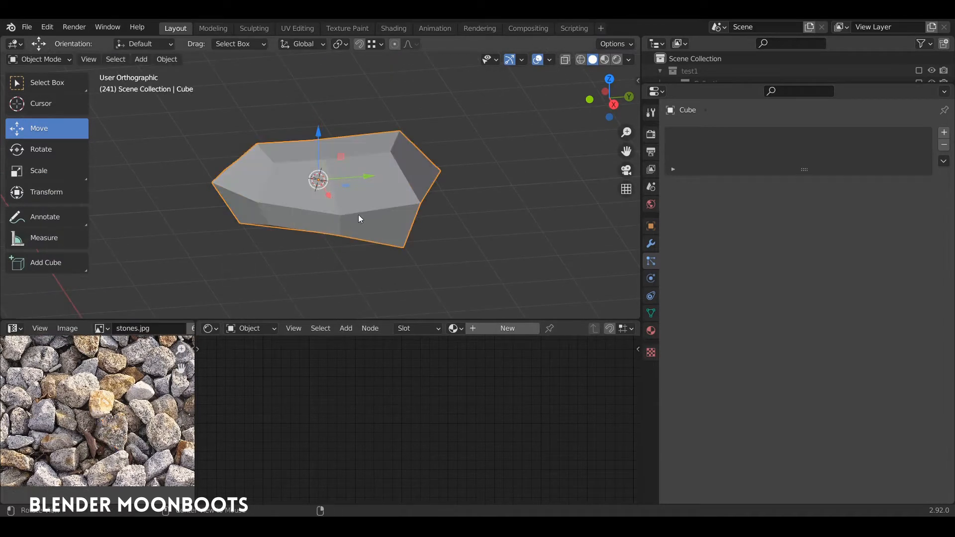
middle_drag(359, 214, 356, 237)
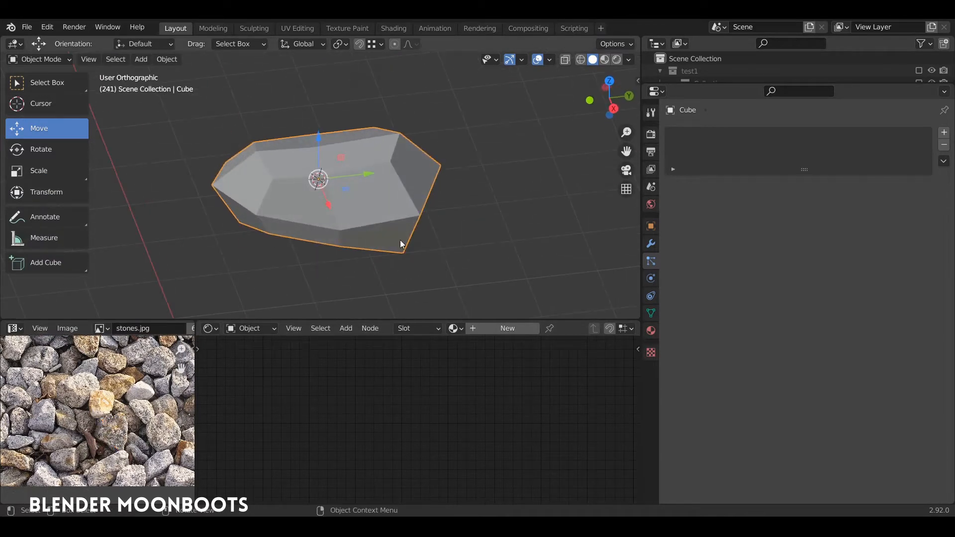
- Create a new material for the stone, rearrange its nodes and add Texture Coordinate, Mapping and Image Texture nodes to the Principled BSDF
click(486, 328)
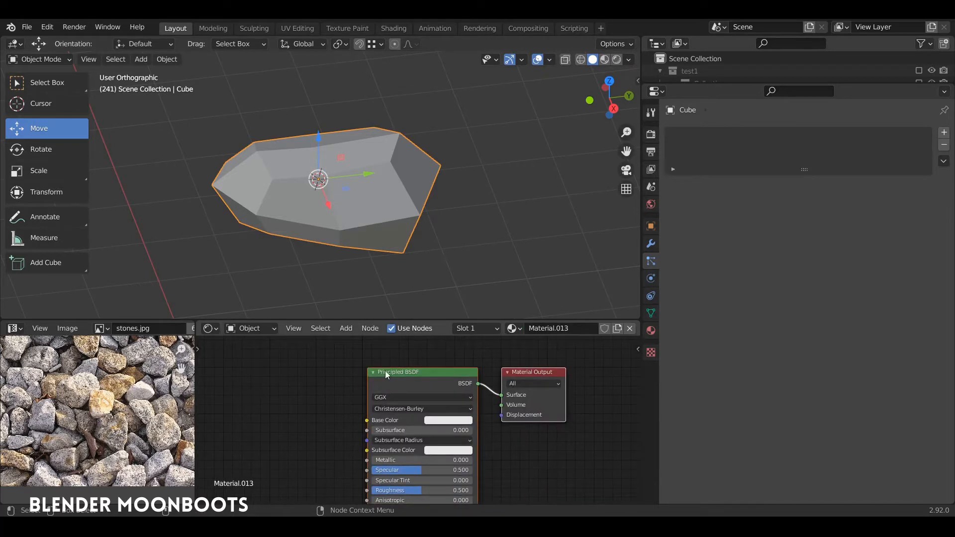
drag(535, 372, 588, 371)
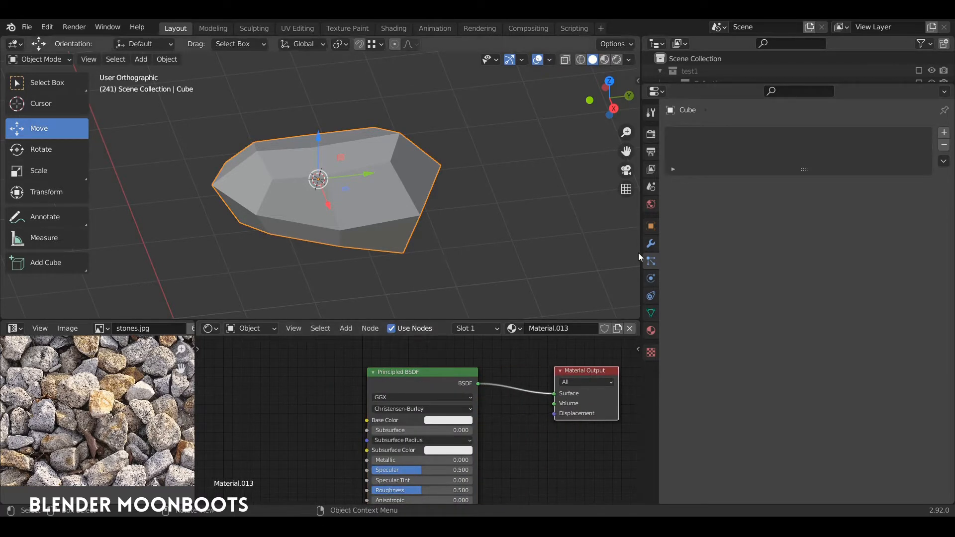
drag(642, 259, 771, 259)
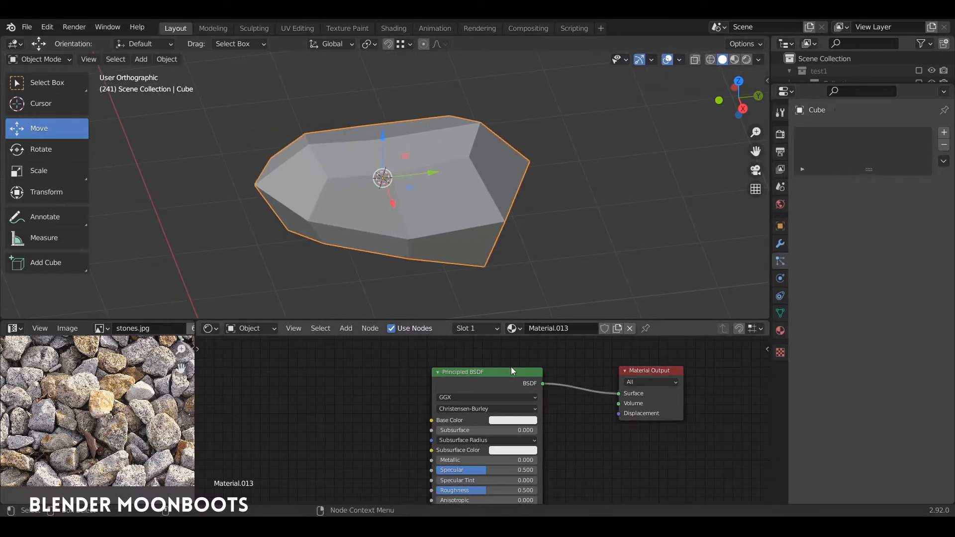
key(g)
click(561, 372)
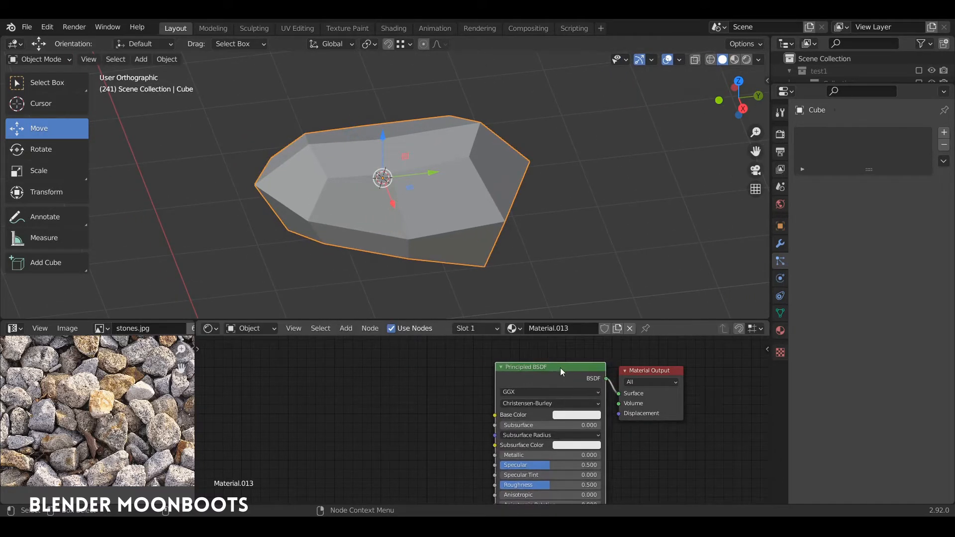
key(ctrl+t)
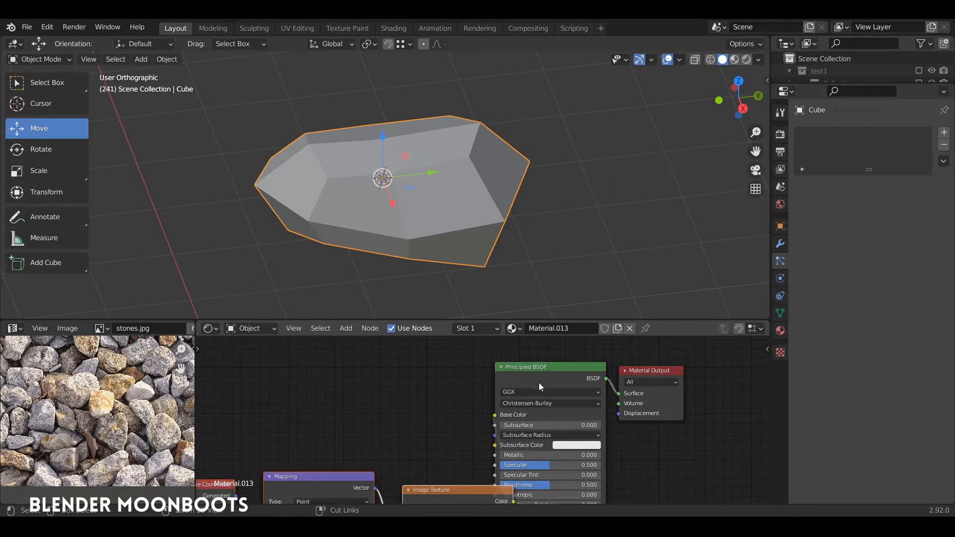
- Line up the Texture Coordinate, Mapping and Image Texture nodes before the Principled BSDF and load stones.jpg into the Image Texture
drag(457, 485, 416, 394)
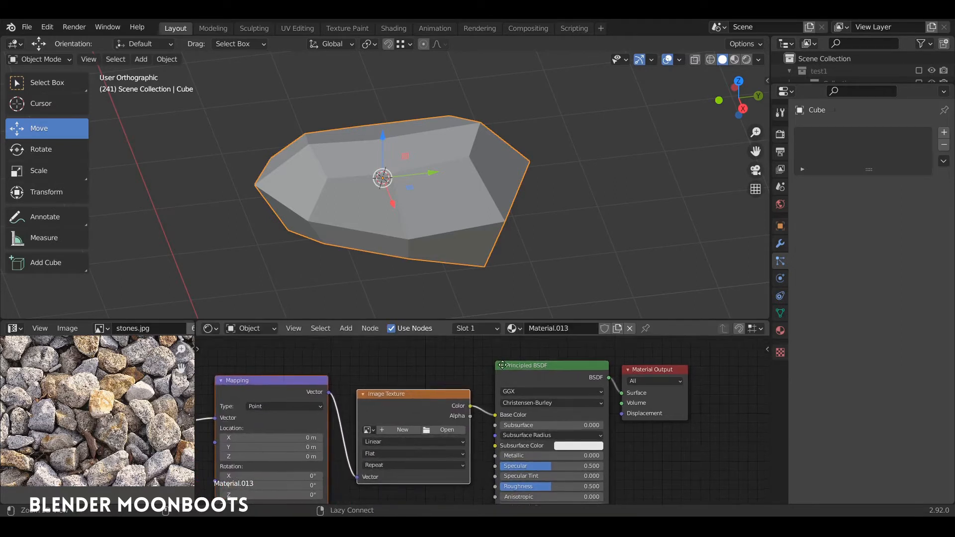
middle_drag(387, 405, 490, 391)
drag(489, 392, 481, 389)
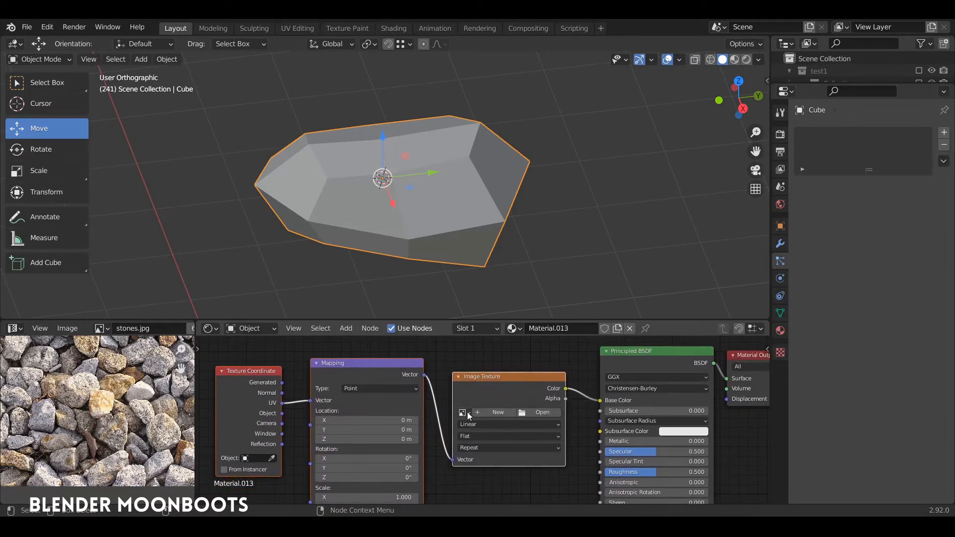
click(467, 411)
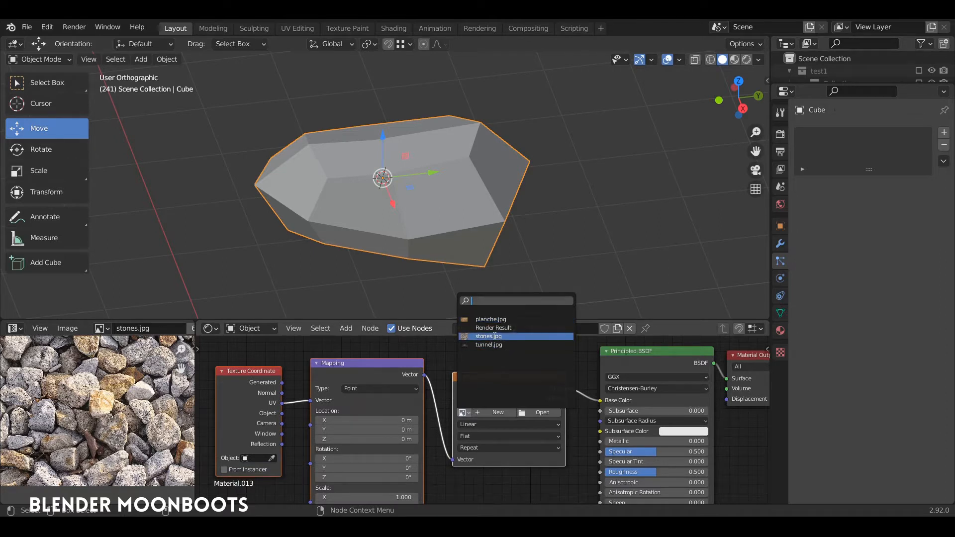
click(500, 335)
drag(488, 376, 489, 363)
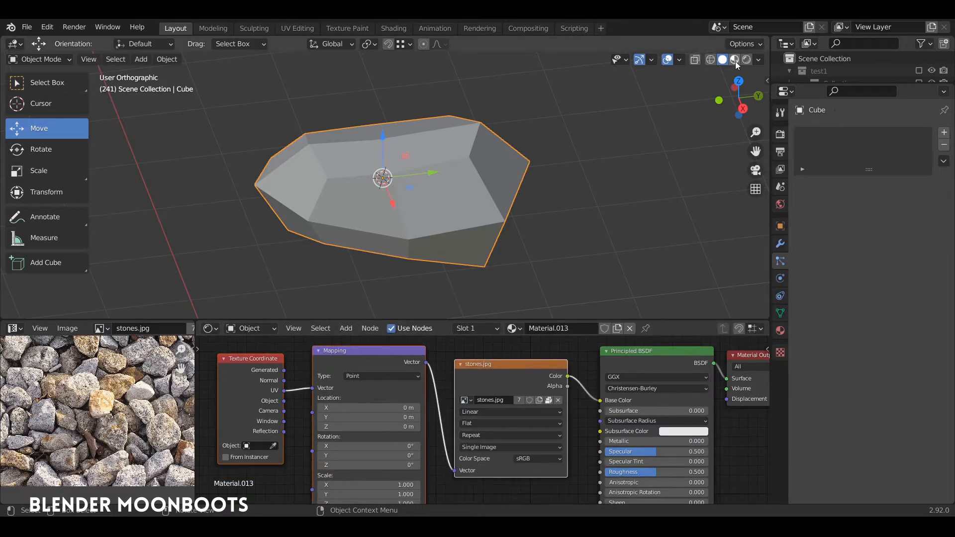
- Display the scene in rendered shading and lower the stone along Z onto the gravel ground beside the tracks
click(746, 59)
middle_drag(470, 184, 450, 198)
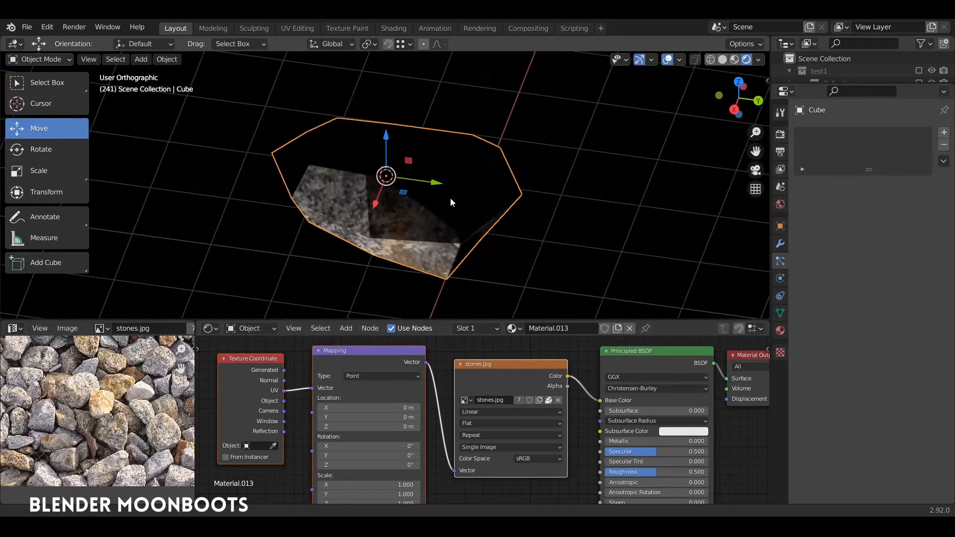
scroll(448, 233, down, 4)
middle_drag(447, 237, 490, 205)
scroll(449, 240, down, 5)
shift+middle_drag(421, 162, 449, 124)
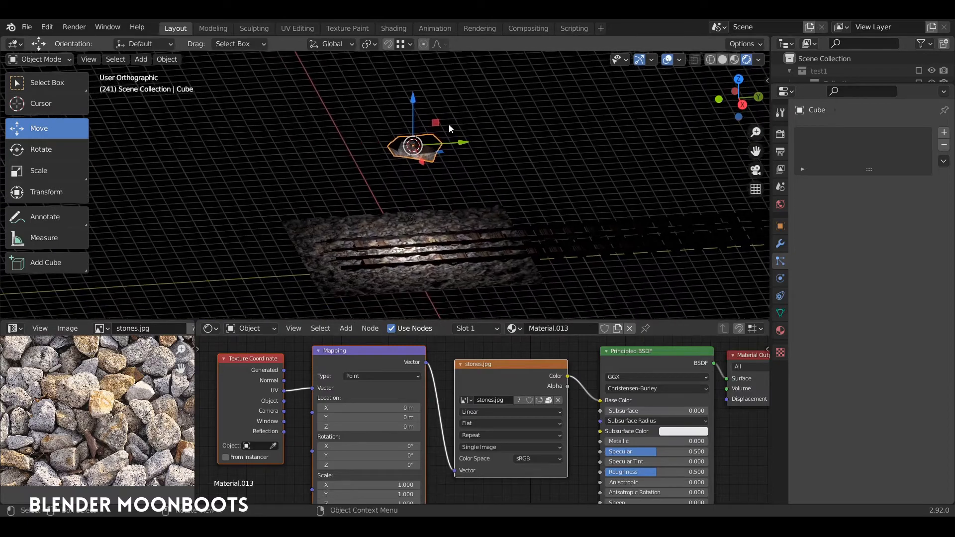
drag(416, 99, 416, 179)
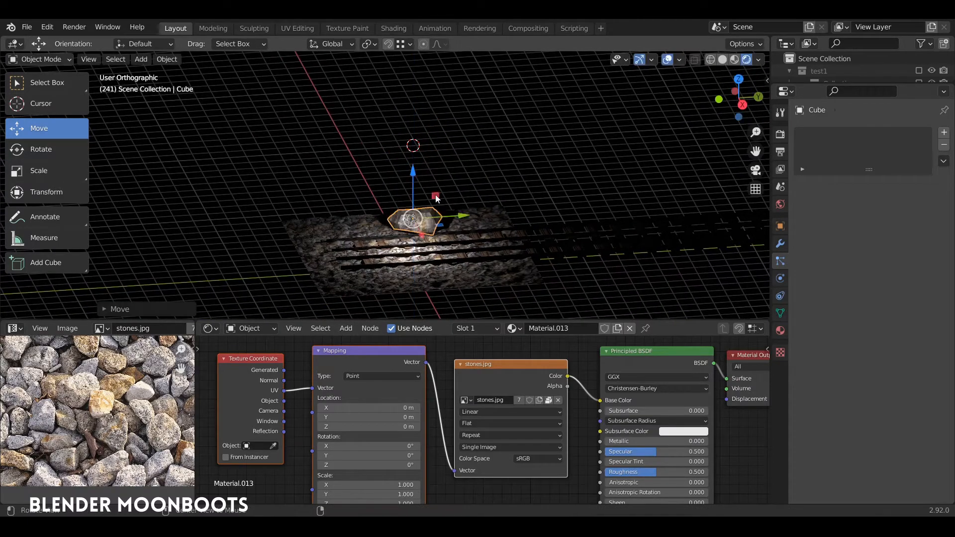
middle_drag(415, 179, 439, 147)
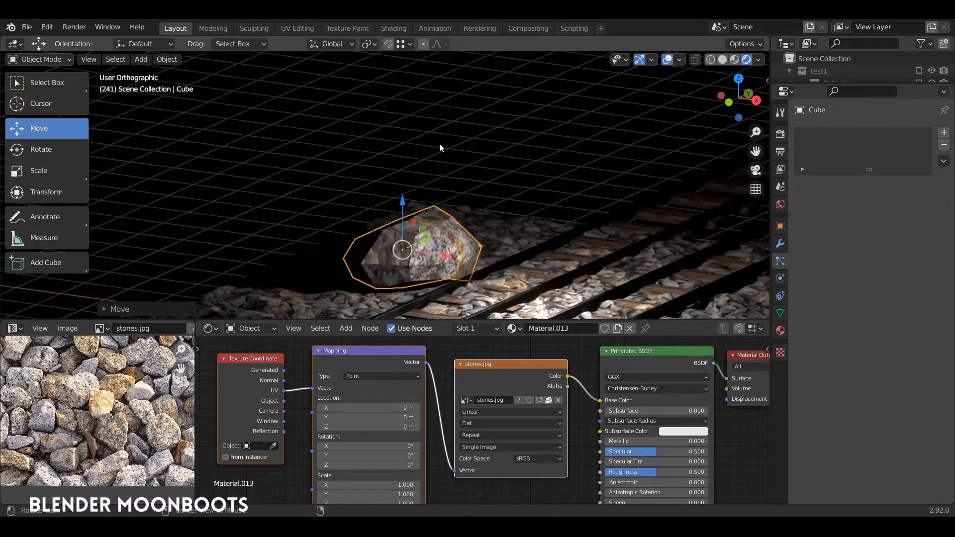
- Switch the viewport to material preview shading and raise the stone slightly along Z
click(734, 59)
mouse_move(560, 135)
middle_down()
mouse_move(435, 234)
mouse_move(358, 255)
mouse_move(466, 241)
mouse_move(467, 250)
mouse_move(476, 226)
mouse_move(560, 213)
mouse_move(491, 177)
mouse_move(354, 192)
middle_up()
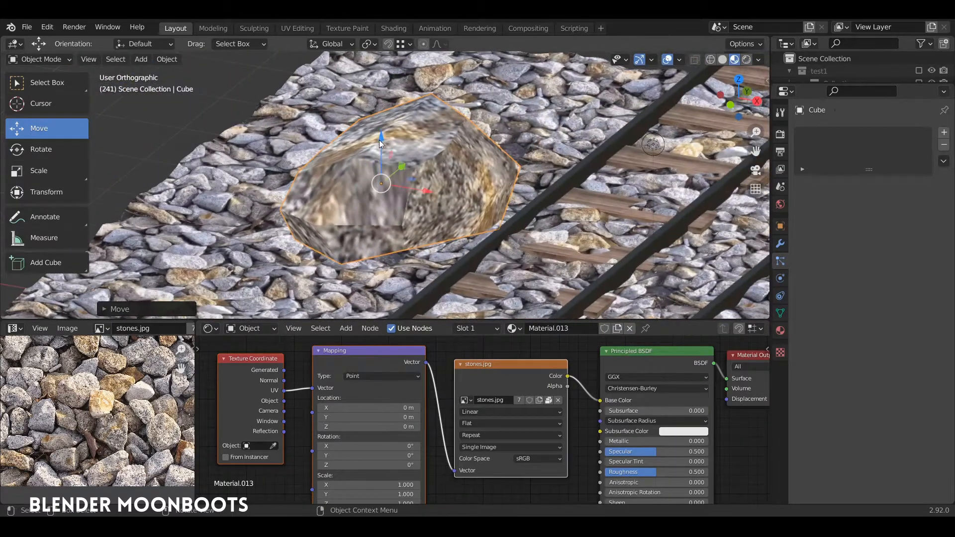
mouse_move(379, 144)
mouse_down()
mouse_move(375, 172)
mouse_move(376, 137)
mouse_up()
middle_drag(383, 193, 363, 158)
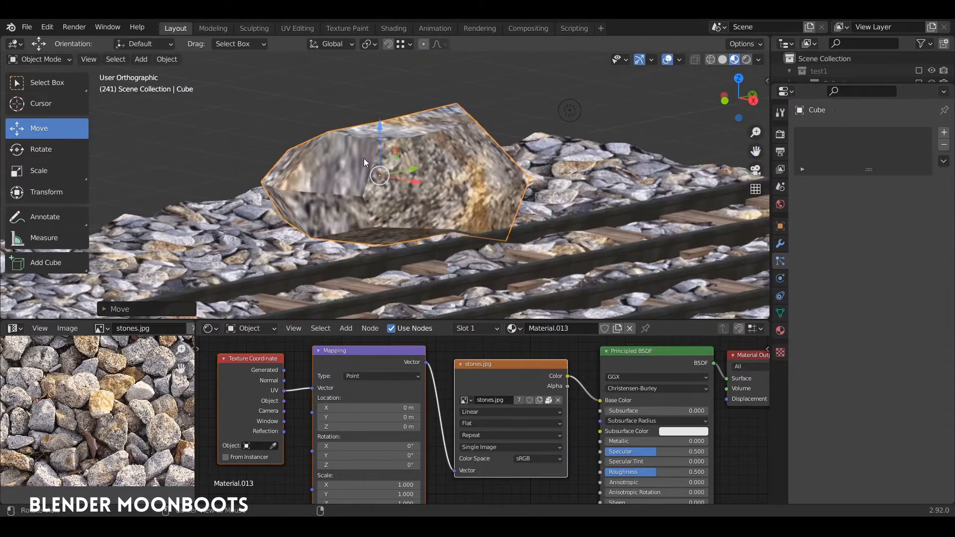
click(345, 165)
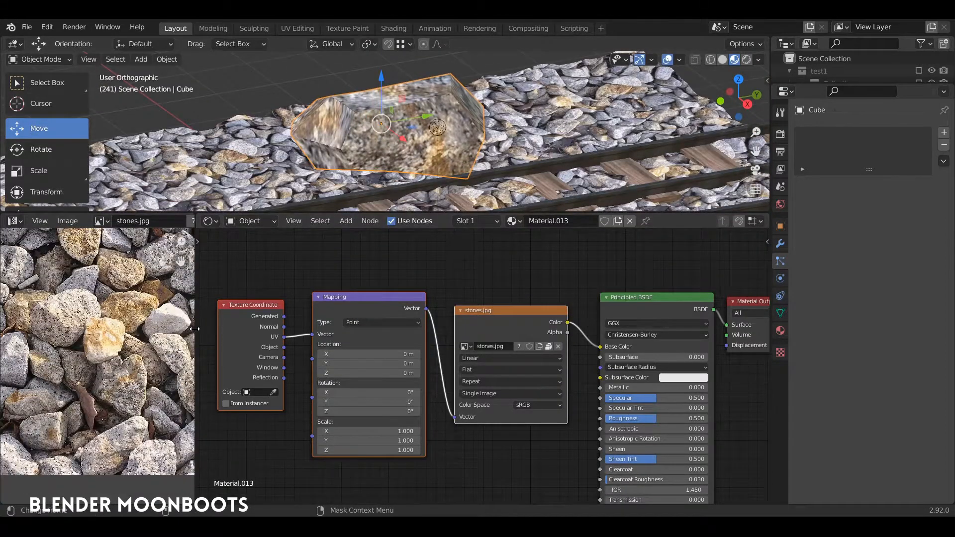
- Enlarge the node editor and move the Material Output and Principled BSDF away from the stones.jpg node to make room
drag(196, 298, 69, 299)
drag(264, 310, 199, 285)
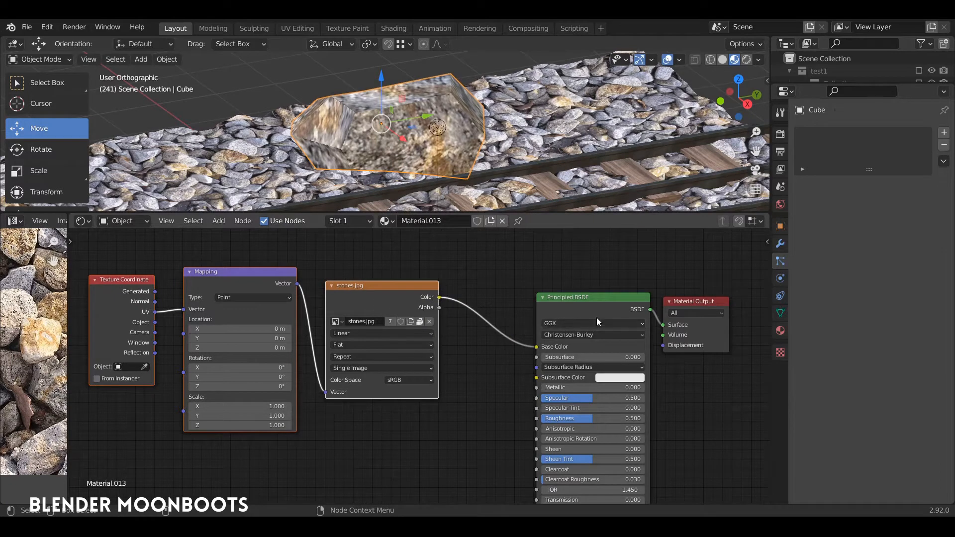
drag(693, 302, 812, 282)
drag(598, 300, 716, 265)
- Add a Bump node, feeding the stones.jpg Color into its Height and its Normal output into the Principled BSDF Normal
key(shift+a)
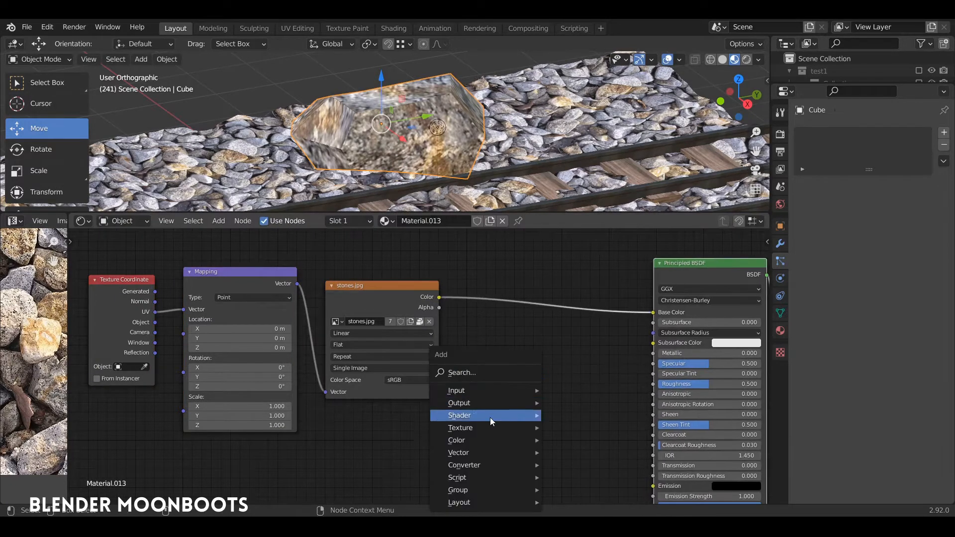
mouse_move(481, 453)
click(579, 344)
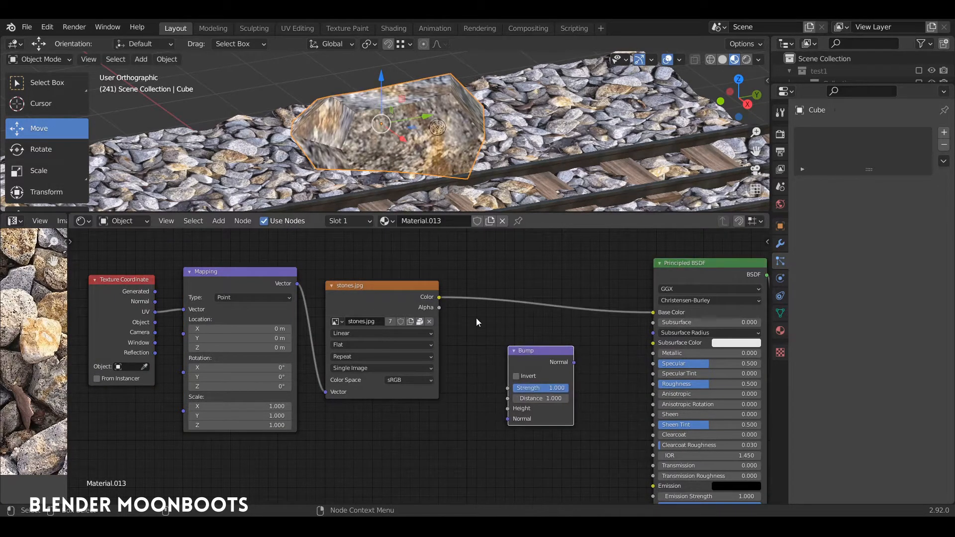
drag(439, 297, 469, 317)
drag(508, 412, 509, 411)
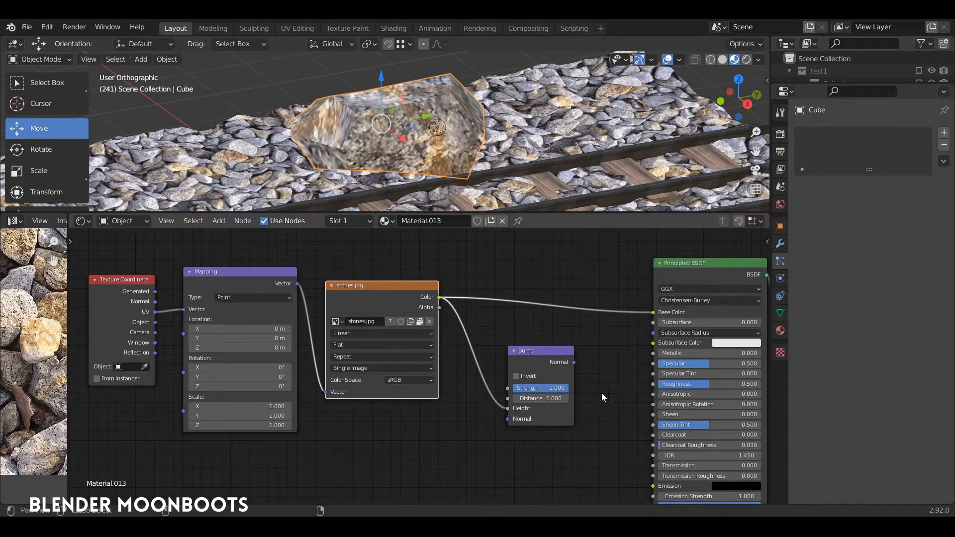
middle_drag(601, 396, 513, 367)
mouse_move(476, 353)
mouse_down()
mouse_move(512, 386)
mouse_move(520, 469)
mouse_move(565, 489)
mouse_up()
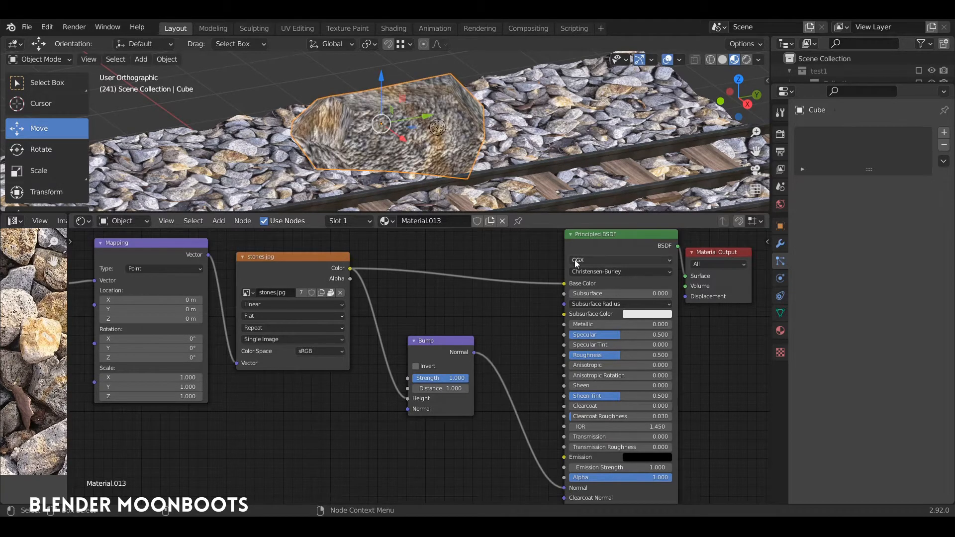
- Reduce the Bump strength to 0.293 and inspect the stone's surface
middle_drag(486, 159, 527, 188)
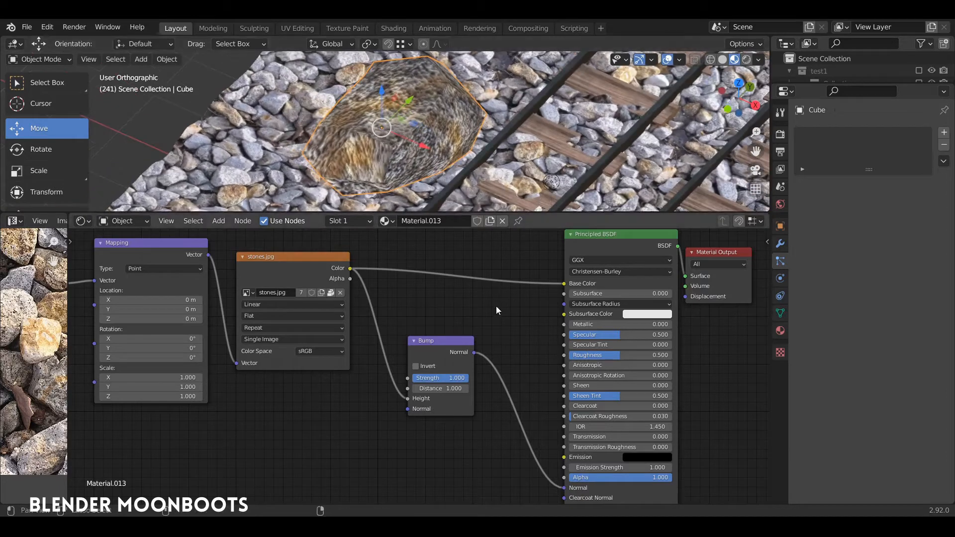
middle_drag(488, 339, 508, 328)
ctrl+middle_drag(508, 327, 485, 342)
drag(475, 373, 431, 376)
middle_drag(470, 130, 470, 83)
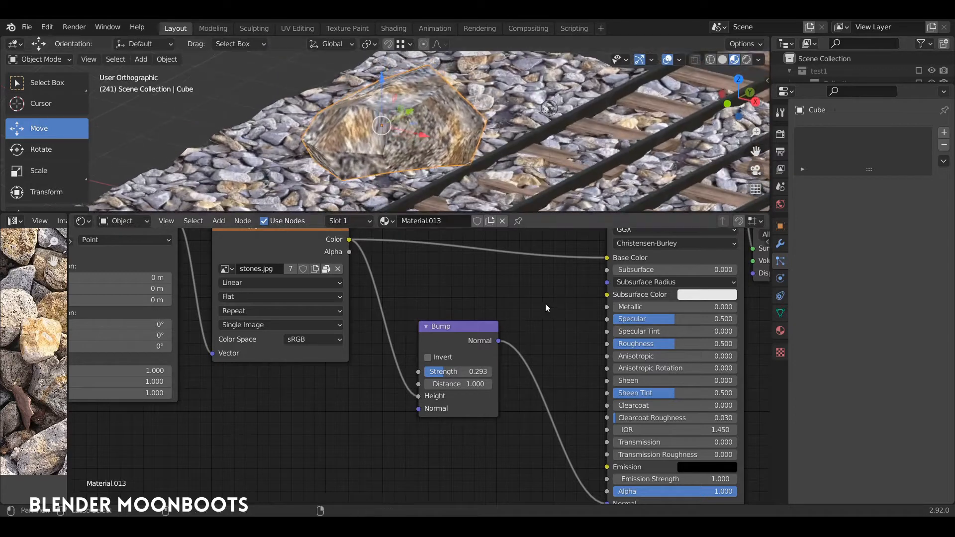
- Set the Principled BSDF Roughness to 1.000 and Specular to 0.000
middle_drag(545, 303, 430, 308)
drag(547, 351, 552, 351)
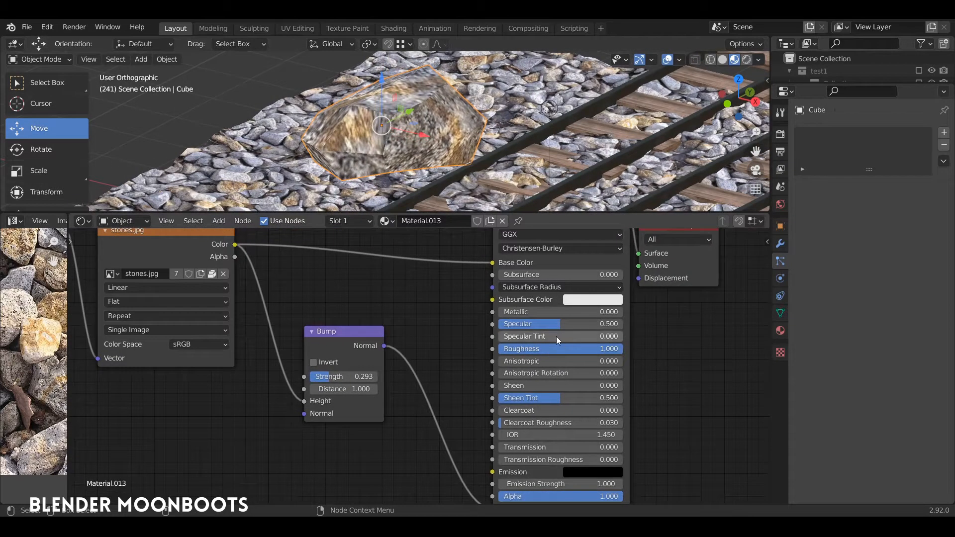
middle_drag(556, 337, 571, 345)
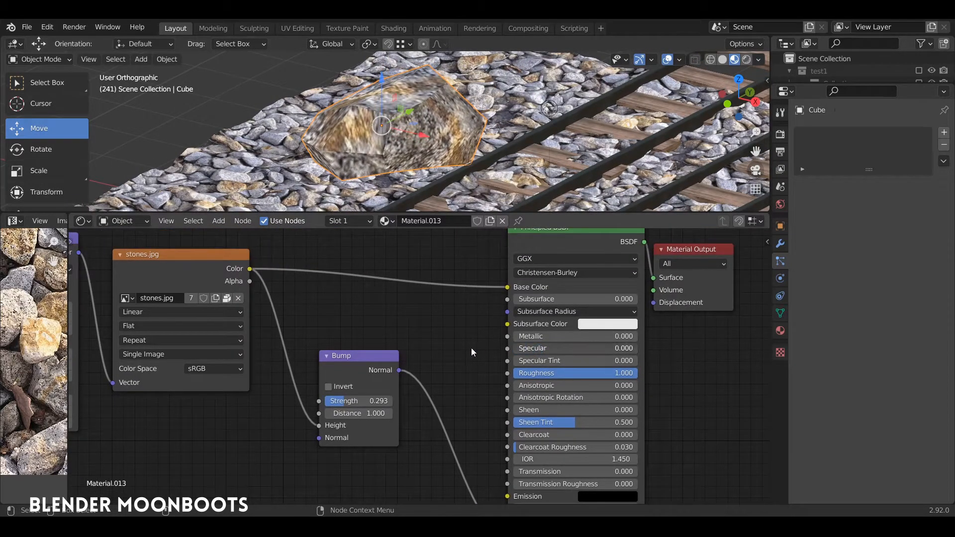
drag(518, 348, 562, 350)
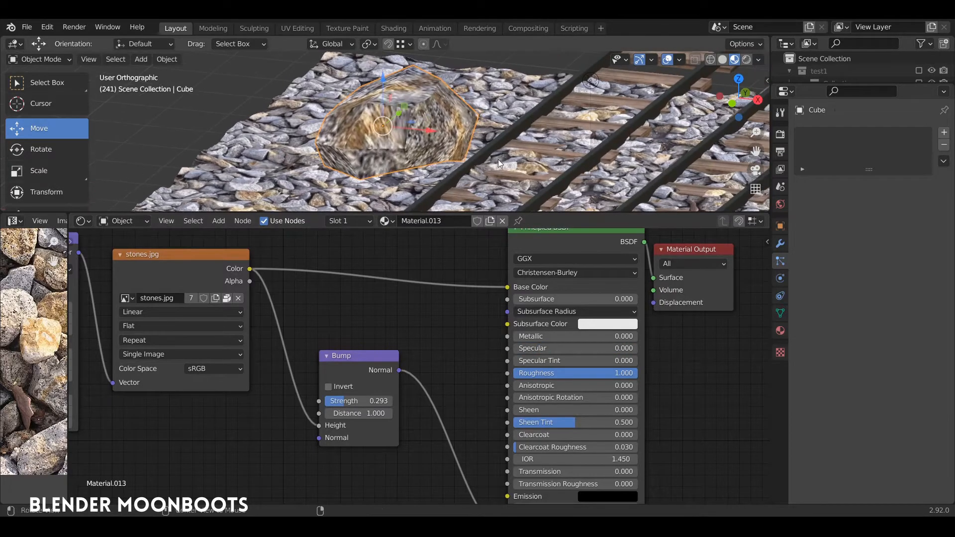
- Set the Bump strength to 0.200, then resize the stone and place it off the edge of the gravel ground
click(372, 188)
click(403, 138)
middle_drag(411, 143, 483, 126)
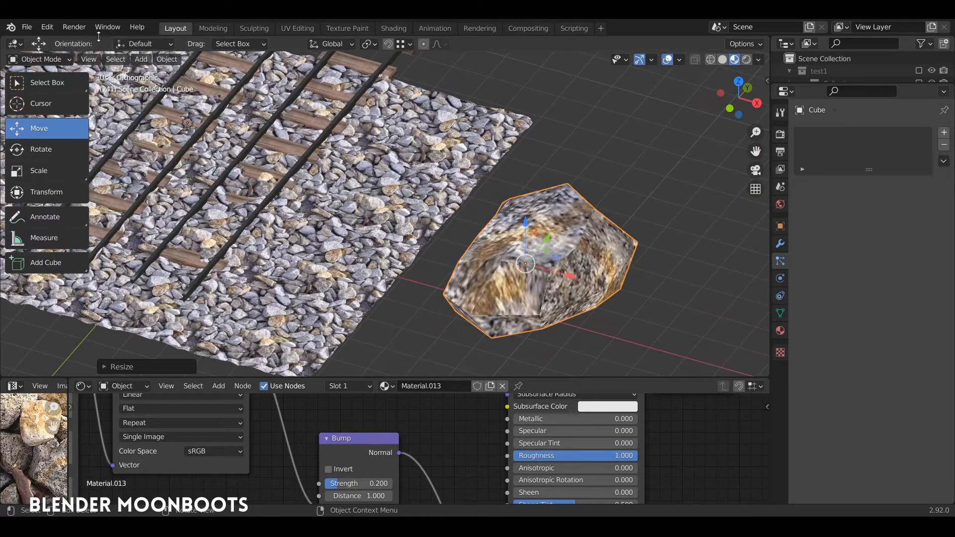
- Rename the stone object as "stone"
key(F2)
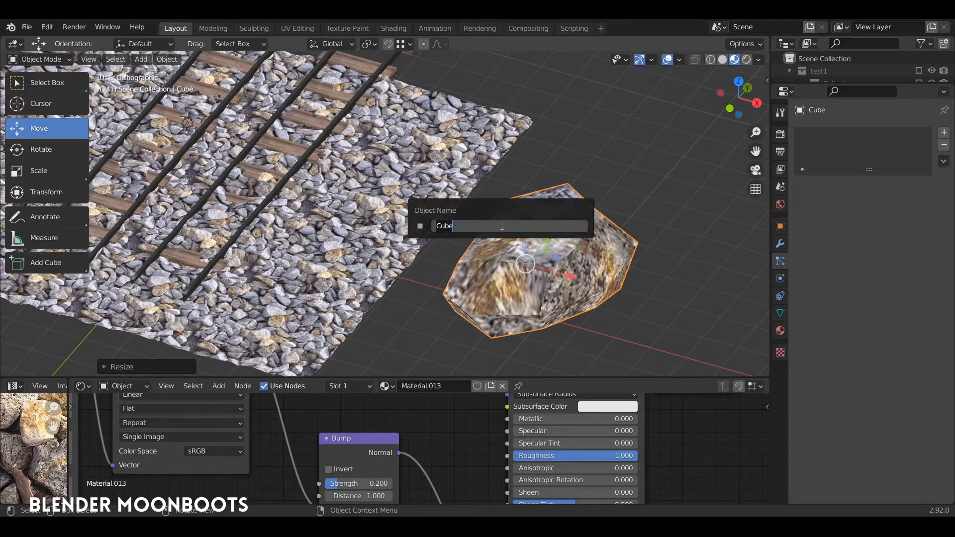
key(Return)
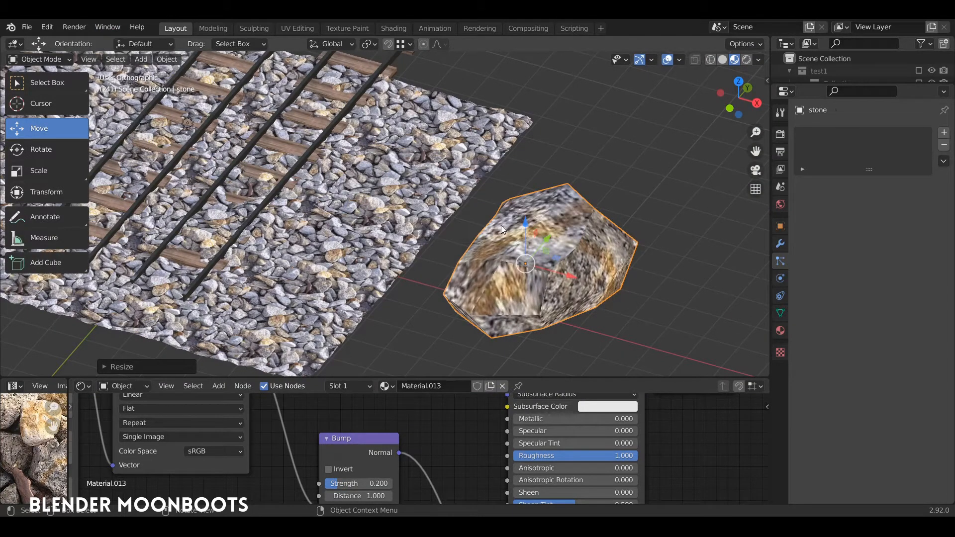
- Add a particle system to the gravel ground plane, set its type to Hair and widen the properties area
click(288, 261)
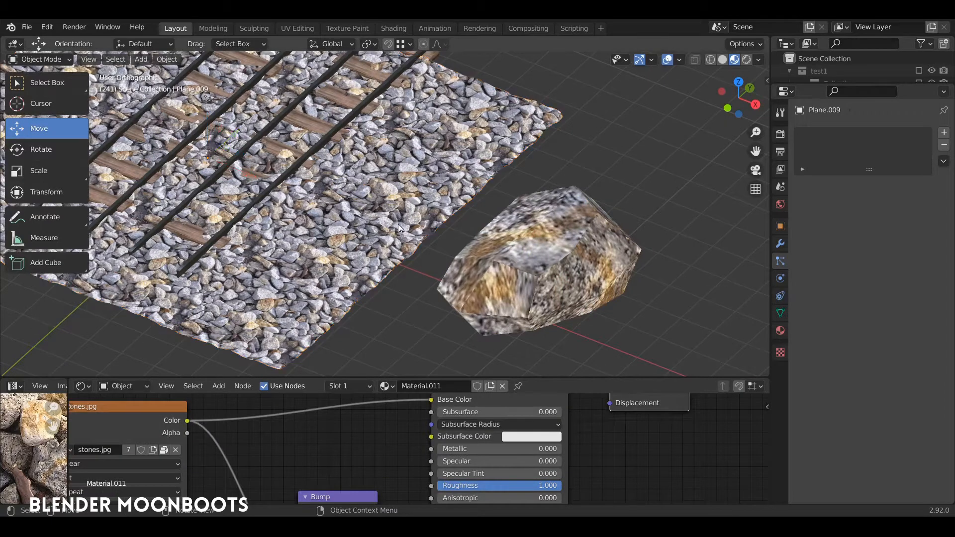
click(407, 199)
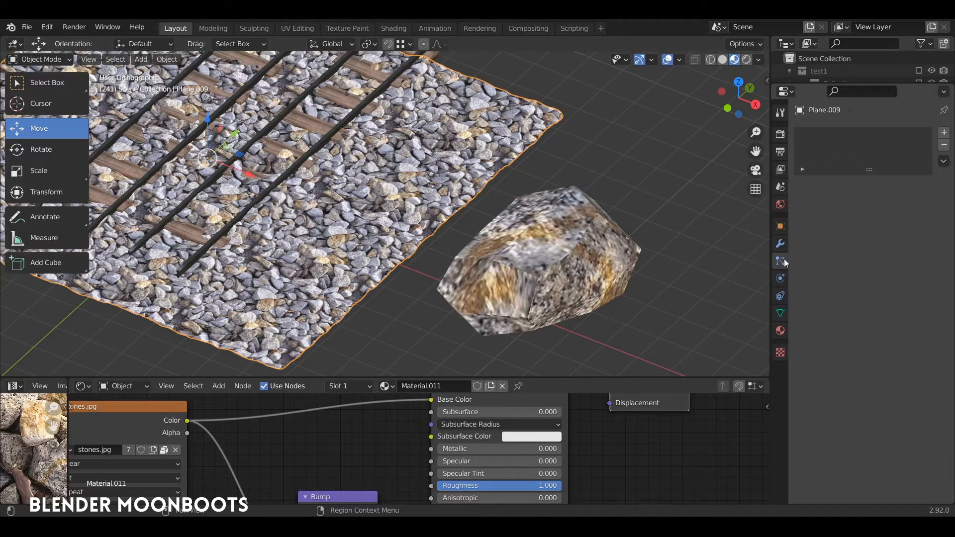
click(944, 133)
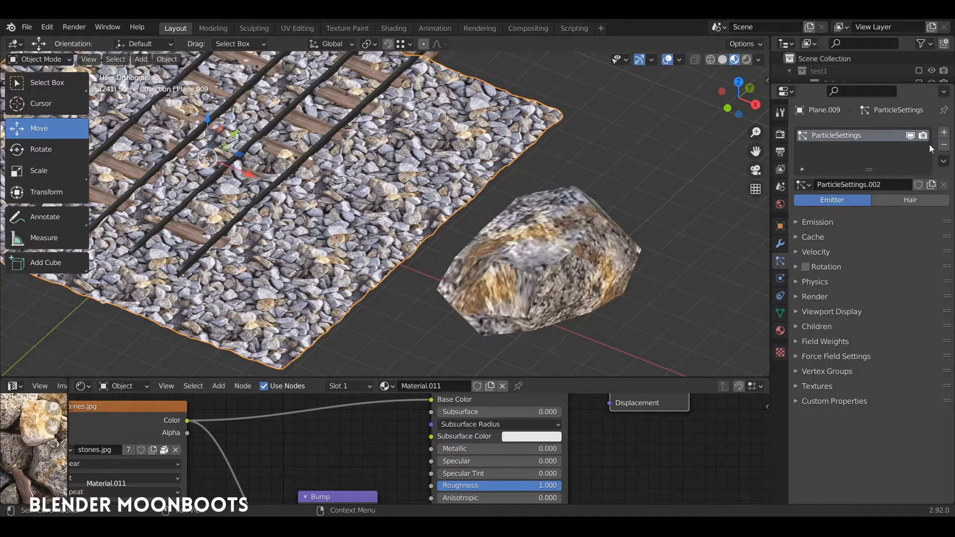
click(897, 200)
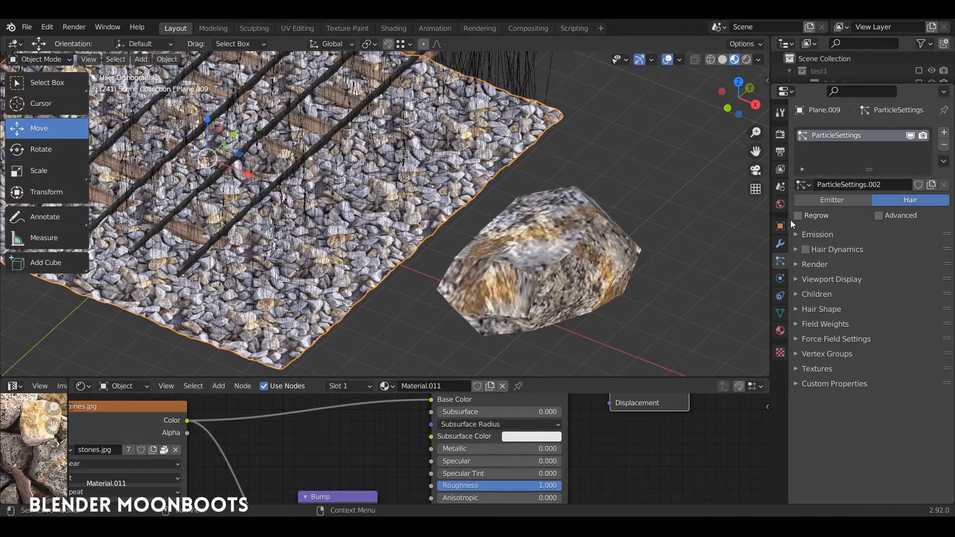
drag(771, 225, 730, 225)
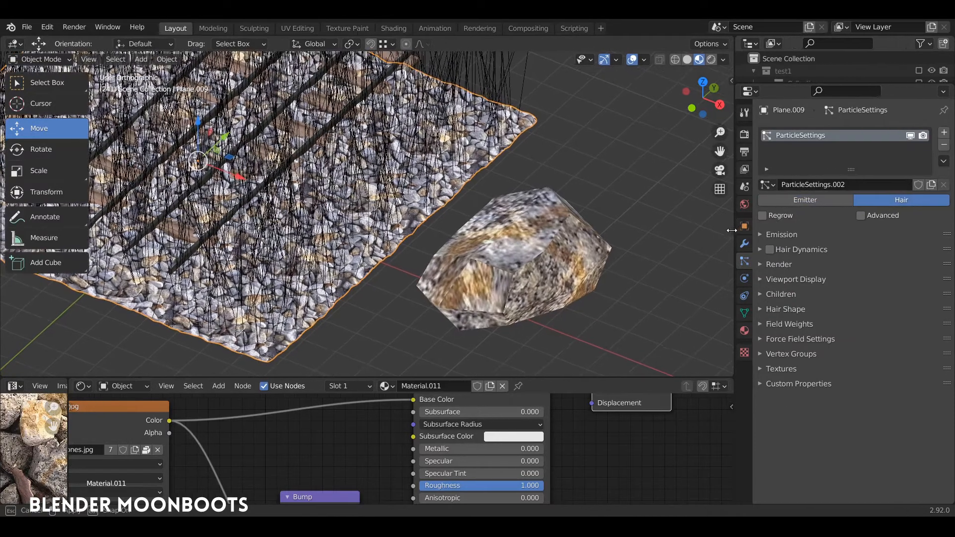
- Enable the Advanced and Rotation options of the hair particles and set the emission number to 300
click(857, 215)
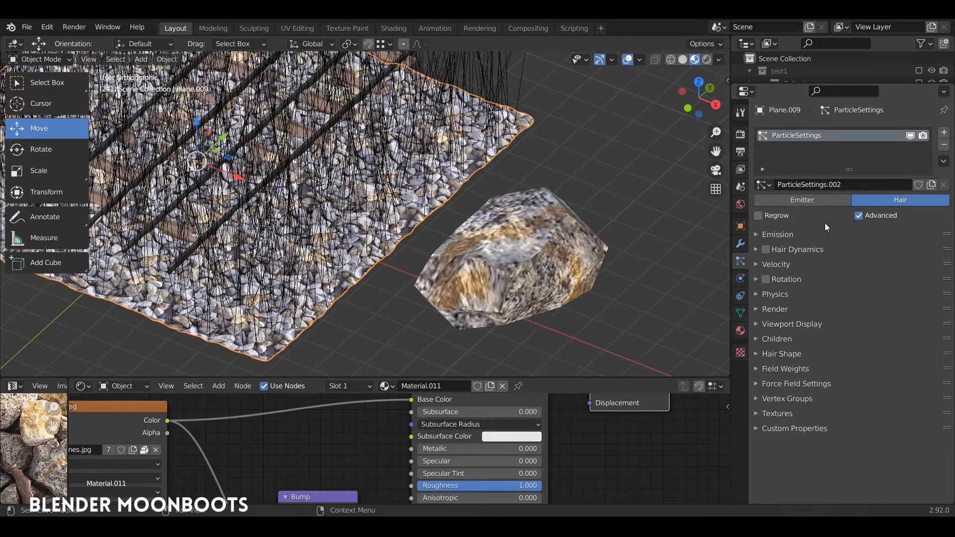
click(766, 280)
click(762, 234)
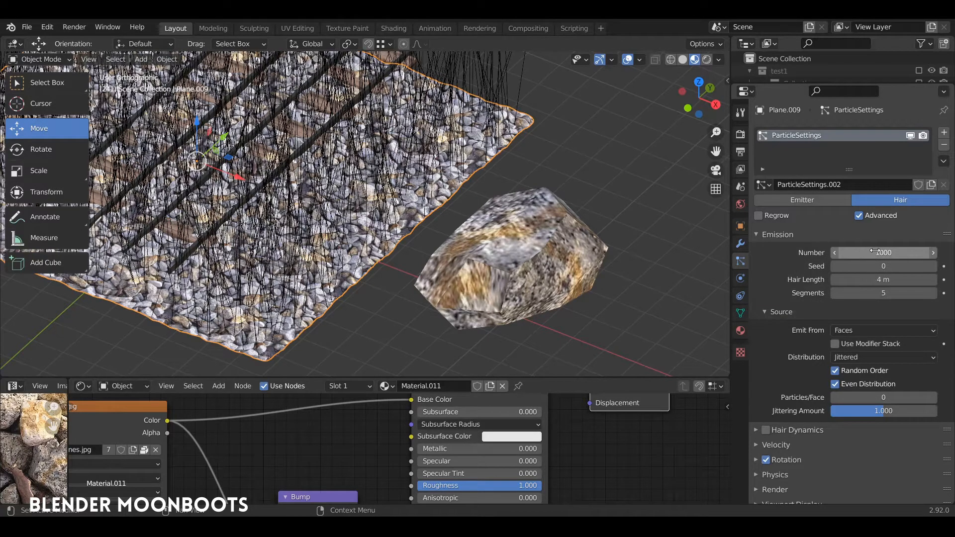
click(875, 252)
key(Return)
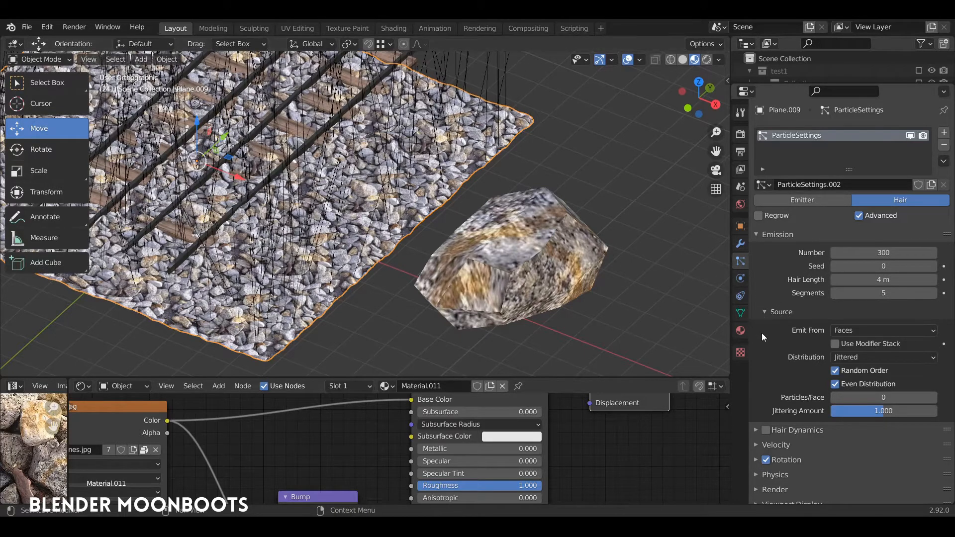
- Set the particle system to render as Object
scroll(763, 330, down, 5)
scroll(756, 355, down, 1)
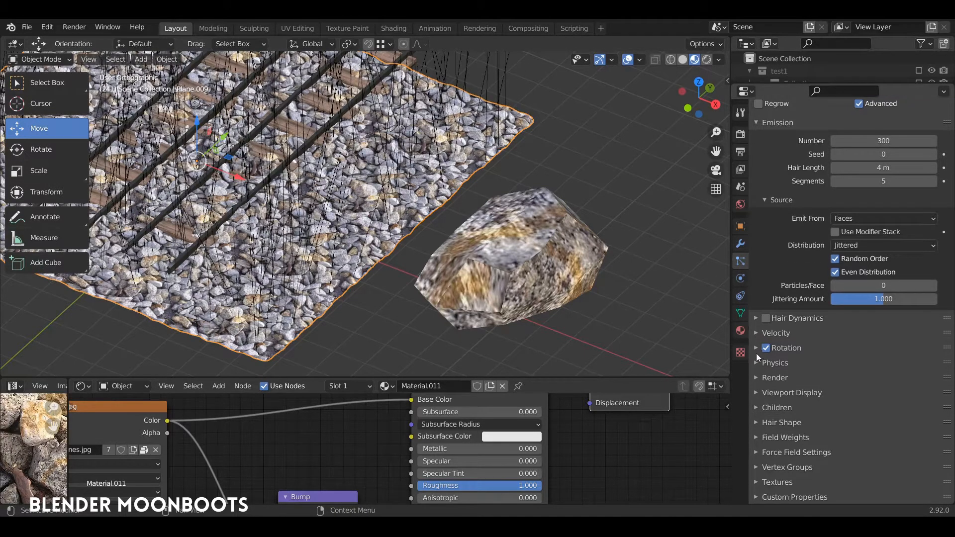
click(756, 378)
scroll(771, 371, down, 4)
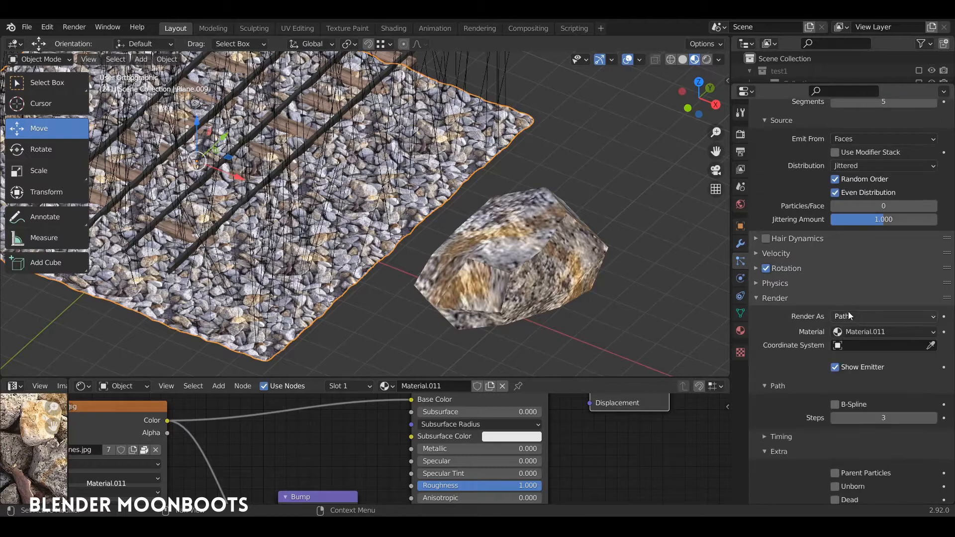
click(851, 317)
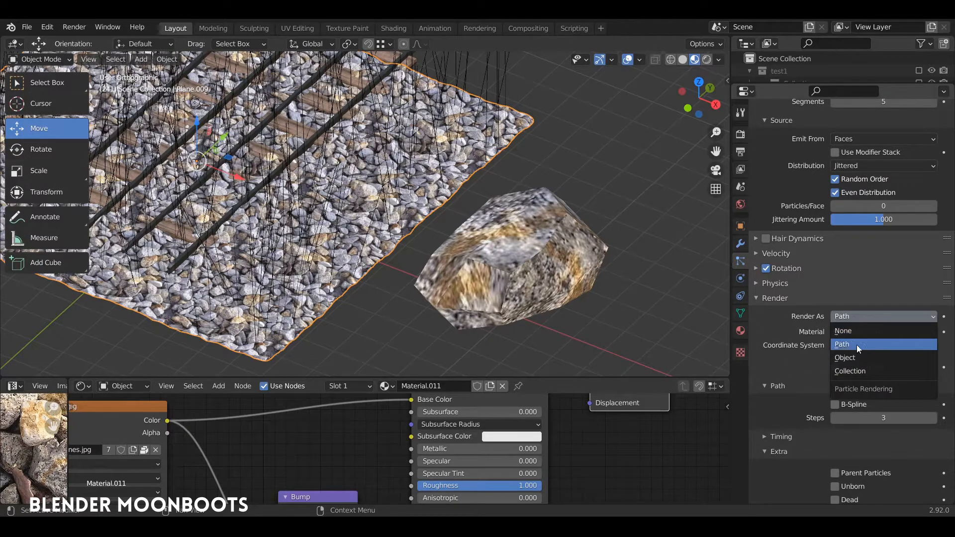
click(852, 357)
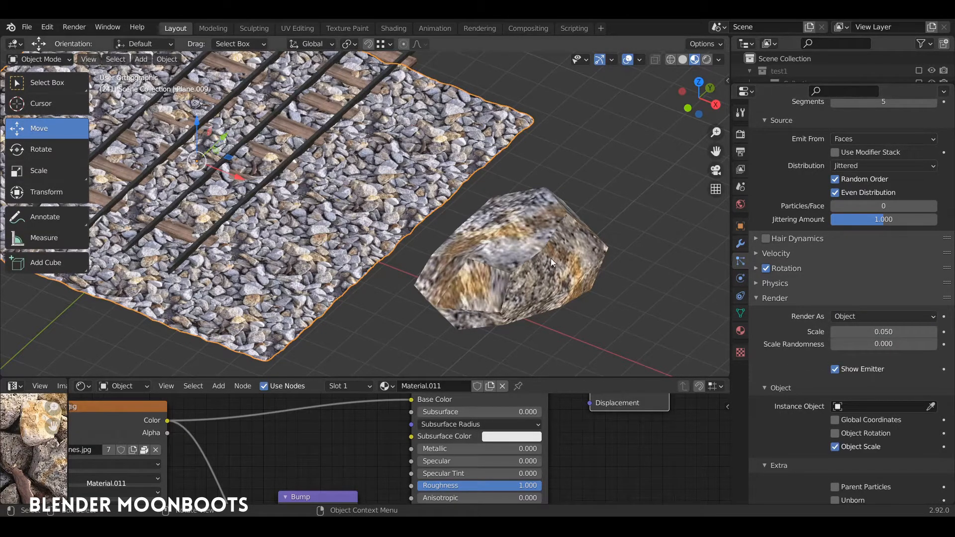
- Use the stone object as the instance object for the ground's hair particles
middle_drag(571, 248, 545, 252)
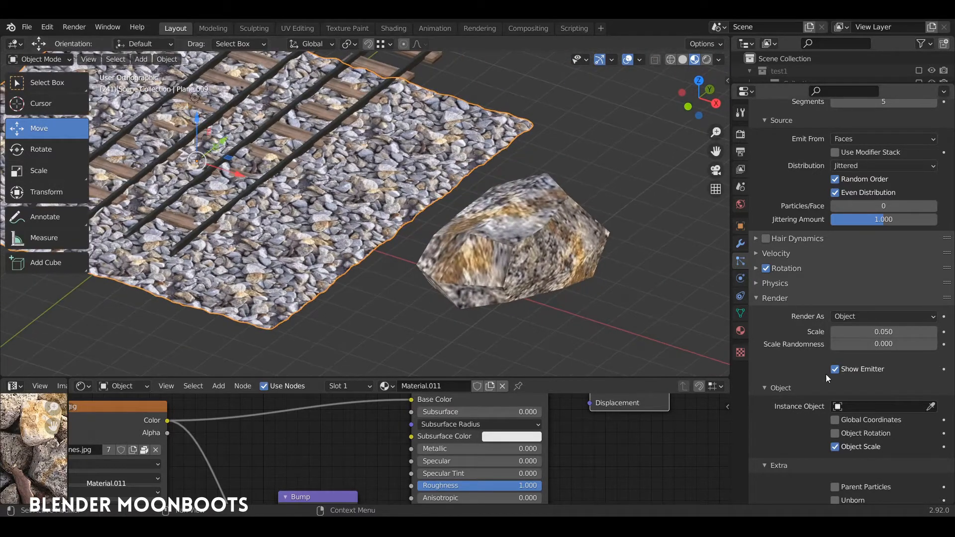
click(930, 406)
click(530, 243)
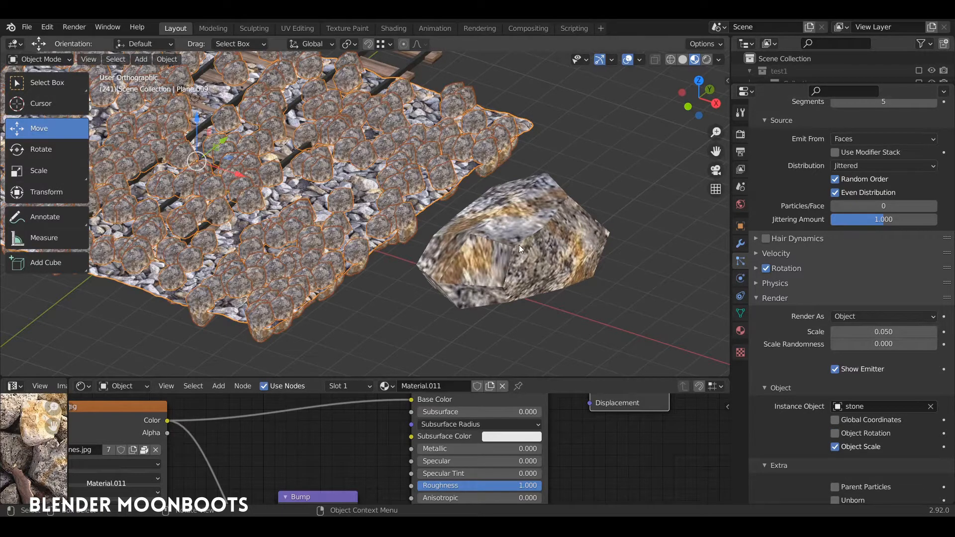
middle_drag(518, 245, 541, 232)
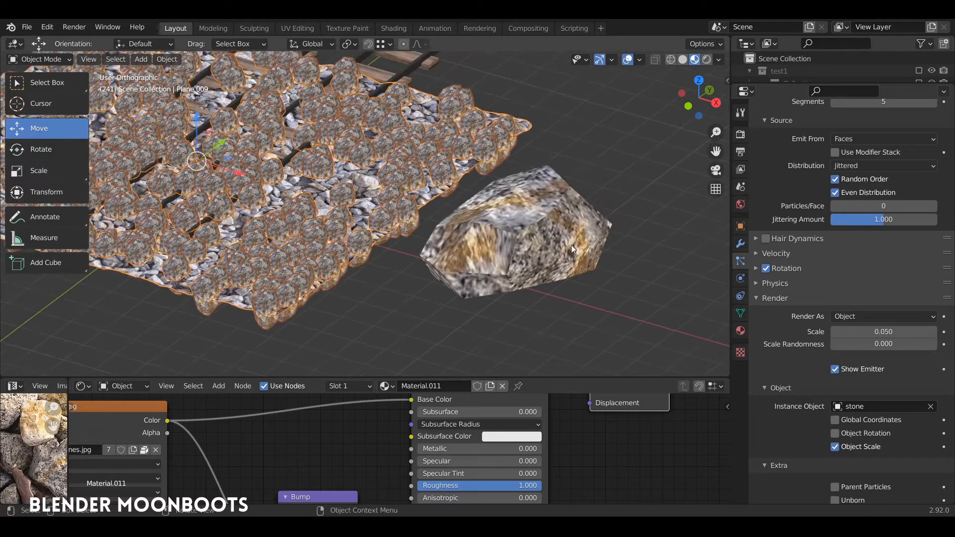
- Set the orientation axis of the ground's particle rotation to Object Z
click(524, 226)
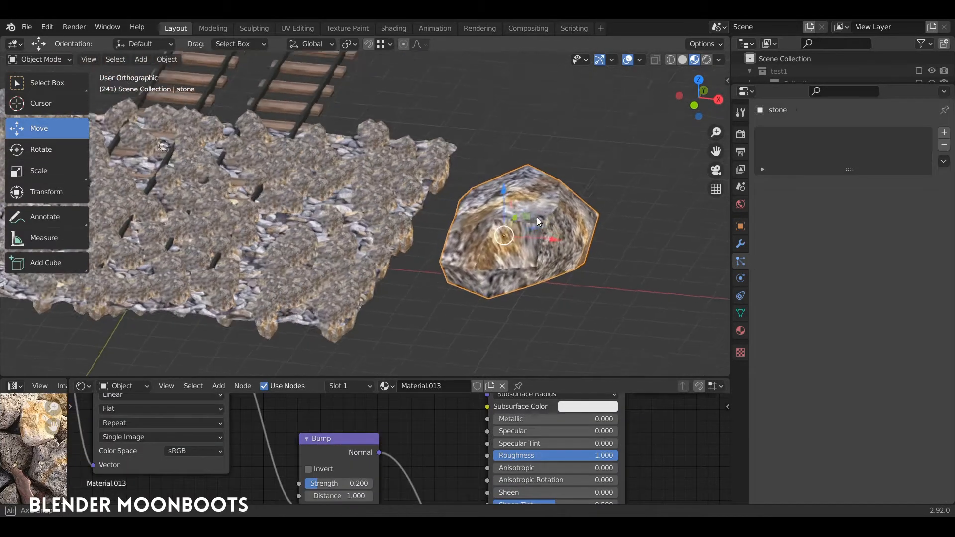
click(425, 203)
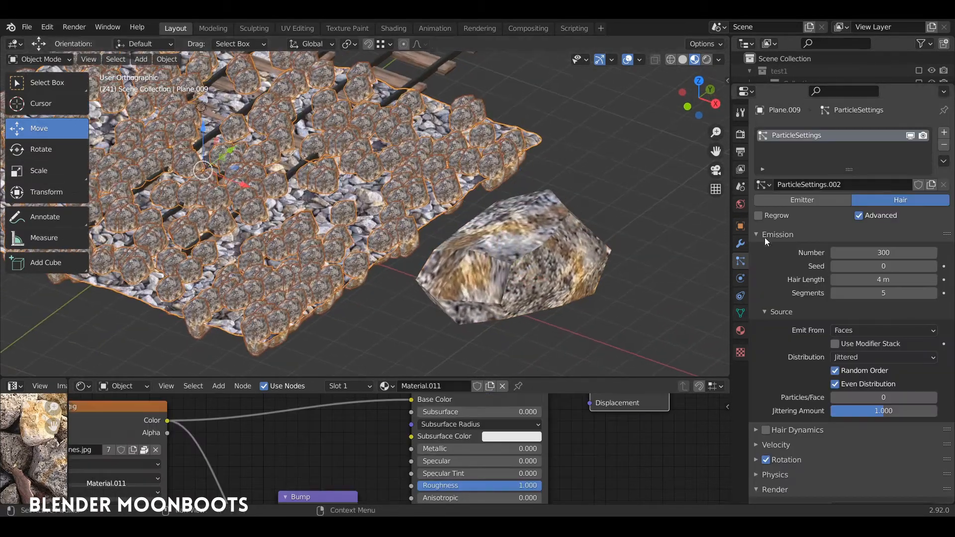
scroll(782, 323, down, 8)
click(755, 279)
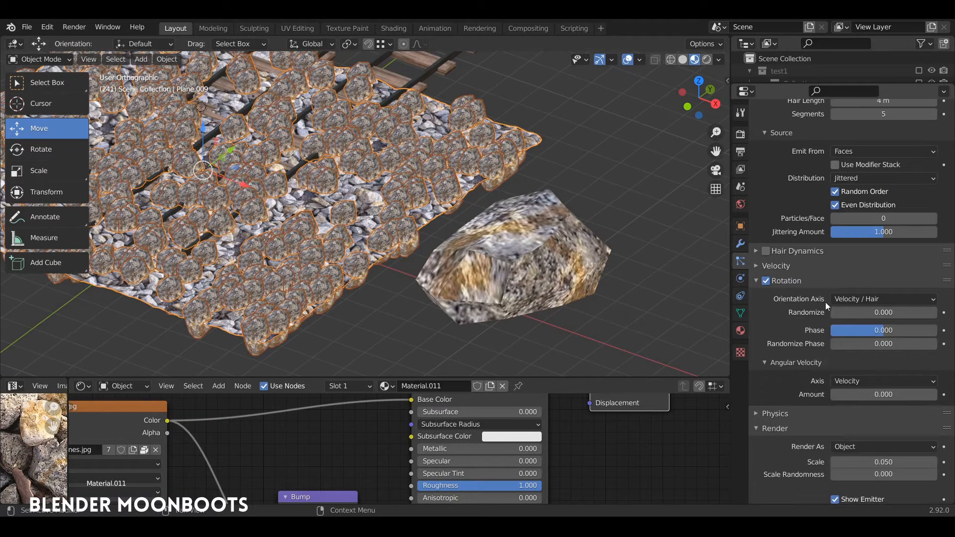
scroll(806, 293, down, 1)
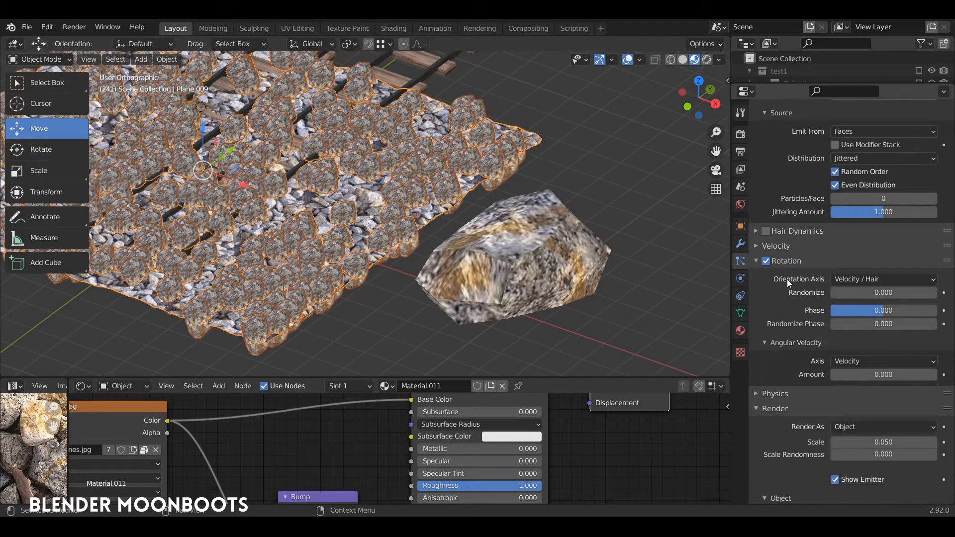
click(856, 279)
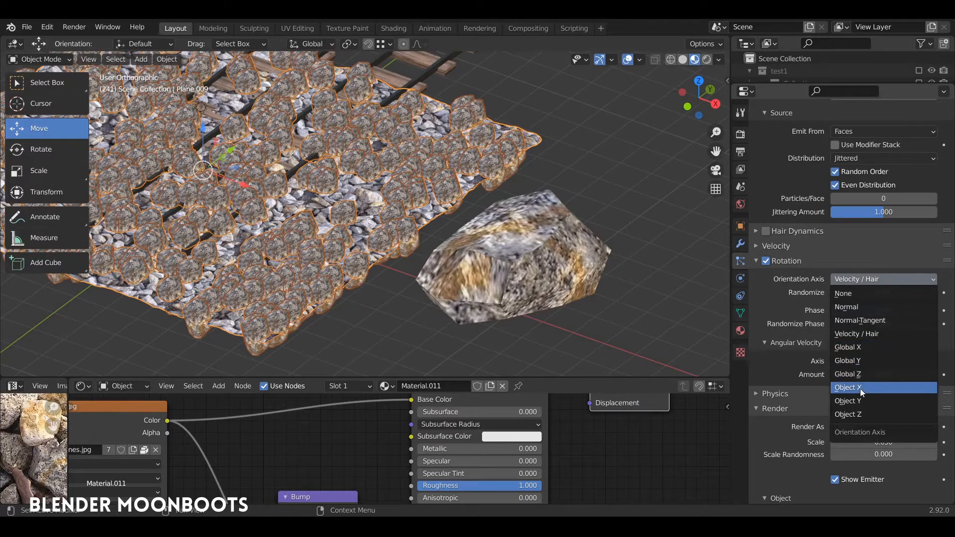
click(862, 414)
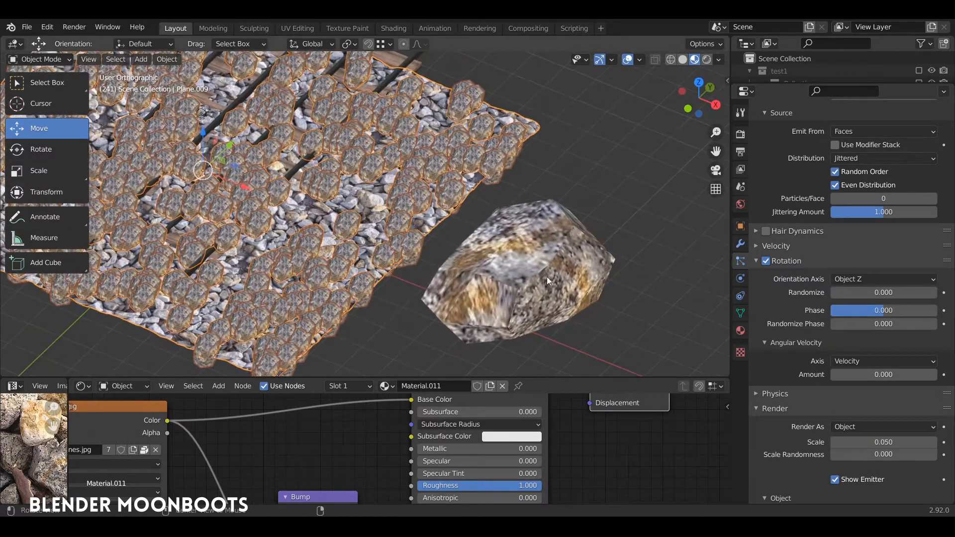
- Rotate the stone's whole mesh about -60° around the global X axis in Edit Mode
scroll(507, 213, up, 5)
scroll(527, 189, down, 6)
click(523, 245)
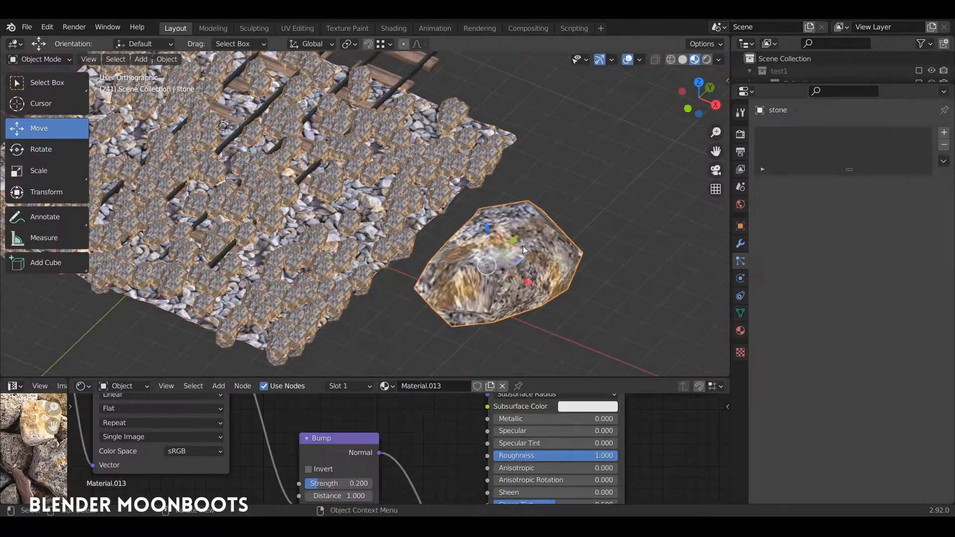
mouse_move(523, 246)
middle_down()
mouse_move(553, 223)
mouse_move(541, 206)
mouse_move(517, 217)
mouse_move(562, 263)
mouse_move(522, 228)
middle_up()
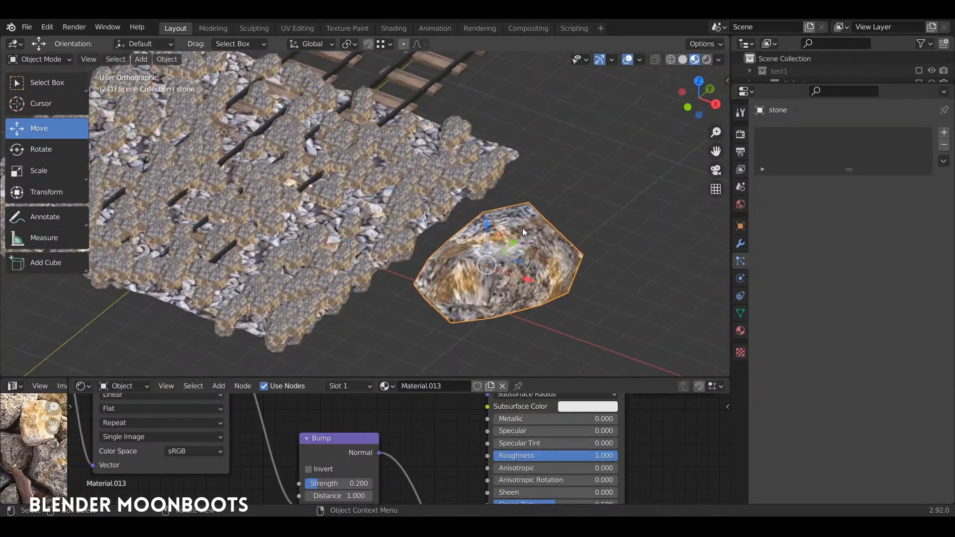
key(Tab)
key(a)
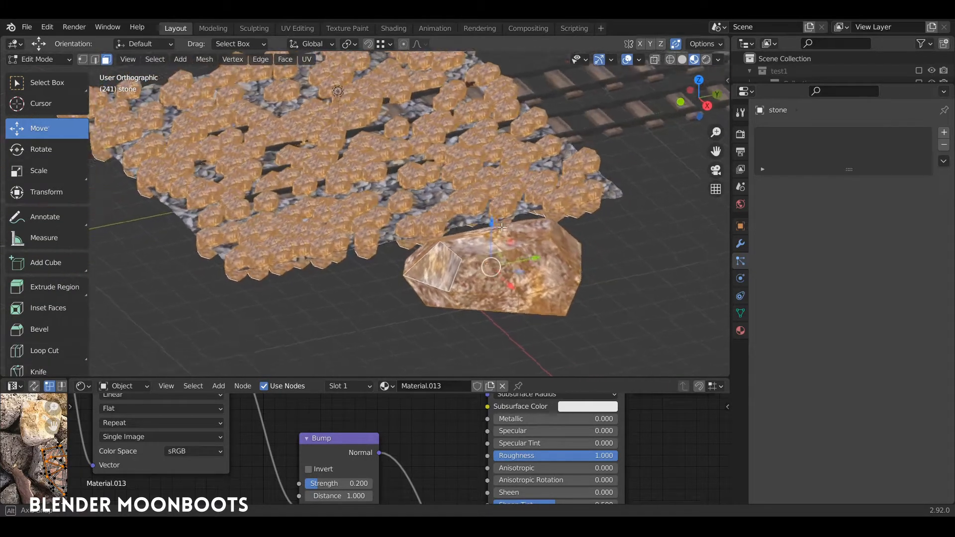
scroll(552, 214, up, 3)
mouse_move(558, 199)
middle_down()
mouse_move(582, 208)
mouse_move(565, 194)
middle_up()
scroll(577, 250, down, 3)
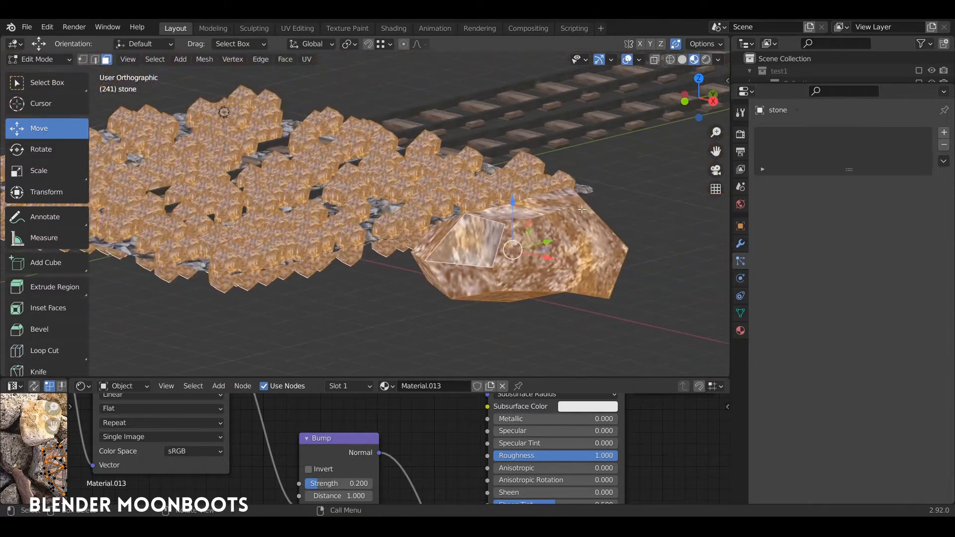
key(r)
key(x)
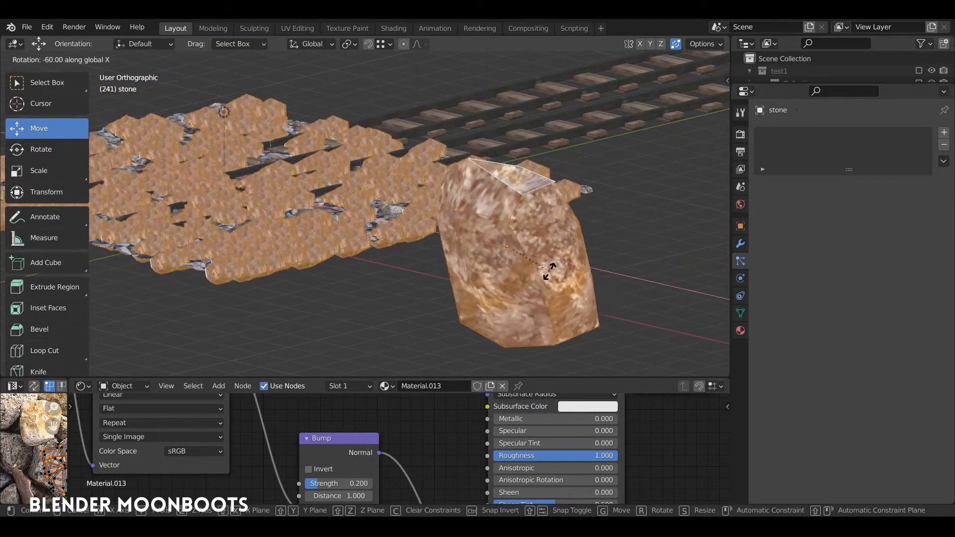
click(540, 278)
- Select the stone's linked geometry, shift it slightly and return to Object Mode
middle_drag(540, 278, 577, 339)
drag(545, 303, 454, 265)
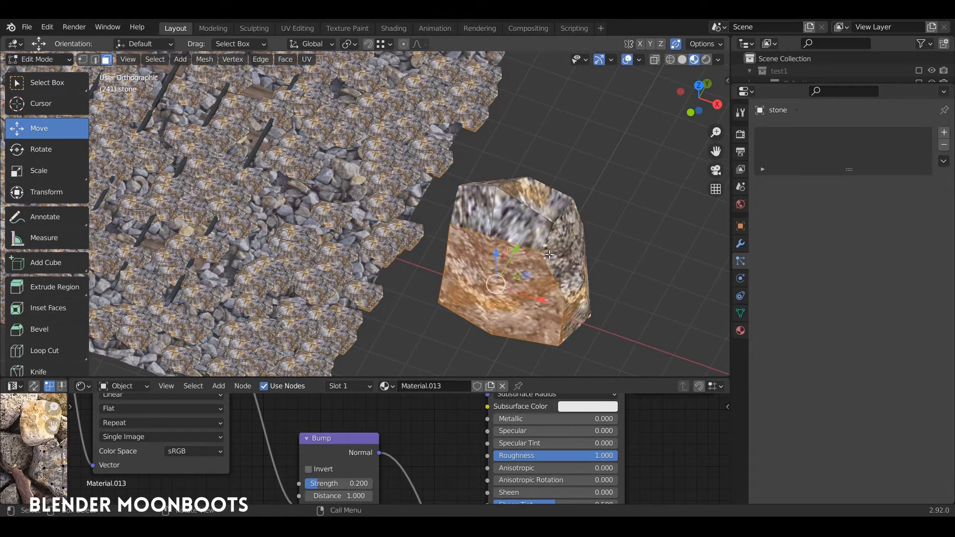
key(ctrl+l)
middle_drag(549, 254, 577, 264)
key(g)
click(573, 239)
middle_drag(422, 227, 469, 219)
scroll(478, 179, up, 8)
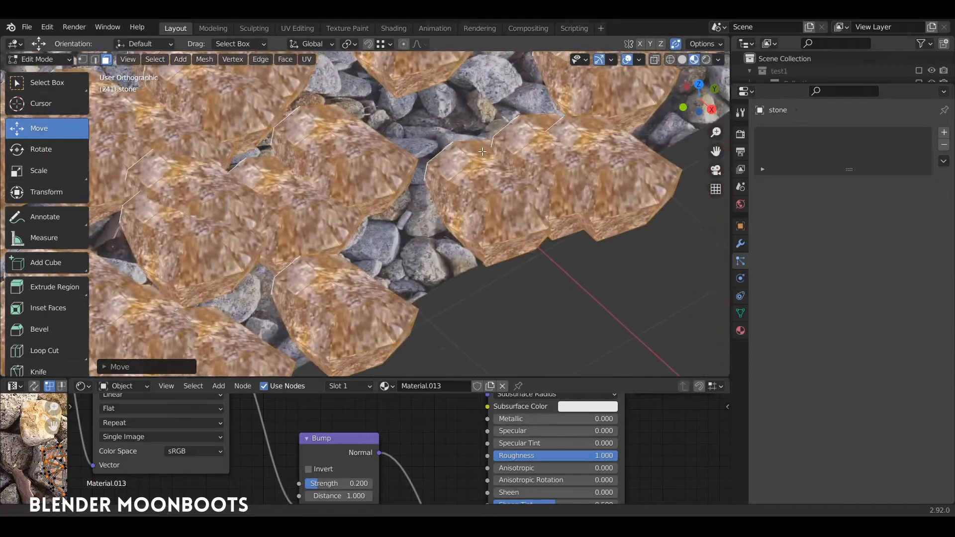
scroll(482, 151, down, 2)
middle_drag(486, 284, 557, 248)
scroll(490, 245, down, 4)
key(Tab)
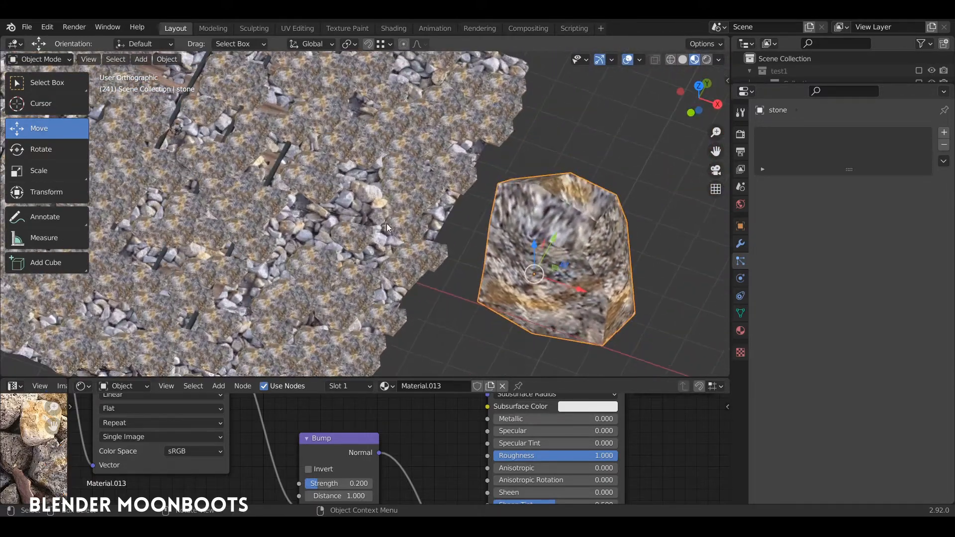
- Set the rotation Randomize of the ground's hair particles to 0.097 and Randomize Phase to 0.954
click(387, 227)
middle_drag(494, 231, 544, 226)
middle_drag(413, 225, 554, 223)
scroll(792, 374, down, 6)
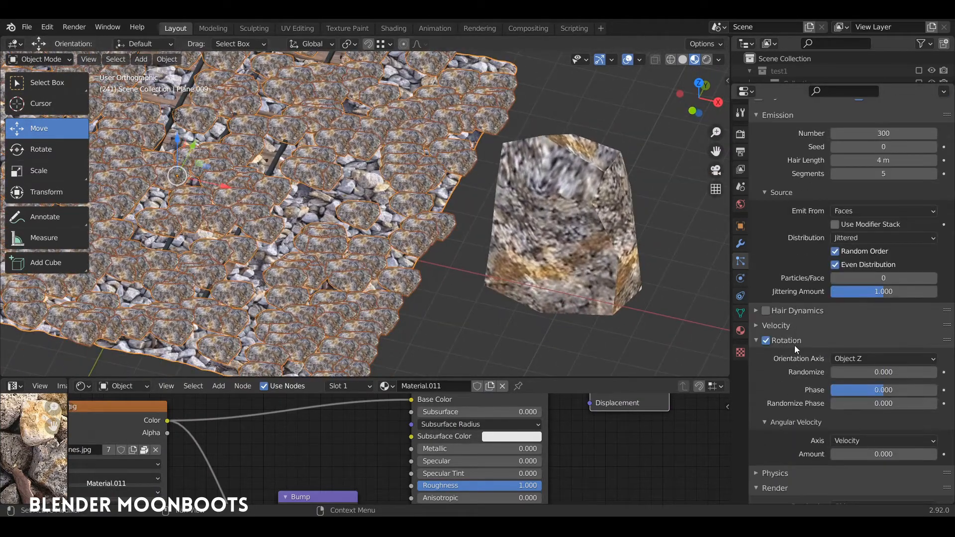
drag(833, 371, 848, 374)
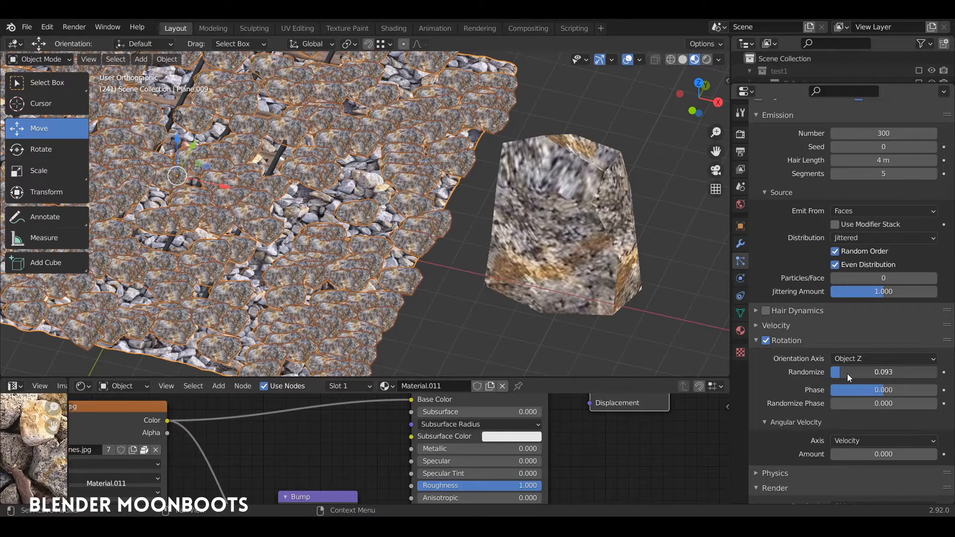
middle_drag(693, 314, 557, 257)
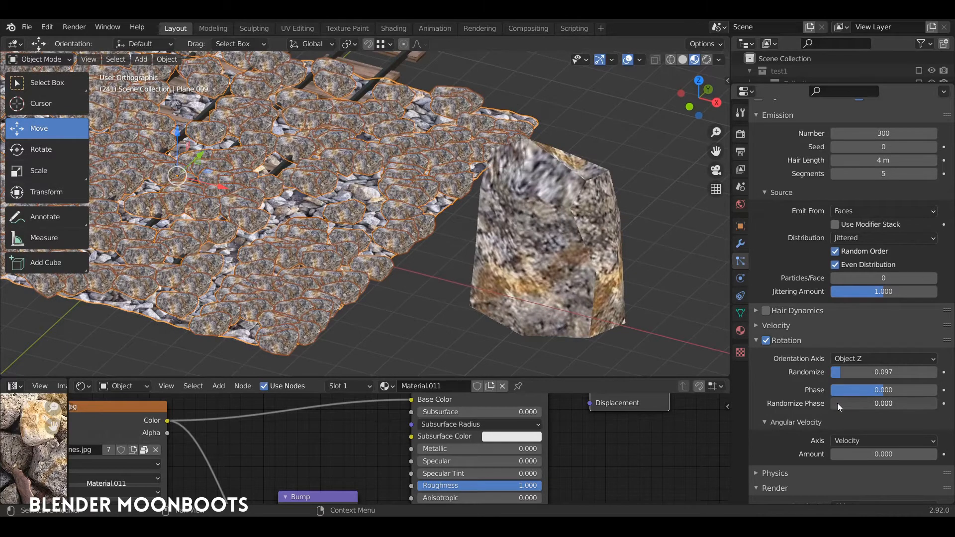
drag(837, 402, 887, 410)
- Set the particle render scale to 0.020 and the scale randomness to 0.500
scroll(879, 401, down, 8)
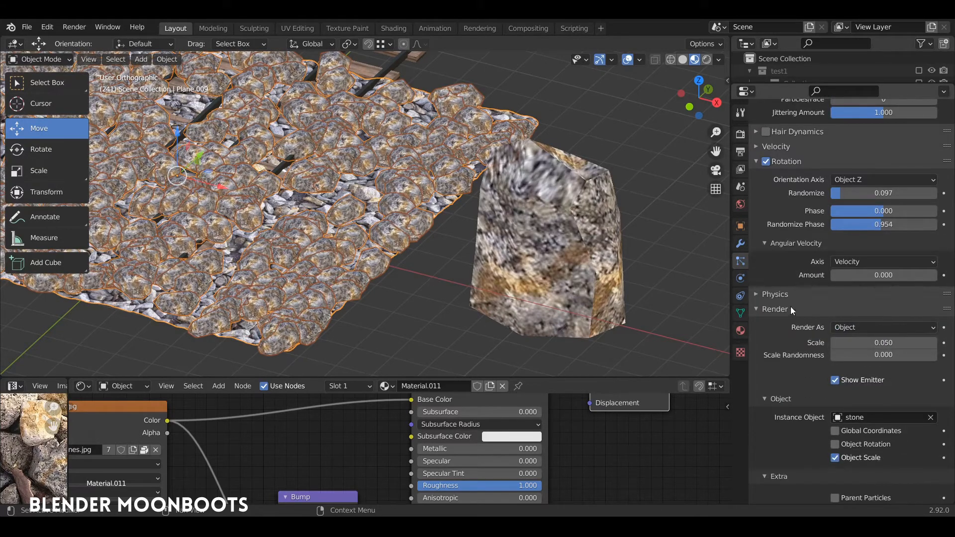
drag(836, 345, 891, 364)
scroll(417, 199, up, 8)
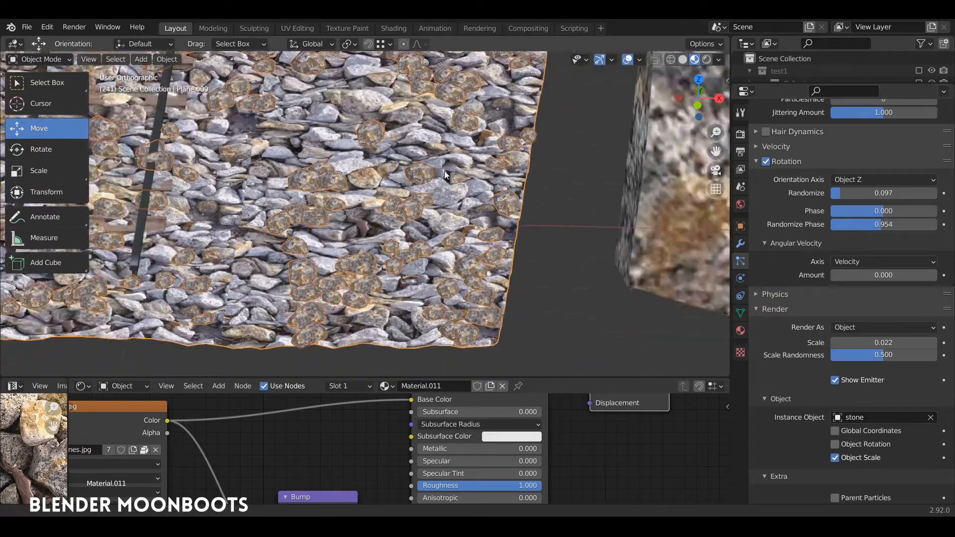
mouse_move(444, 171)
middle_down()
mouse_move(443, 227)
mouse_move(481, 210)
mouse_move(428, 171)
mouse_move(433, 181)
middle_up()
drag(847, 354, 875, 367)
- Examine the size and distribution of the scattered stones around the rails and sleepers
middle_drag(527, 268, 492, 257)
scroll(475, 307, down, 3)
scroll(513, 291, up, 3)
scroll(536, 303, down, 3)
scroll(467, 231, up, 5)
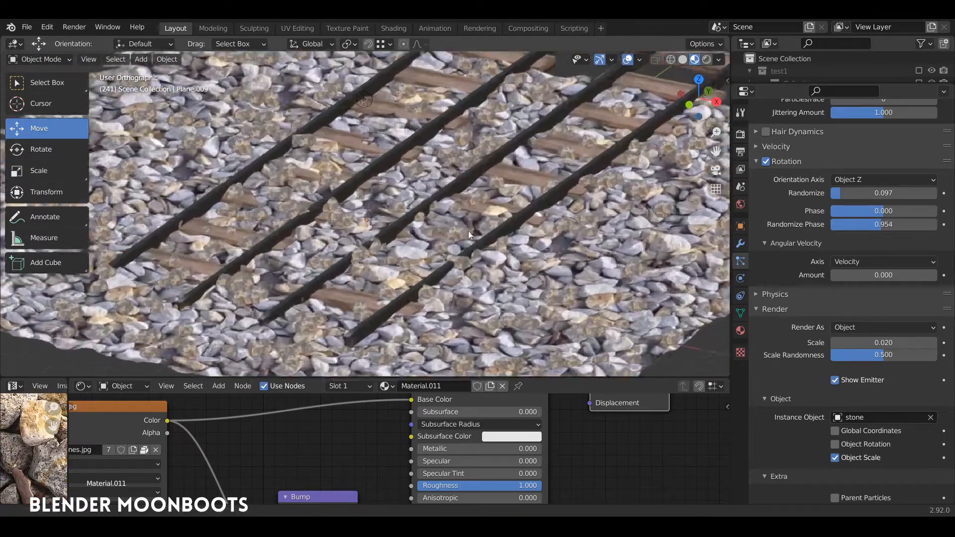
middle_drag(377, 266, 415, 232)
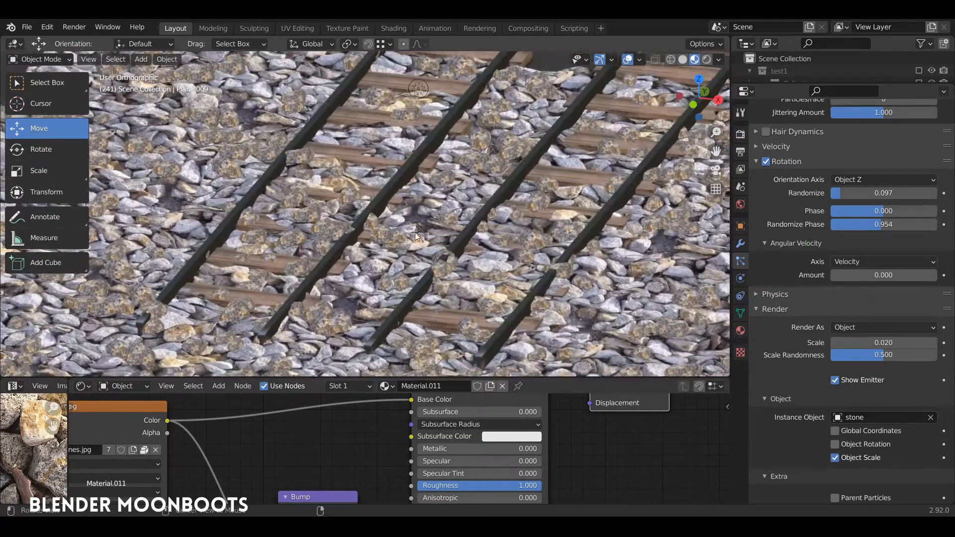
middle_drag(455, 266, 467, 256)
mouse_move(479, 243)
middle_down()
mouse_move(499, 240)
mouse_move(452, 258)
mouse_move(476, 262)
mouse_move(474, 246)
middle_up()
- Set the seed of the hair particle emission to 1
scroll(811, 260, up, 10)
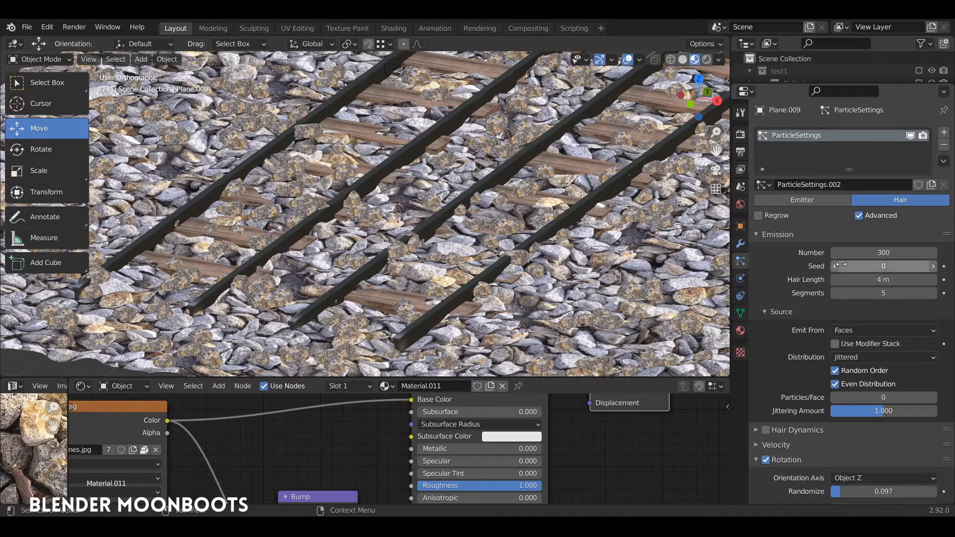
click(934, 268)
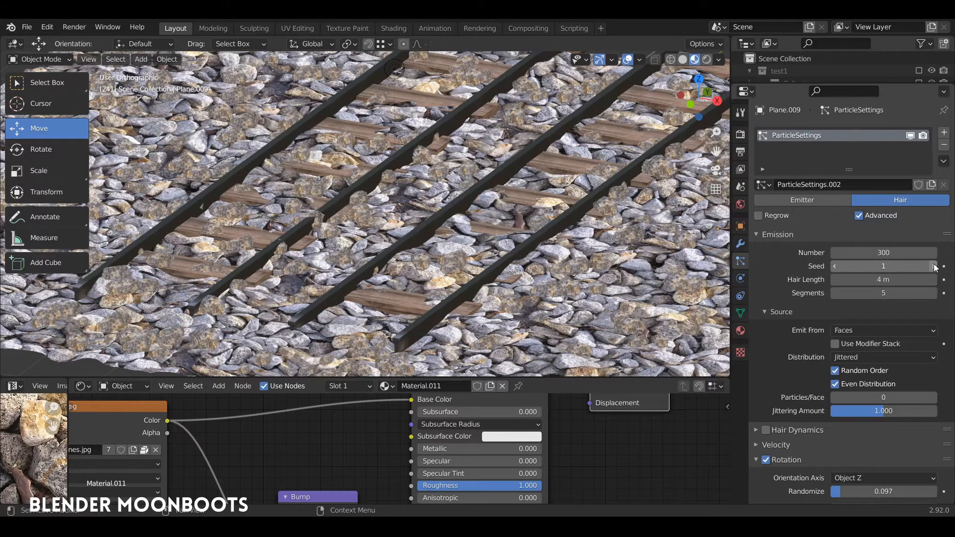
mouse_move(563, 213)
middle_down()
mouse_move(577, 202)
mouse_move(524, 214)
mouse_move(574, 237)
mouse_move(490, 218)
middle_up()
- Display the scene in solid shading, put the ground plane in Weight Paint mode and adjust the brush radius
key(z)
key(ctrl+Tab)
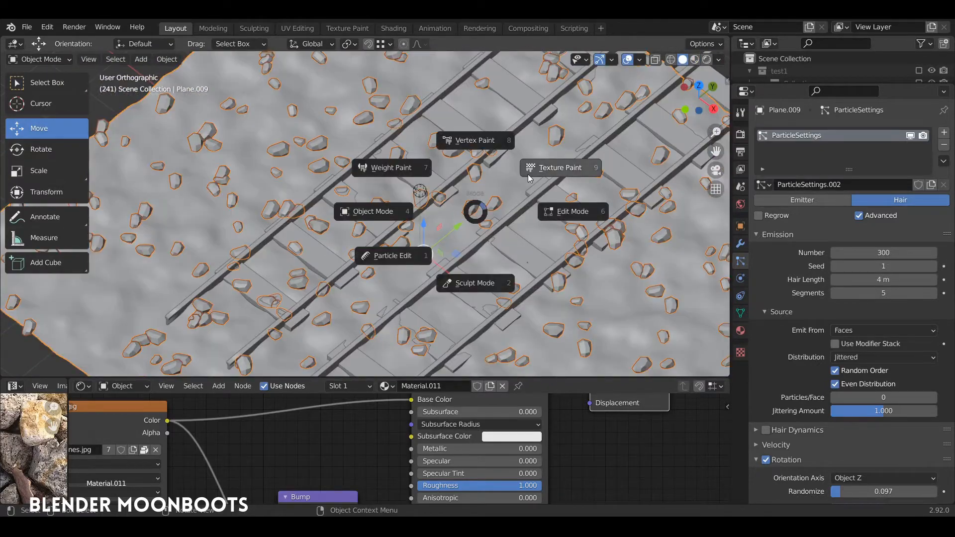
click(396, 168)
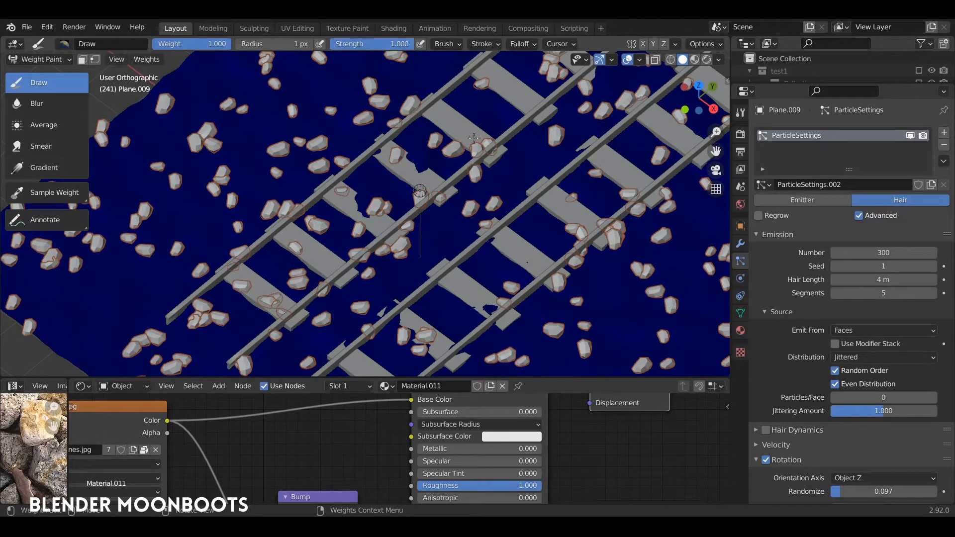
key(f)
click(379, 183)
- Paint full weight on the ground along the railway track and return to Object Mode
mouse_move(238, 228)
mouse_down()
mouse_move(226, 289)
mouse_move(244, 324)
mouse_move(303, 291)
mouse_move(398, 204)
mouse_move(343, 187)
mouse_move(274, 239)
mouse_move(181, 339)
mouse_move(393, 256)
mouse_move(497, 165)
mouse_move(483, 141)
mouse_up()
shift+middle_drag(483, 141, 367, 267)
mouse_move(360, 239)
mouse_down()
mouse_move(326, 209)
mouse_move(315, 283)
mouse_move(435, 250)
mouse_move(517, 158)
mouse_move(462, 125)
mouse_move(385, 200)
mouse_up()
mouse_move(406, 282)
shift+middle_down()
mouse_move(474, 197)
mouse_move(535, 58)
shift+middle_up()
mouse_move(512, 112)
mouse_down()
mouse_move(497, 121)
mouse_move(530, 74)
mouse_move(546, 77)
mouse_up()
key(ctrl+Tab)
- Assign the painted vertex group "Group" to the particle density and invert its effect
scroll(791, 363, down, 15)
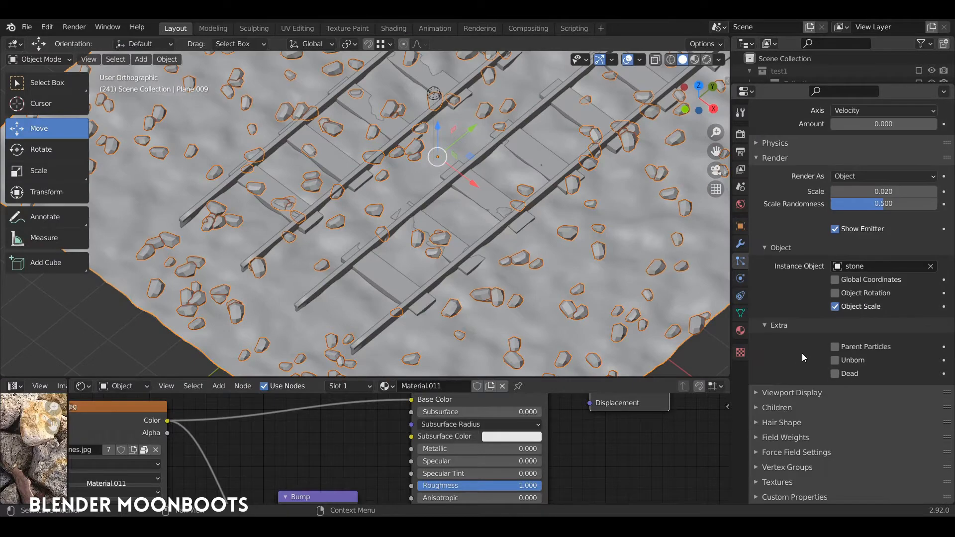
click(764, 470)
scroll(786, 460, down, 5)
click(848, 373)
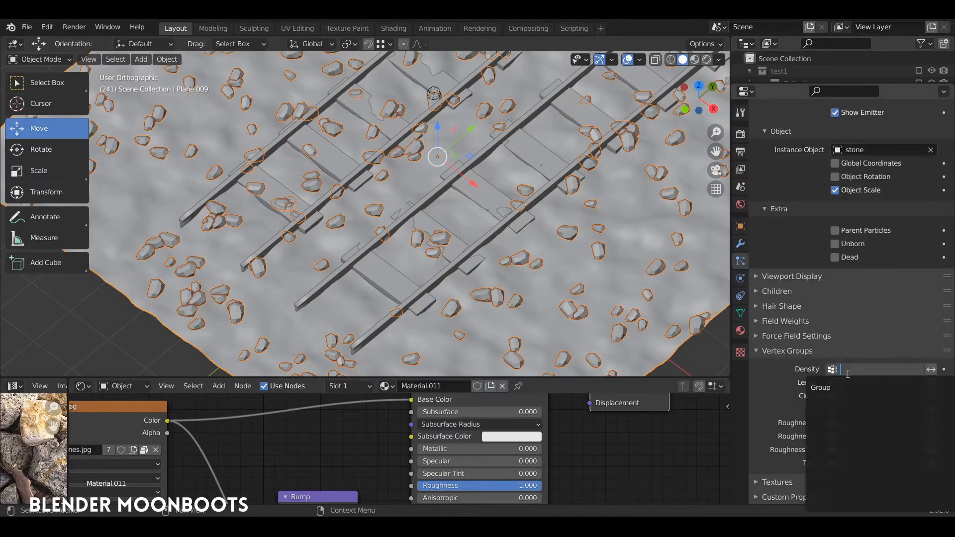
click(828, 388)
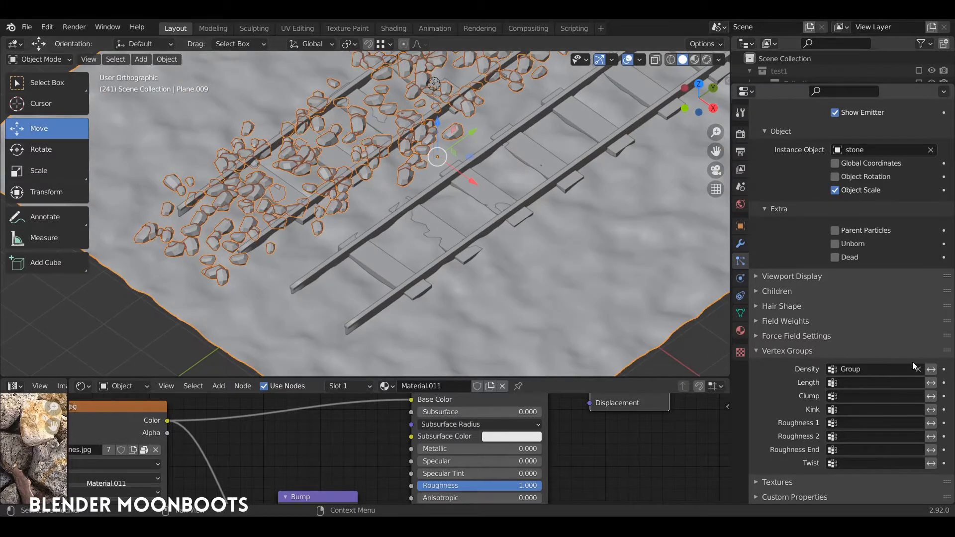
click(930, 370)
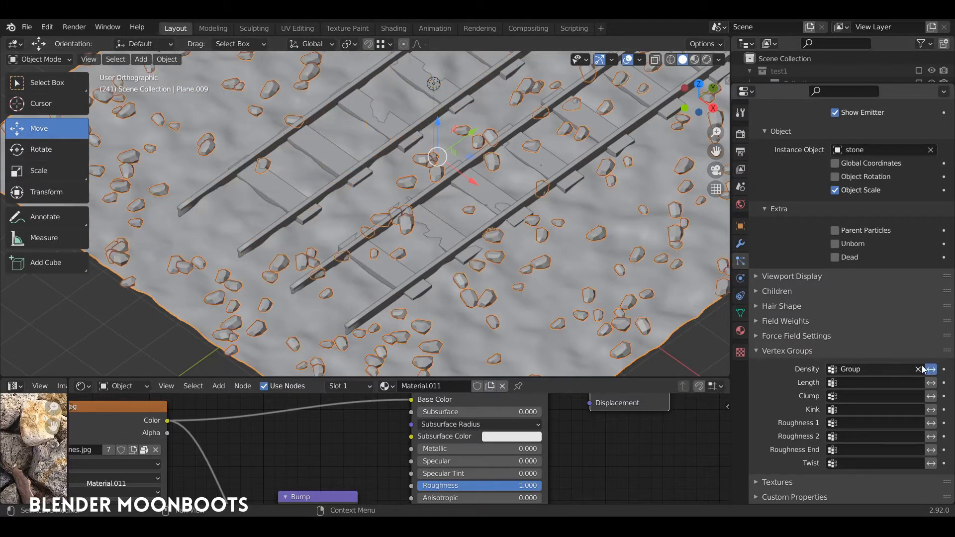
middle_drag(444, 218, 448, 298)
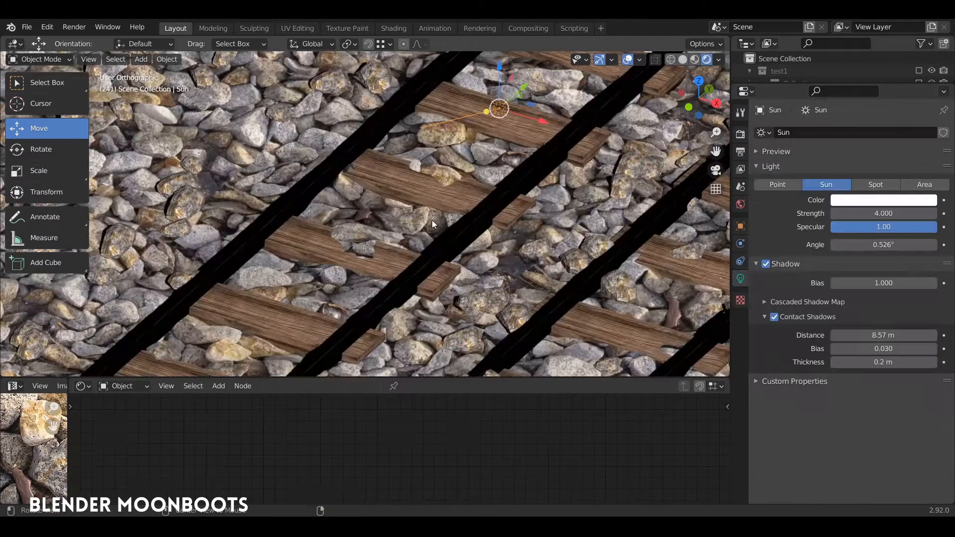
mouse_move(432, 220)
middle_down()
mouse_move(436, 253)
mouse_move(419, 222)
mouse_move(432, 237)
mouse_move(428, 261)
mouse_move(462, 206)
middle_up()
middle_drag(425, 247, 520, 186)
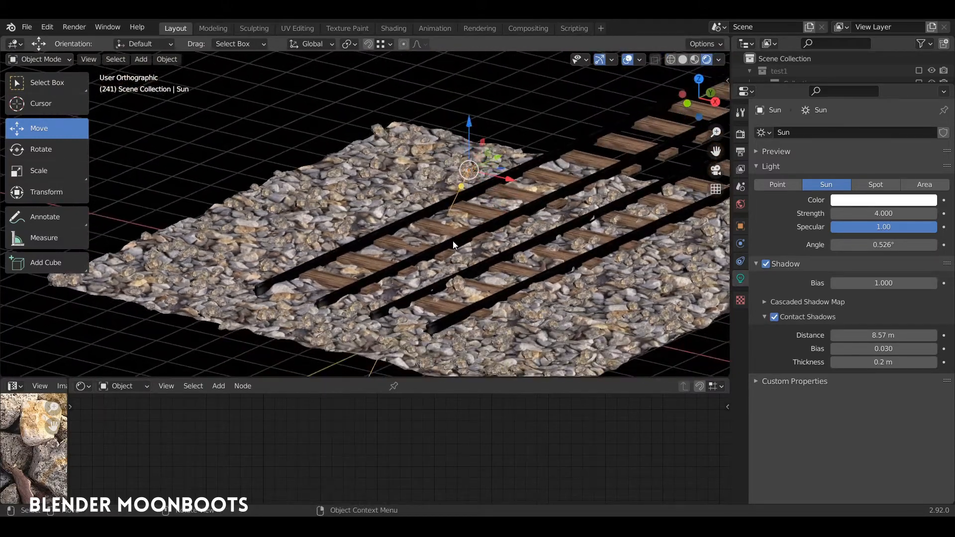
mouse_move(454, 245)
middle_down()
mouse_move(419, 251)
mouse_move(454, 243)
mouse_move(439, 255)
middle_up()
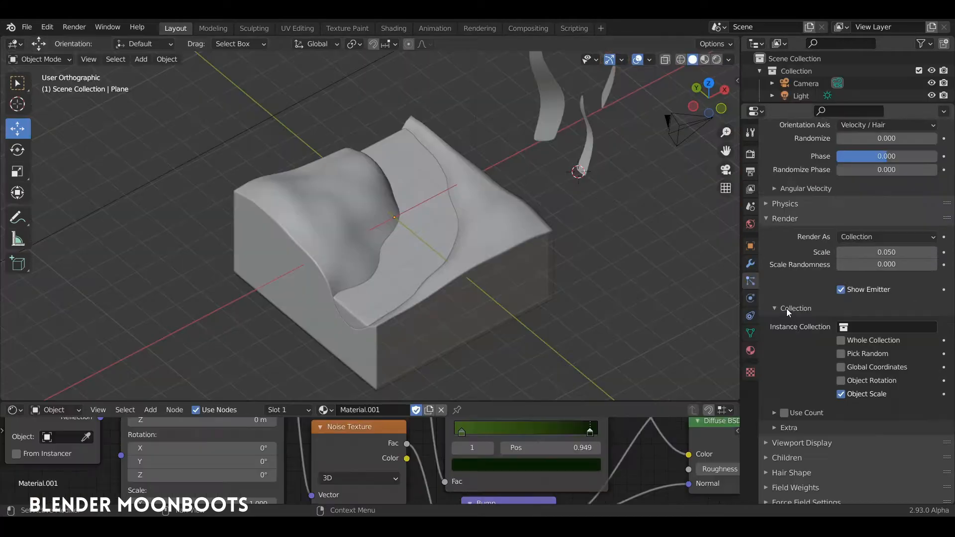
- Set the particle system's instance collection to "herbe" so grass is scattered over the landscape
click(873, 331)
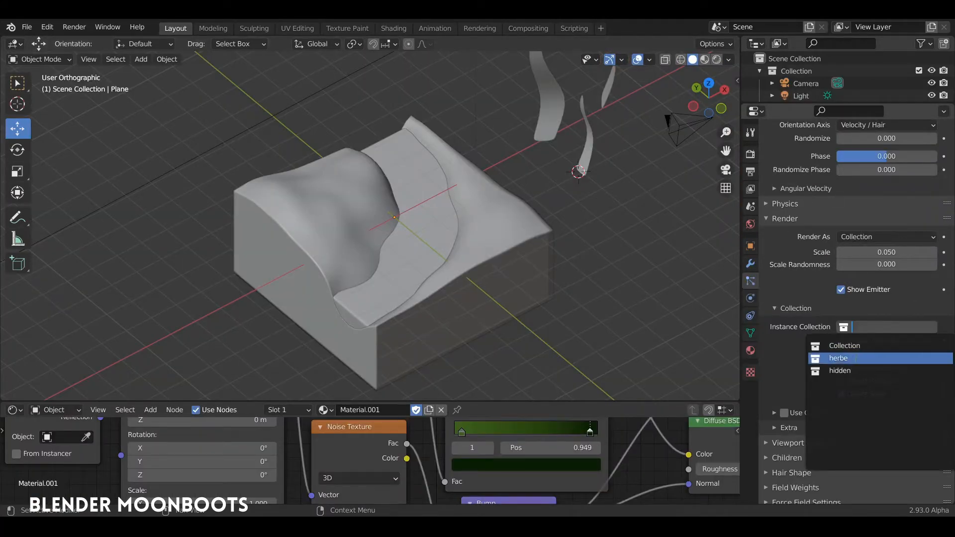
click(848, 358)
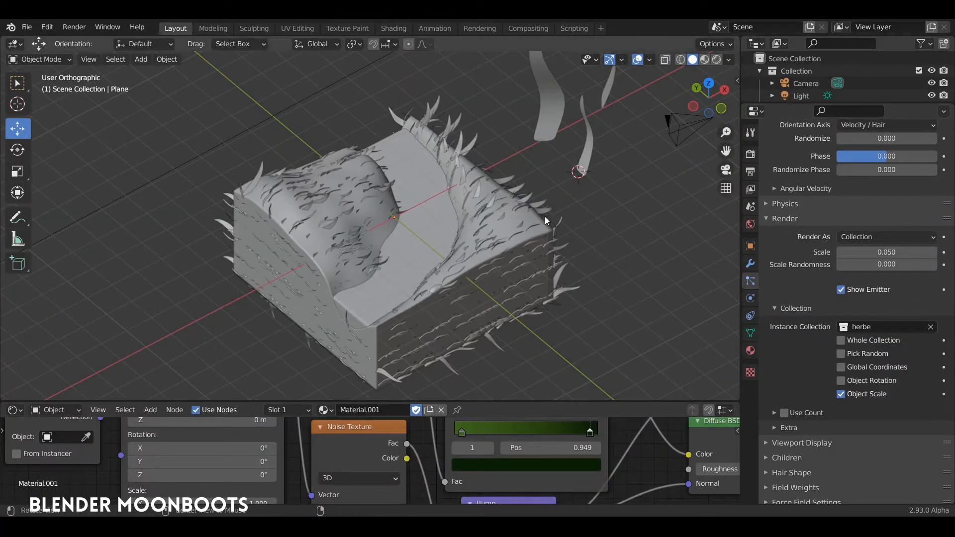
middle_drag(544, 216, 464, 211)
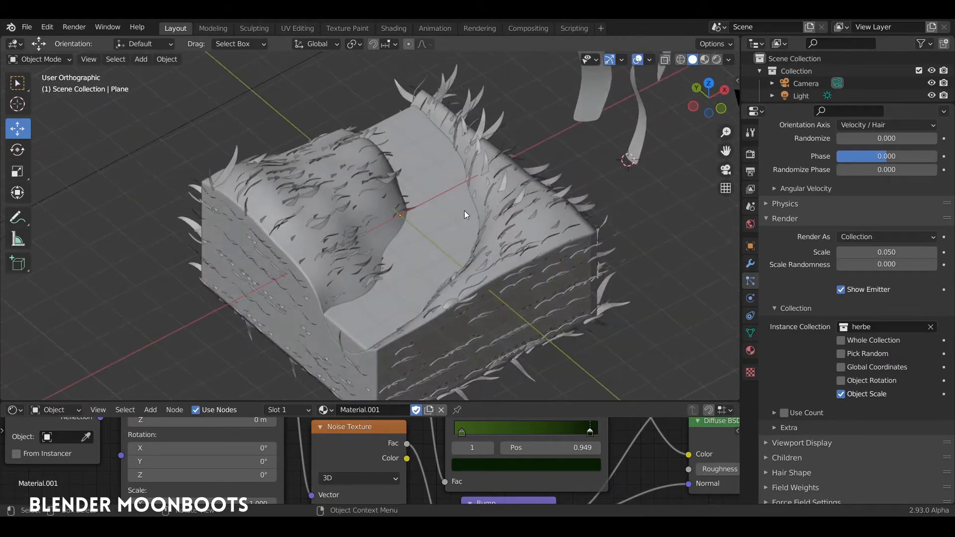
middle_drag(532, 225, 583, 255)
- Assign the landscape's vertex group to the density of the grass particles
scroll(821, 368, down, 3)
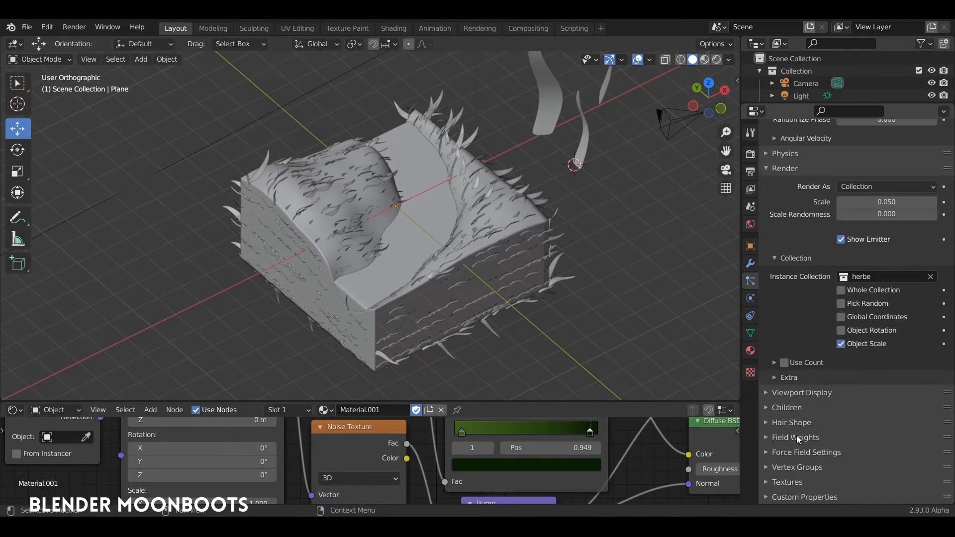
click(768, 468)
scroll(796, 443, down, 6)
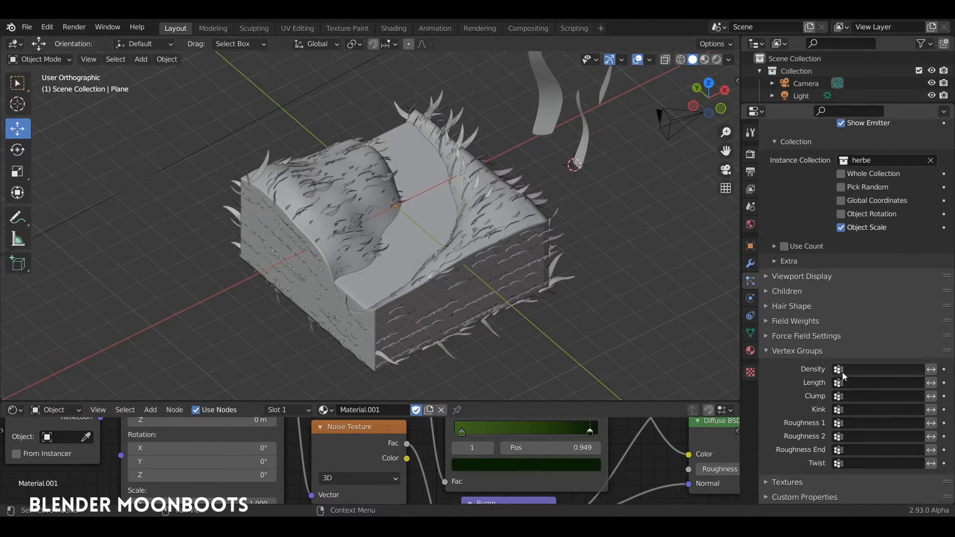
click(858, 369)
click(832, 387)
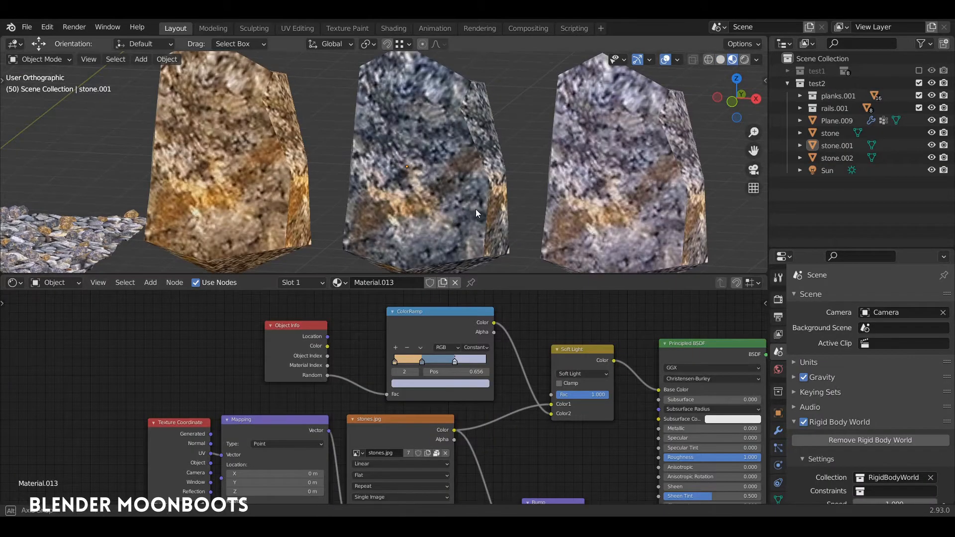
- Select the middle stone, stone.001, and enlarge the area showing its material nodes
click(460, 210)
middle_drag(459, 210, 411, 182)
middle_drag(513, 322, 513, 319)
drag(495, 274, 494, 247)
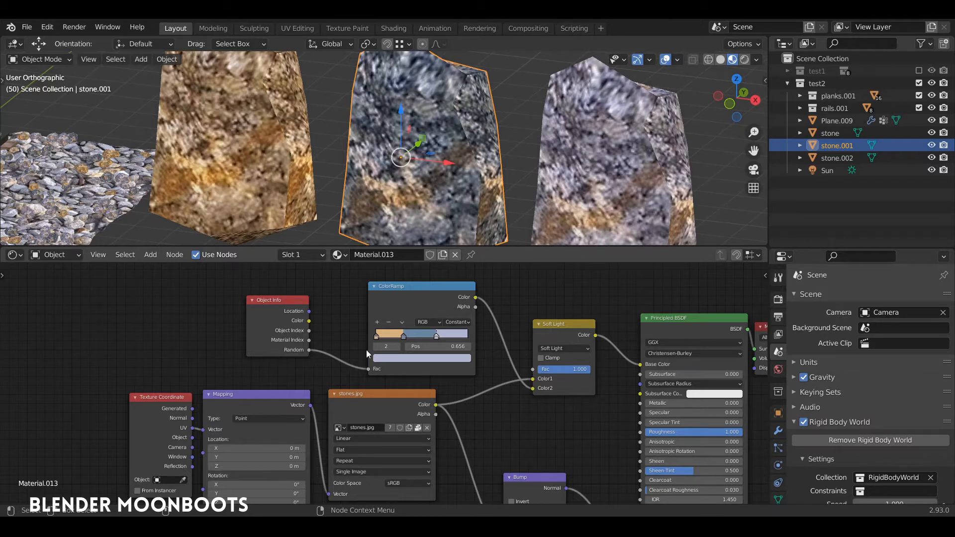
- Reposition the ColorRamp node closer to Object Info and move its third color stop to position 0.659
drag(399, 291, 383, 288)
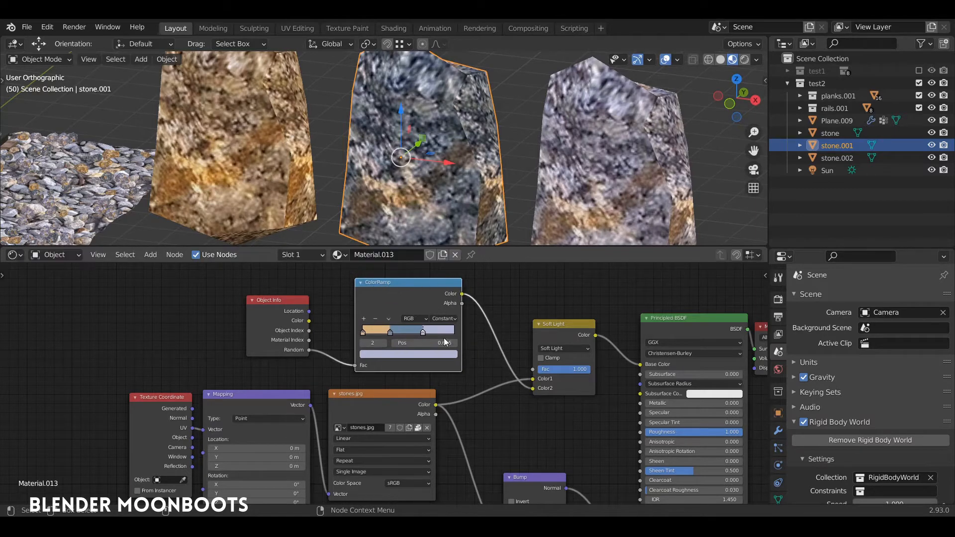
drag(423, 332, 427, 334)
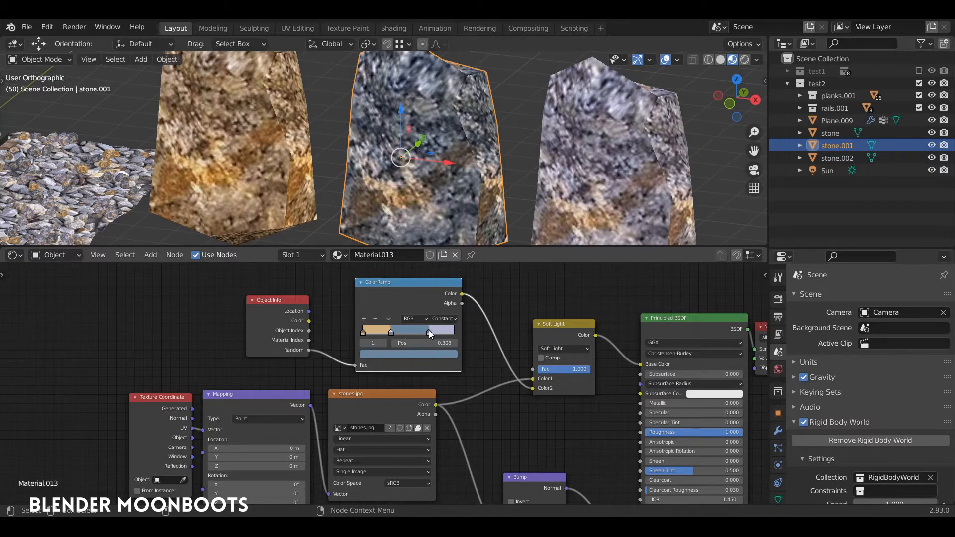
drag(431, 333, 427, 334)
scroll(427, 289, up, 3)
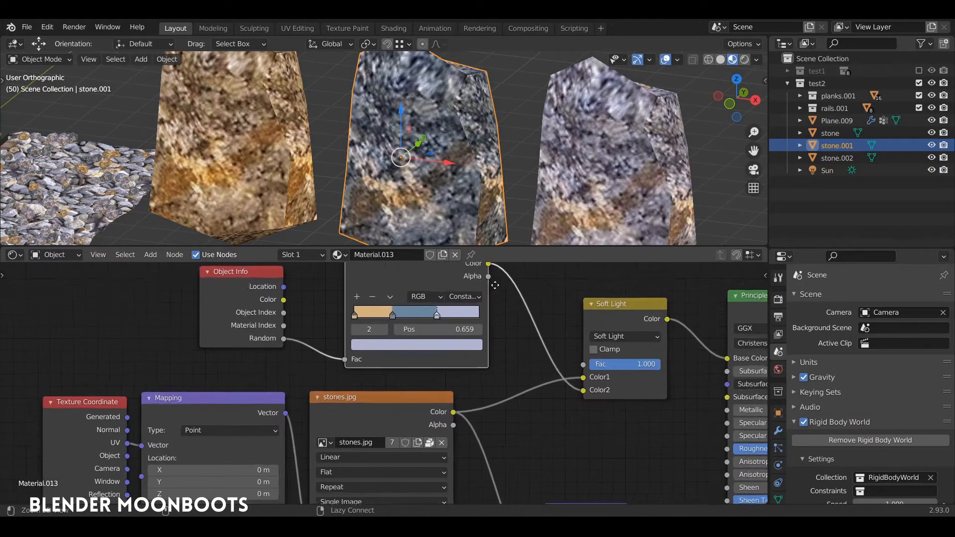
click(460, 336)
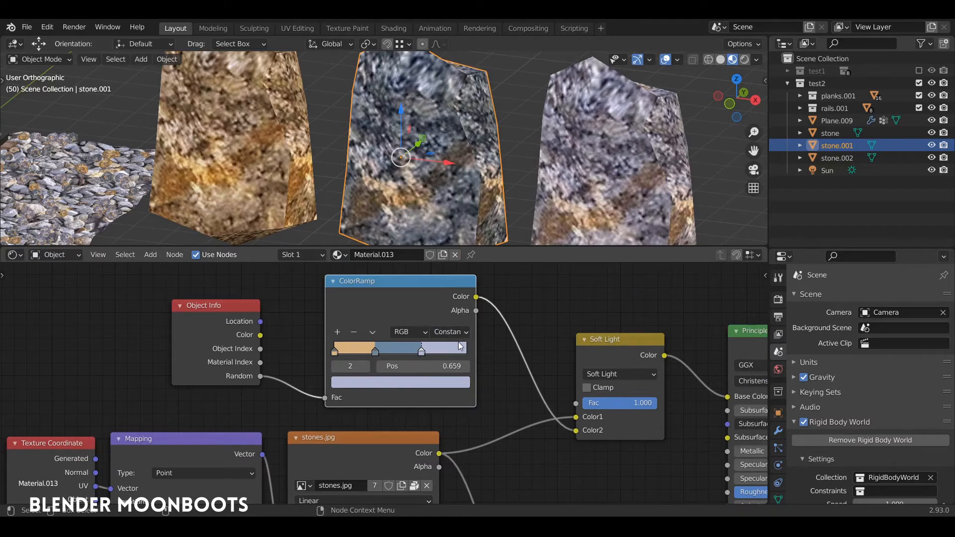
scroll(460, 347, down, 2)
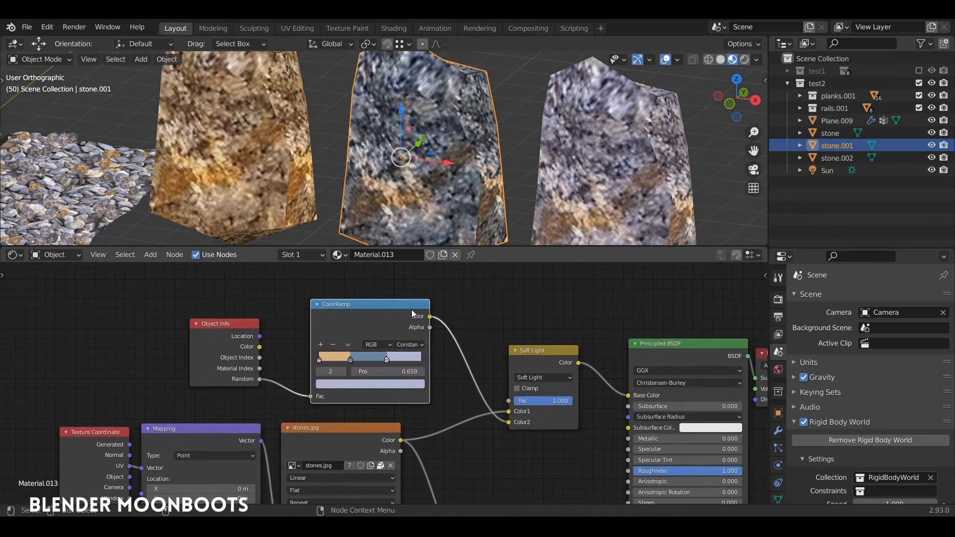
- Line up the ColorRamp and stones.jpg nodes and choose Soft Light as the mix node's blending mode
drag(412, 314, 399, 318)
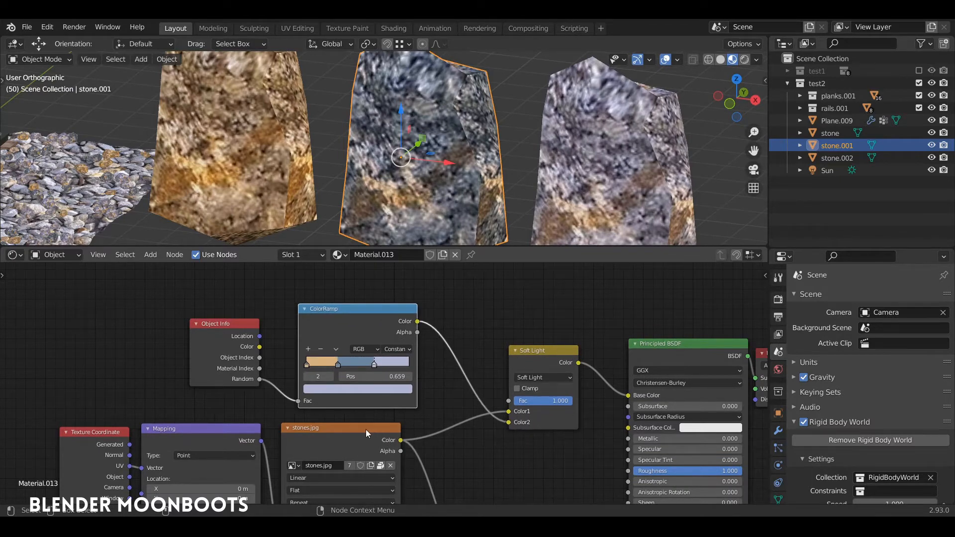
drag(365, 428, 384, 422)
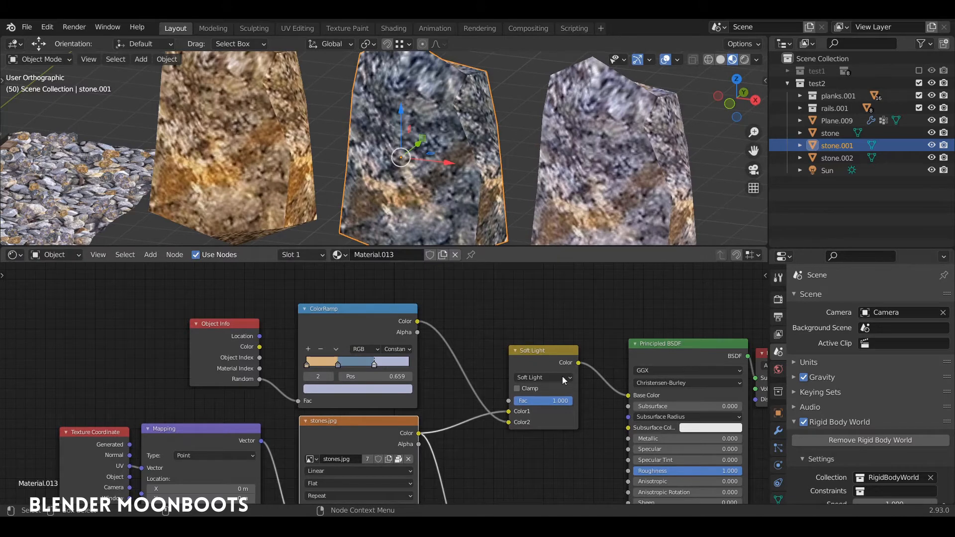
click(537, 379)
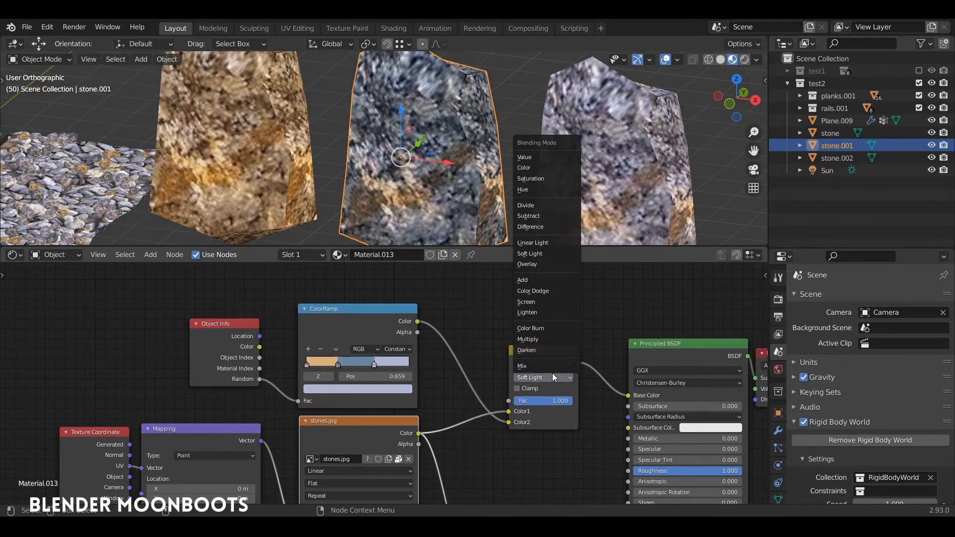
click(542, 253)
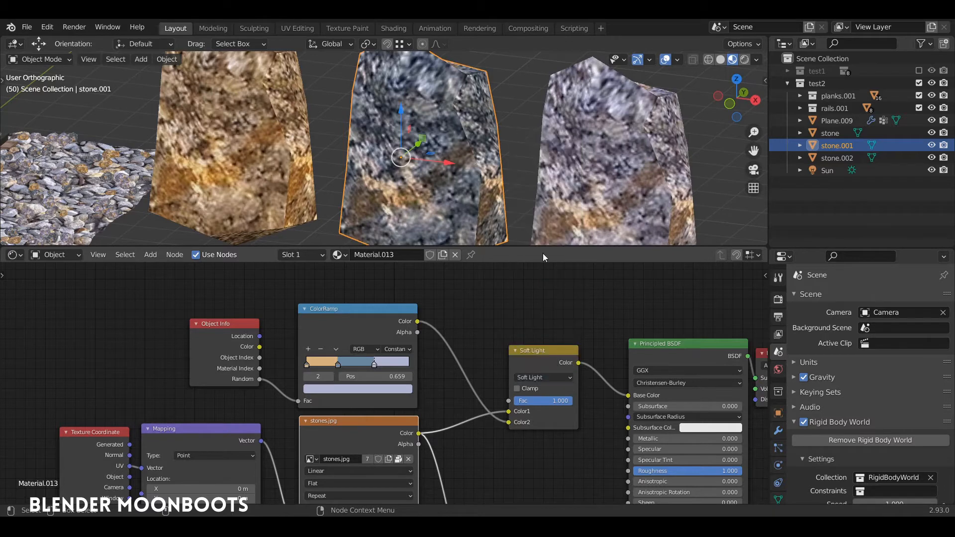
drag(545, 401, 533, 402)
- Create a linked duplicate of stone.001 and place it at the end of the row of stones
middle_drag(557, 198, 420, 238)
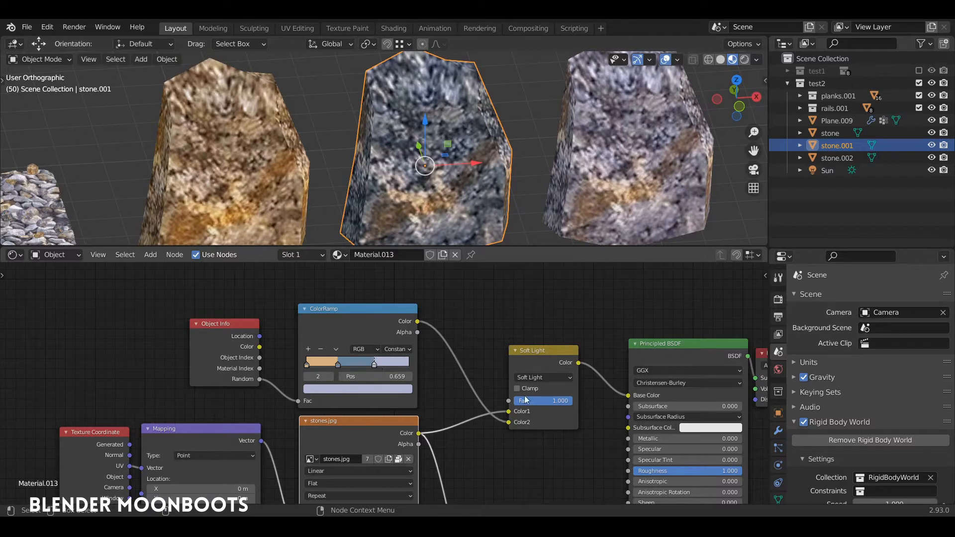
middle_drag(534, 181, 462, 130)
scroll(448, 169, down, 2)
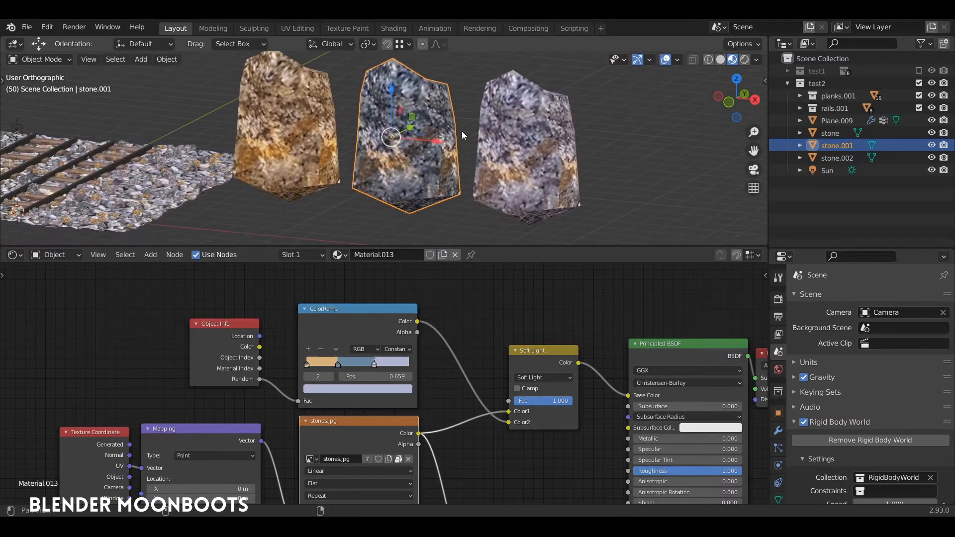
key(alt+d)
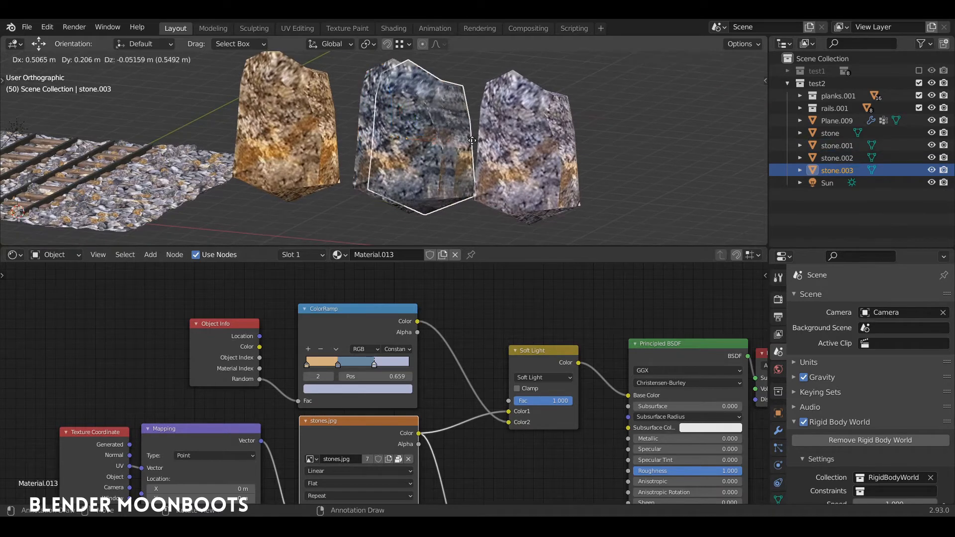
click(684, 167)
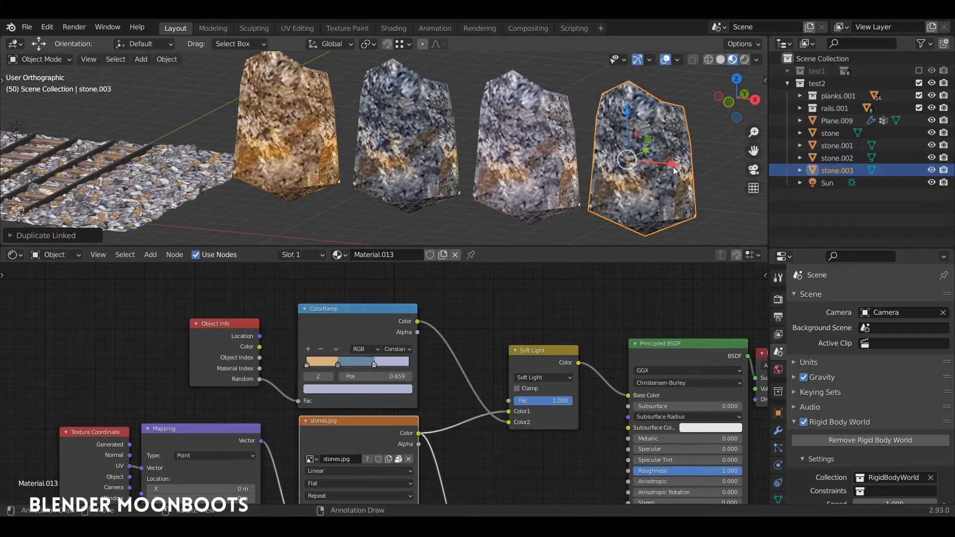
- Extend the row with three more linked duplicates of the stone, moving each one along the X axis
key(alt+d)
key(x)
click(739, 180)
middle_drag(739, 180, 629, 155)
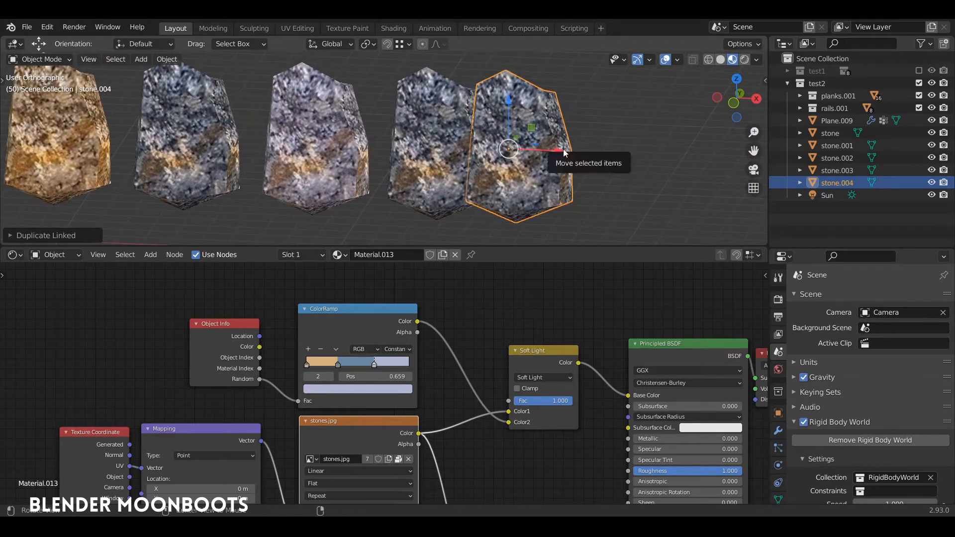
key(alt+d)
key(x)
click(669, 175)
key(alt+d)
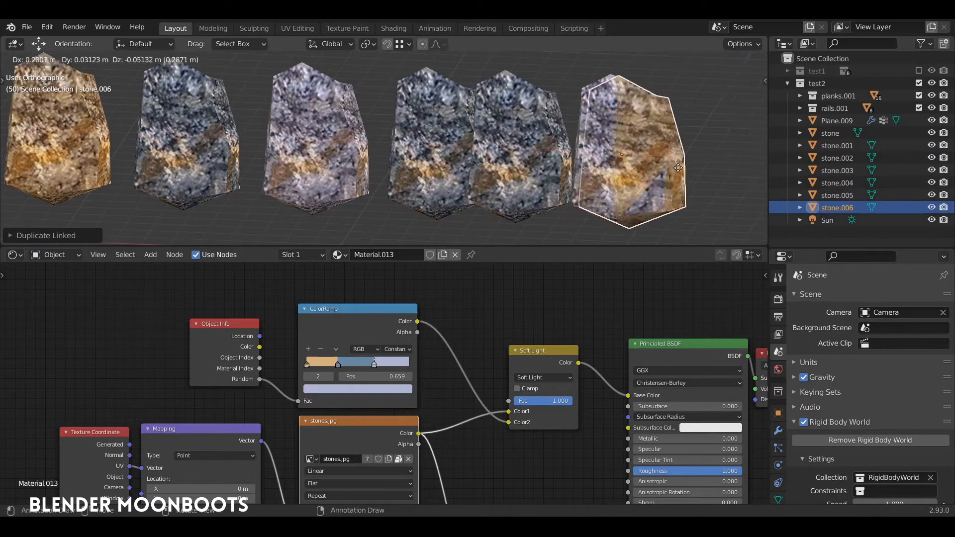
key(x)
click(748, 174)
shift+middle_drag(623, 177, 553, 148)
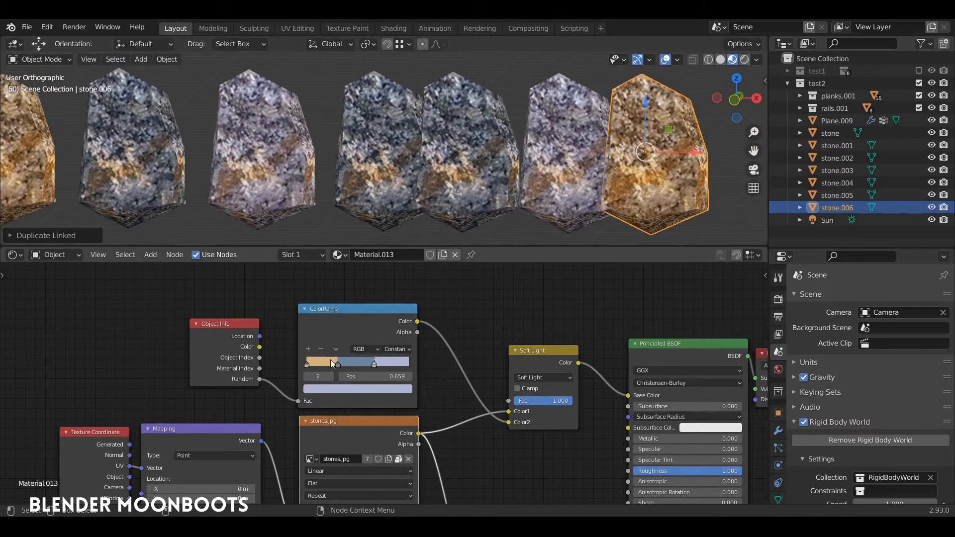
middle_drag(488, 322, 458, 308)
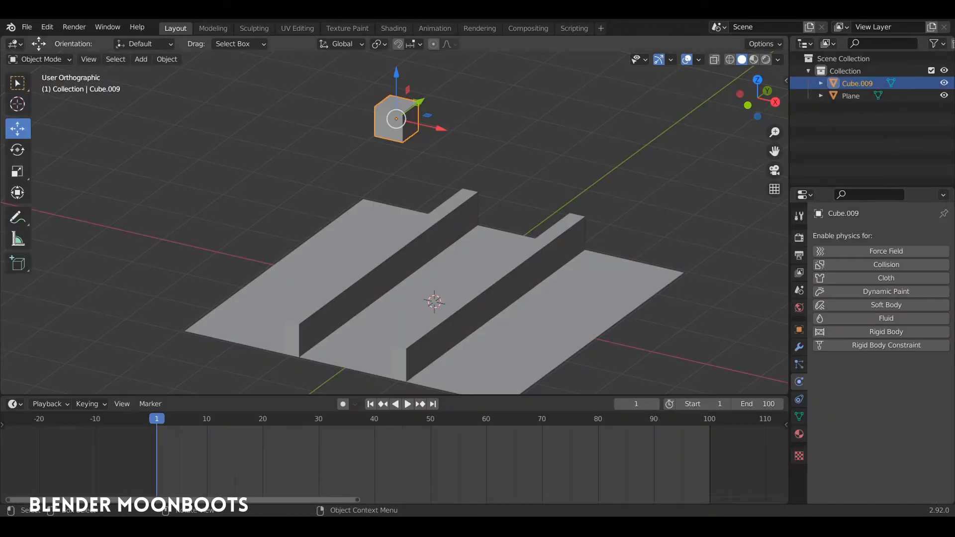
- Give the ridged plane a rigid body of type Passive with the Mesh collision shape
click(456, 174)
shift+middle_drag(454, 216, 495, 221)
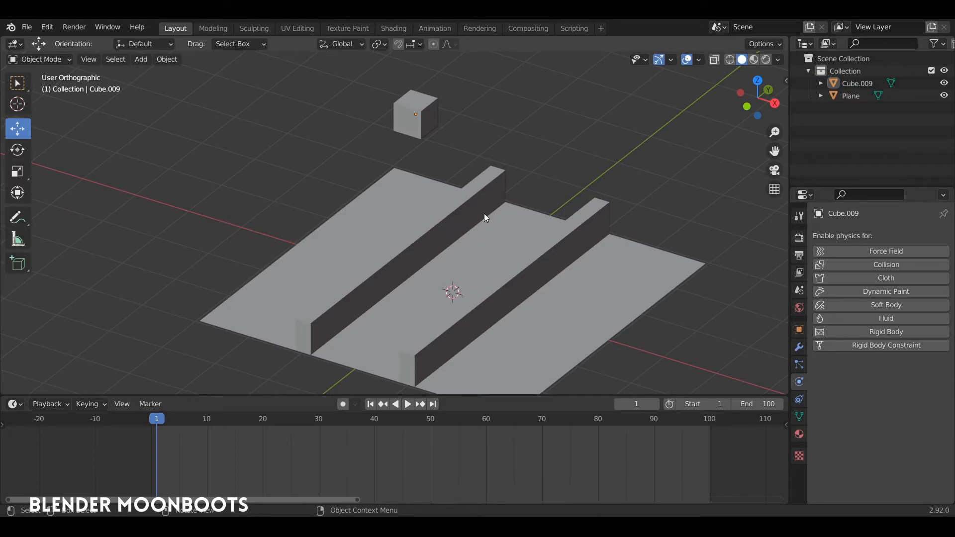
middle_drag(486, 217, 547, 276)
click(498, 272)
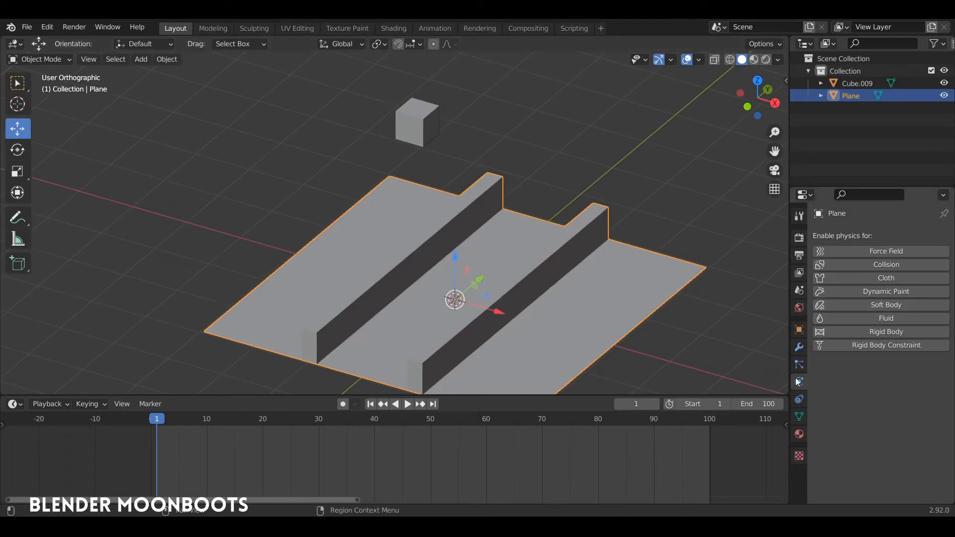
click(854, 333)
click(887, 384)
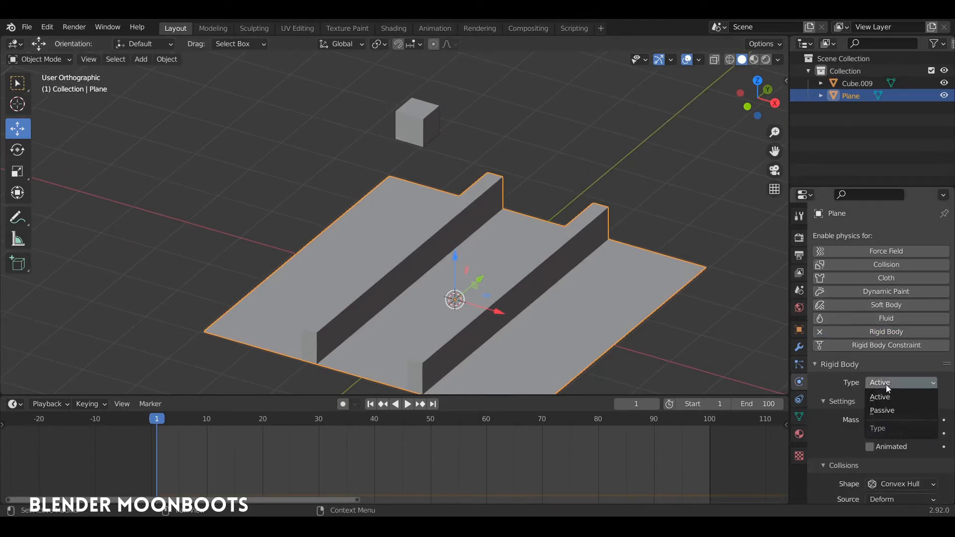
click(892, 410)
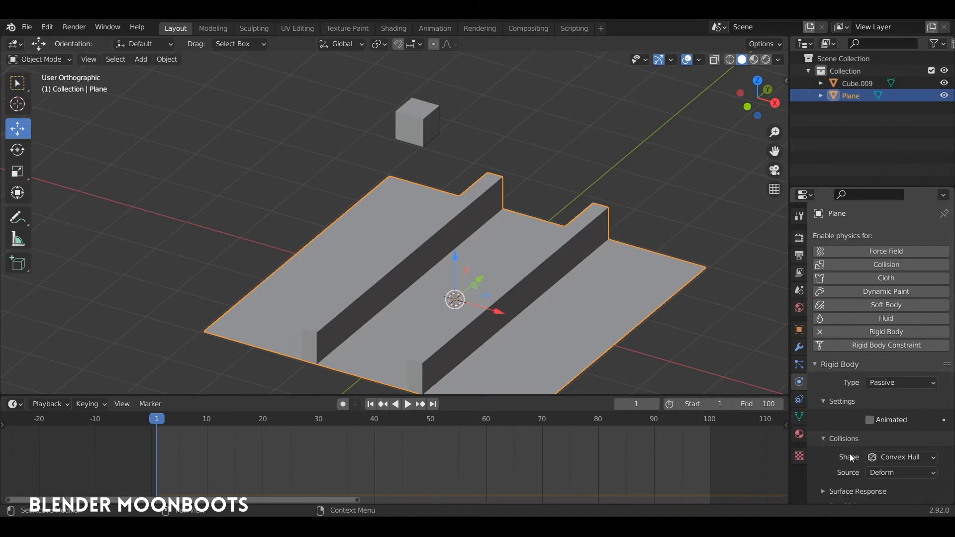
click(868, 463)
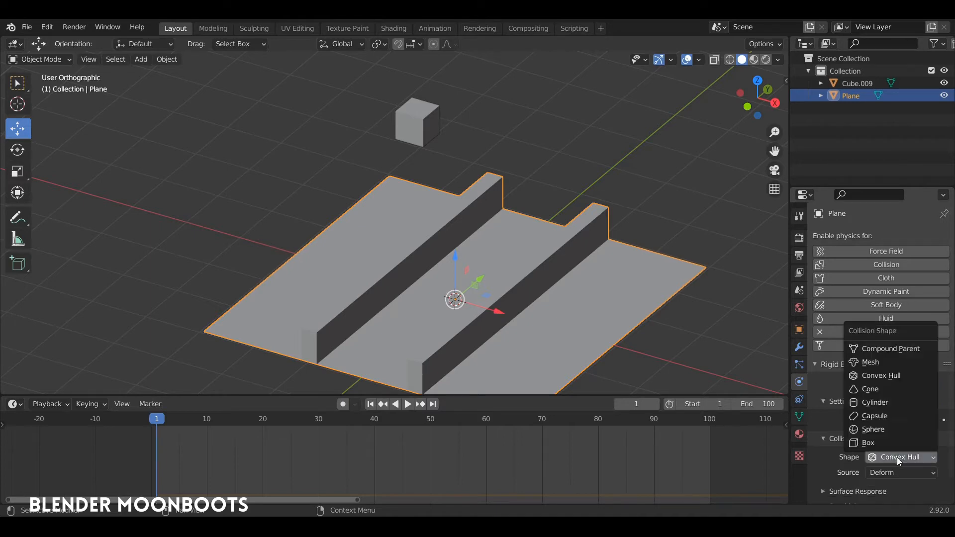
click(893, 367)
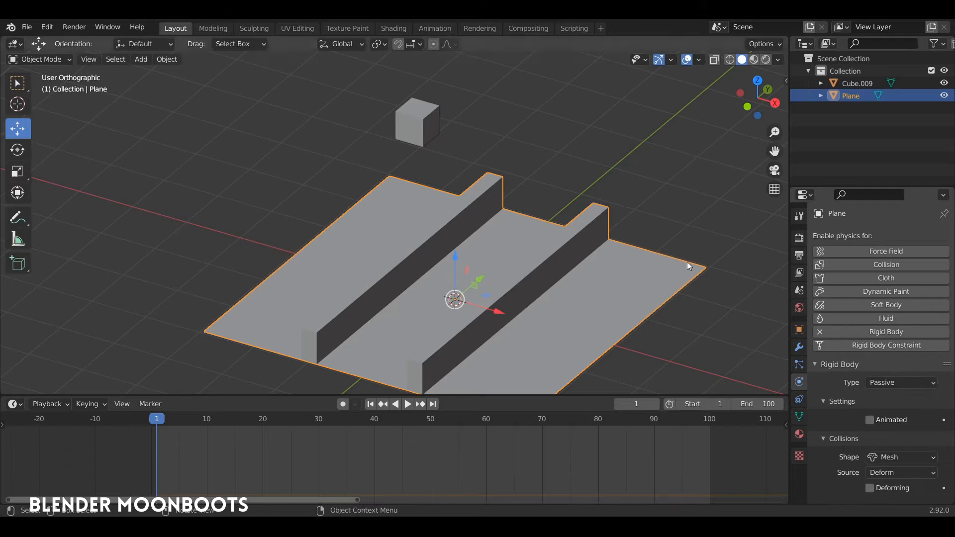
- Add an active rigid body to the cube above the plane and play the simulation
click(434, 130)
click(878, 335)
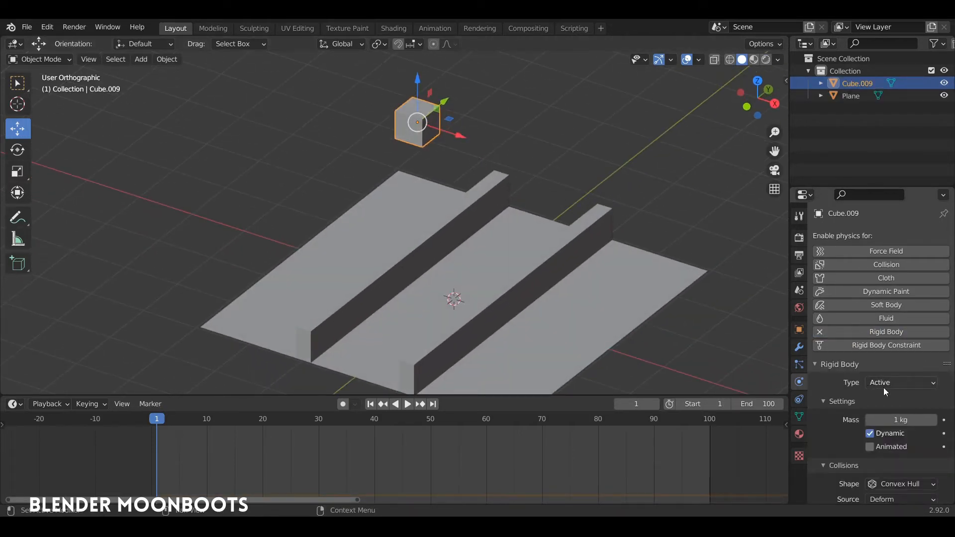
key(space)
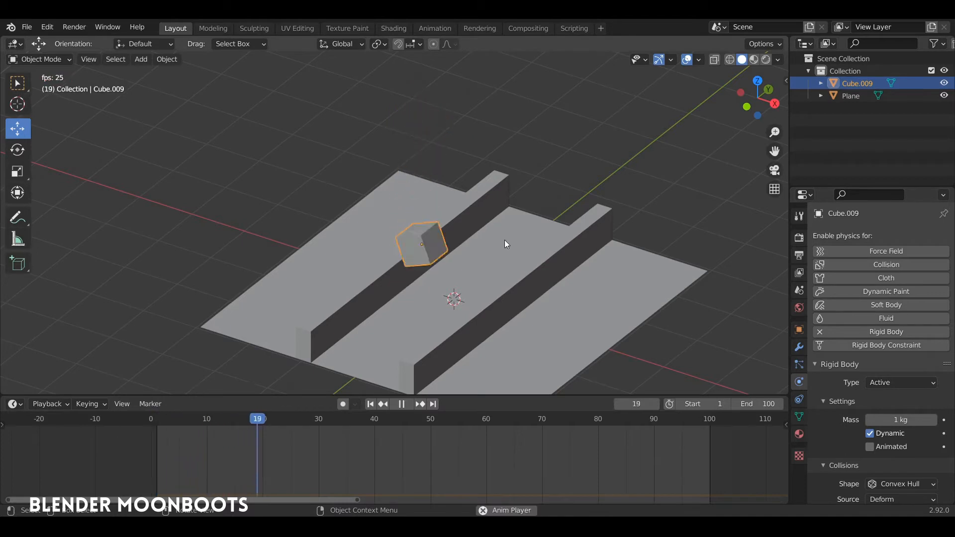
middle_drag(503, 248, 553, 259)
key(space)
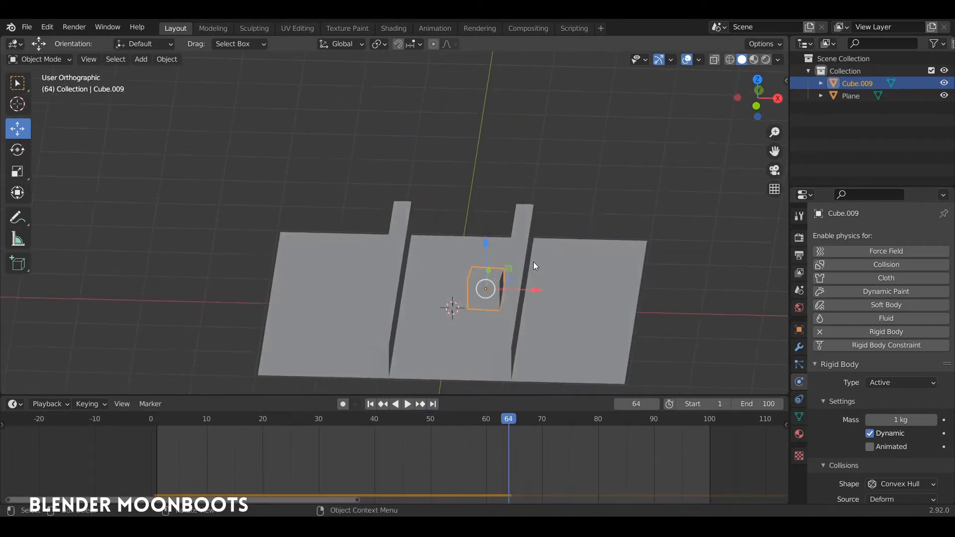
- Rewind to the first frame and replay the cube's fall onto the ridged plane
drag(503, 419, 317, 397)
key(shift+Left)
key(space)
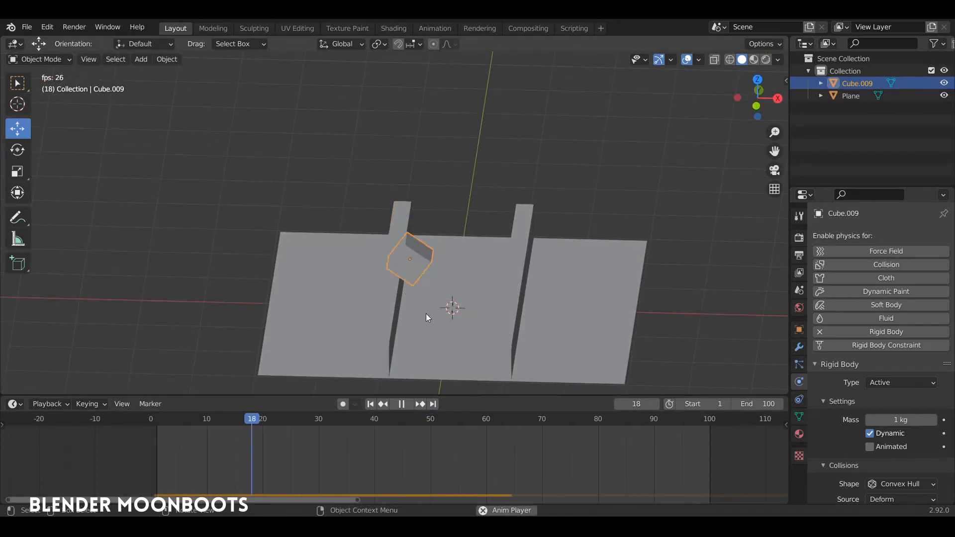
key(space)
- Return to frame 0 and add two linked duplicates of the cube, spaced about 1.06 m apart along the Y axis
drag(428, 419, 190, 405)
middle_drag(401, 305, 399, 142)
click(148, 419)
key(alt+d)
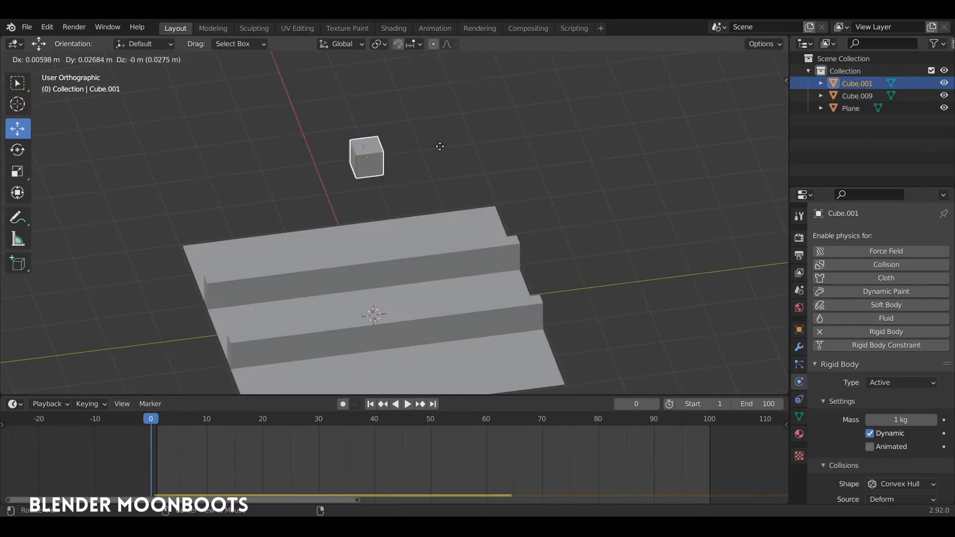
key(y)
click(494, 143)
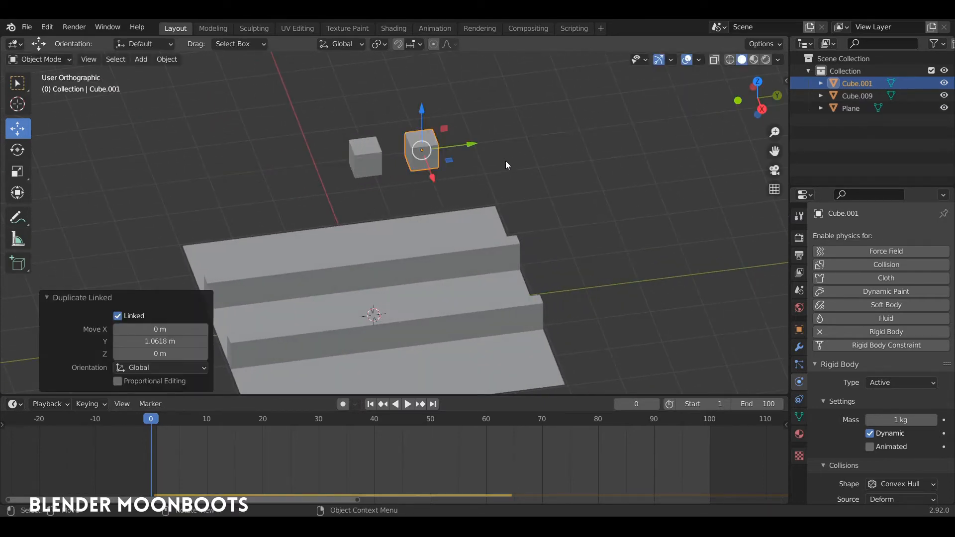
key(shift+r)
middle_drag(460, 131, 451, 115)
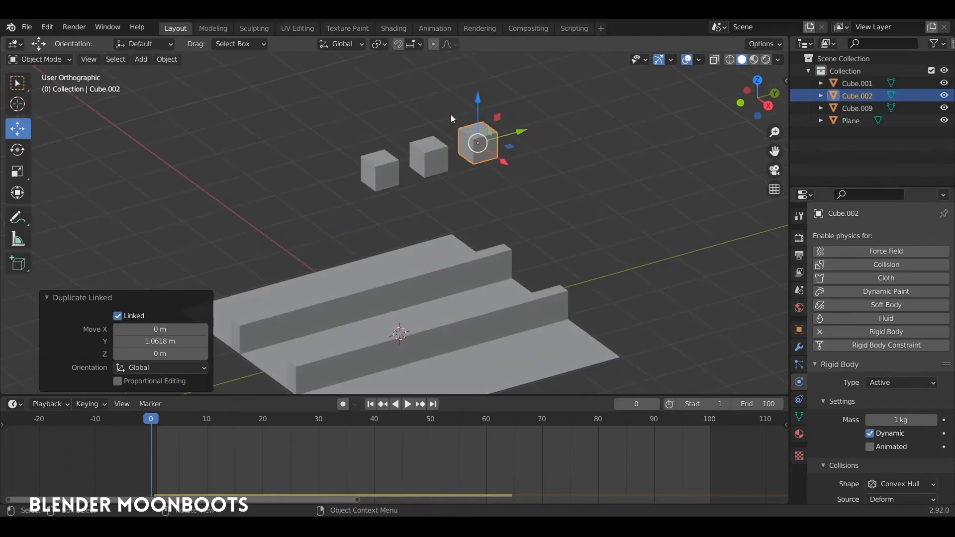
- Duplicate the row of three cubes as linked copies about 1.28 m along the X axis, and repeat it for a third row
ctrl+right_drag(451, 114, 528, 120)
middle_drag(528, 120, 575, 139)
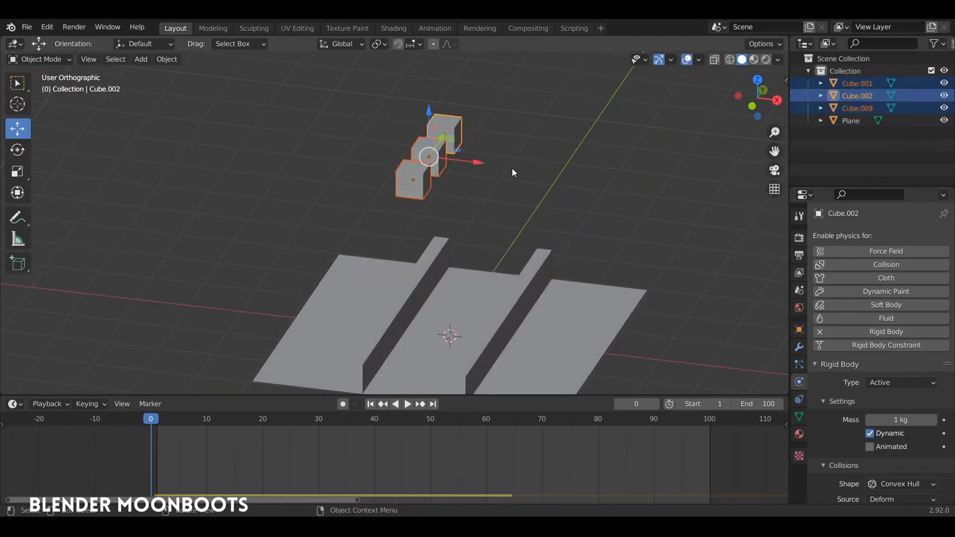
key(alt+d)
key(x)
click(584, 183)
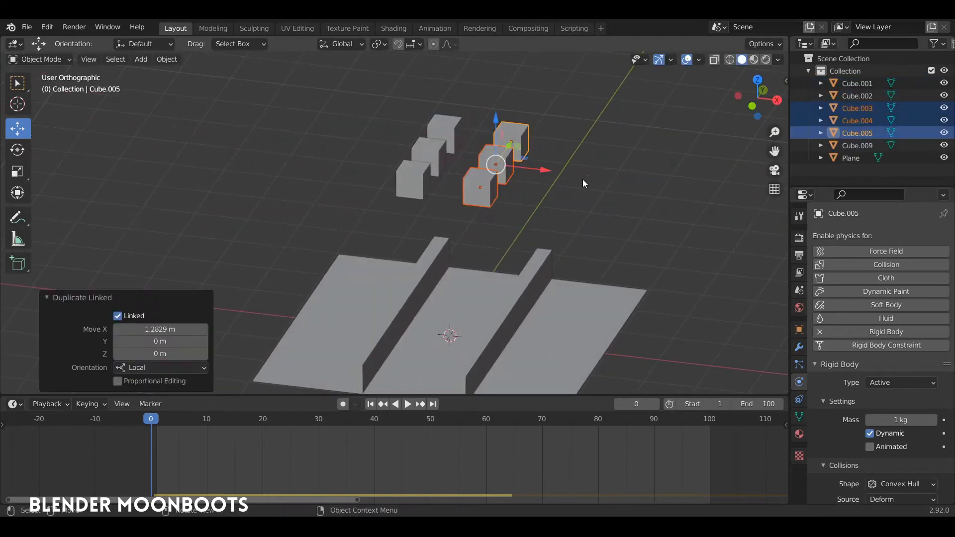
key(shift+r)
middle_drag(584, 181, 548, 177)
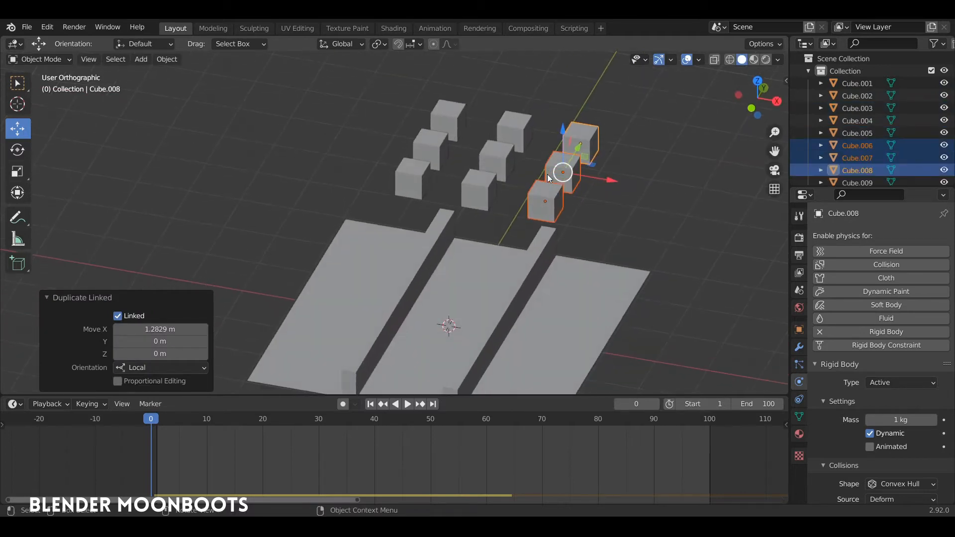
- Select all nine cubes above the plane and apply Randomize Transform to their location, rotation and scale
click(447, 119)
mouse_move(448, 119)
middle_down()
mouse_move(425, 128)
mouse_move(458, 147)
mouse_move(425, 162)
mouse_move(536, 130)
mouse_move(456, 125)
middle_up()
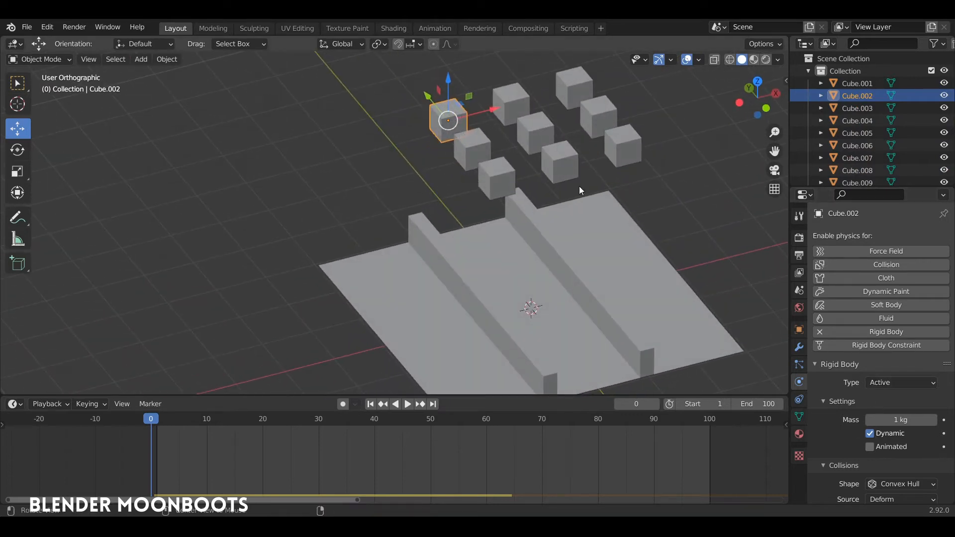
mouse_move(579, 186)
middle_down()
mouse_move(413, 138)
mouse_move(415, 116)
middle_up()
mouse_move(427, 102)
ctrl+right_down()
mouse_move(451, 201)
mouse_move(521, 89)
mouse_move(506, 108)
ctrl+right_up()
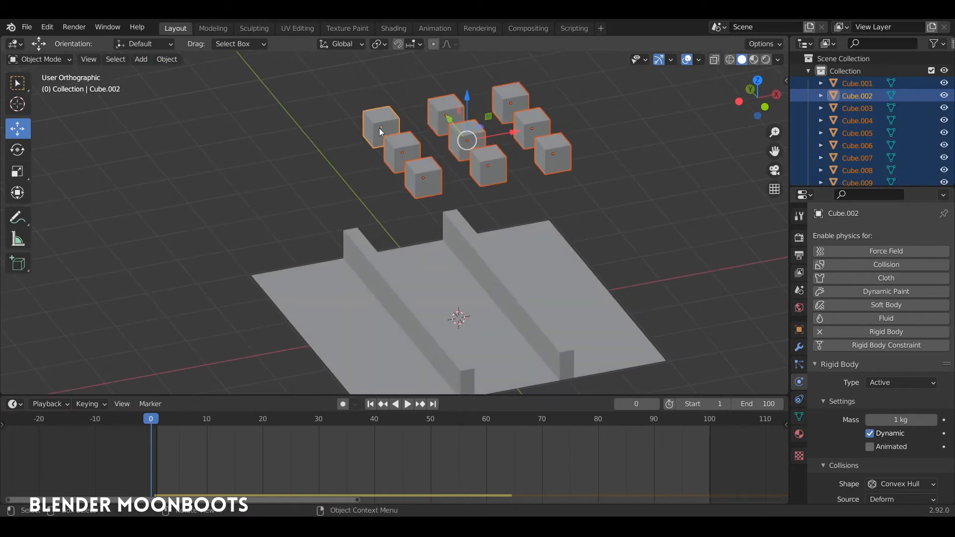
click(169, 59)
middle_drag(395, 125, 374, 129)
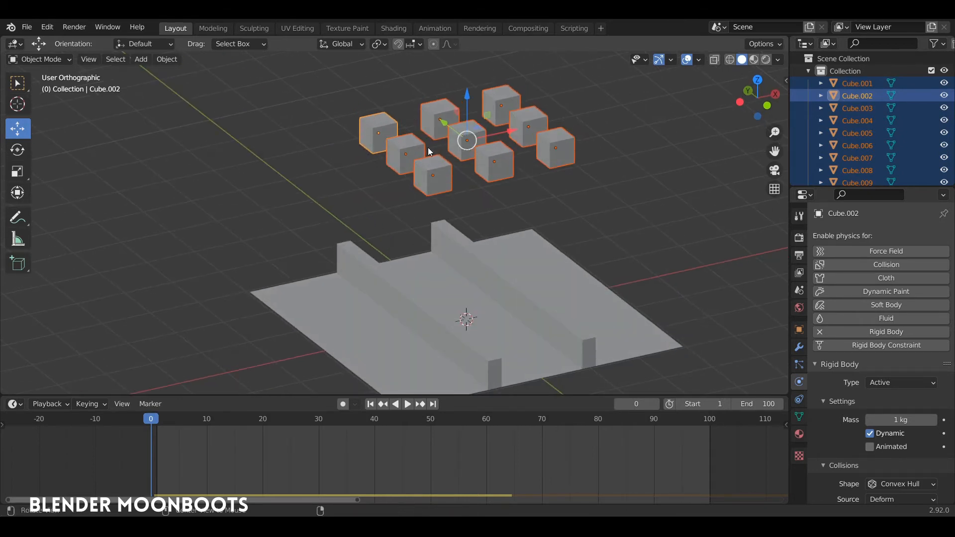
middle_drag(428, 147, 406, 124)
click(168, 60)
mouse_move(173, 73)
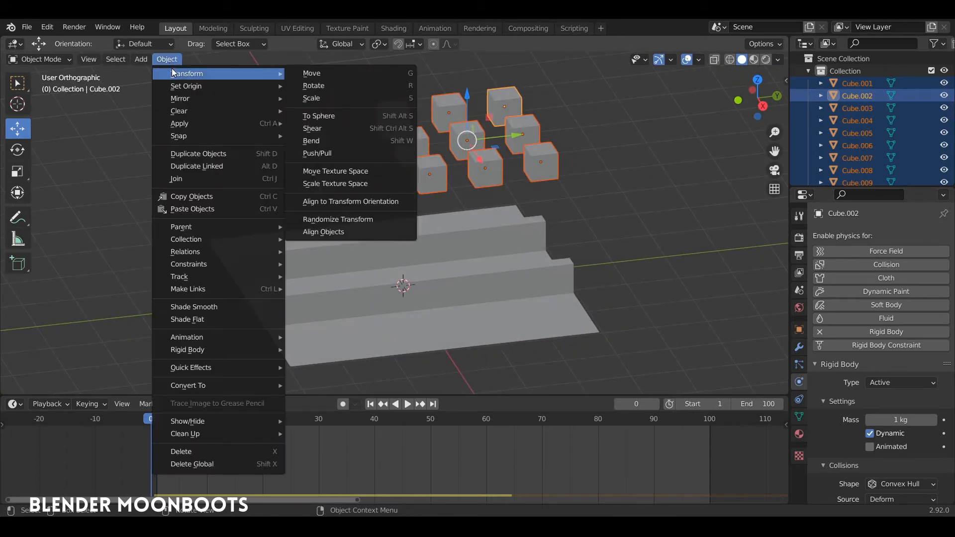
click(355, 218)
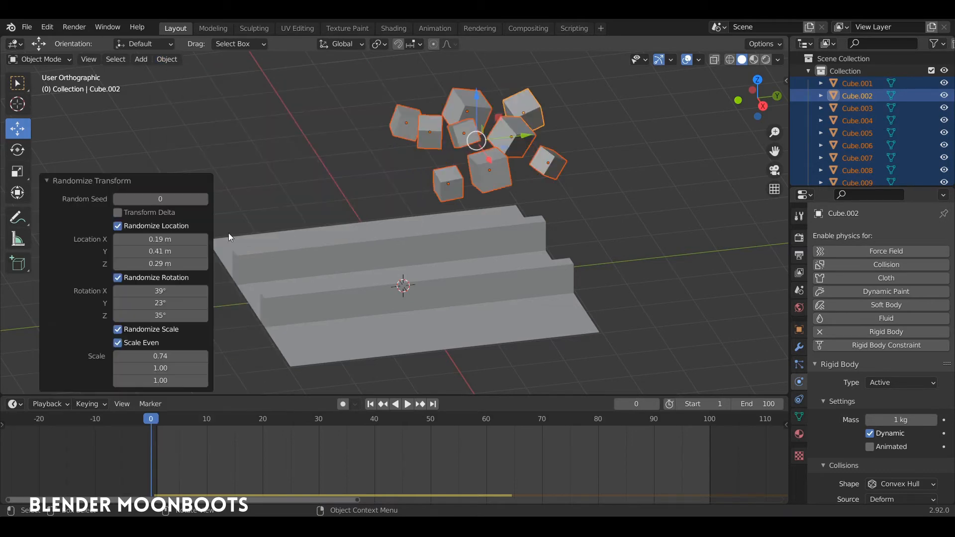
- Set the randomized X location to -0.34 m and the randomized scale to about 0.72
mouse_move(217, 239)
mouse_down()
mouse_move(187, 241)
mouse_move(204, 239)
mouse_up()
middle_drag(279, 224, 378, 234)
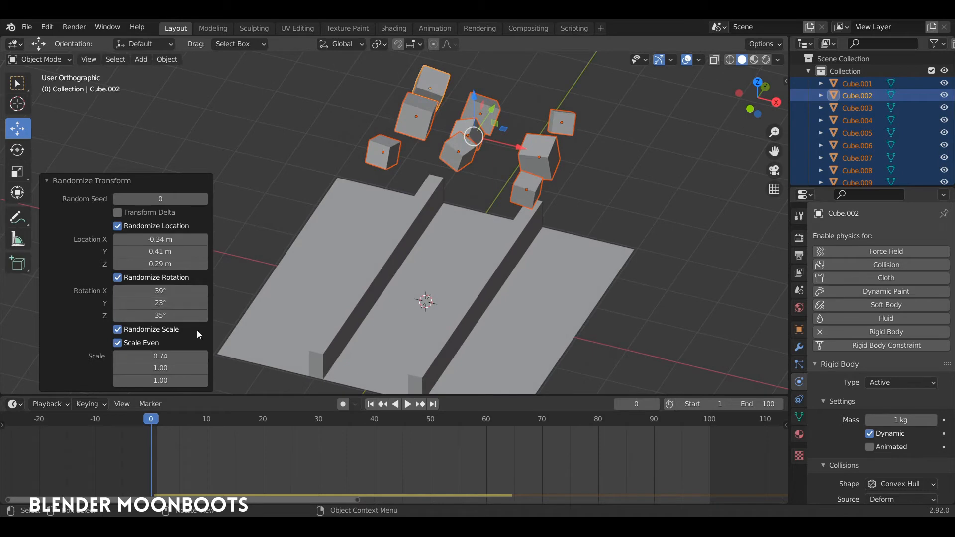
mouse_move(204, 356)
mouse_down()
mouse_move(190, 359)
mouse_move(208, 357)
mouse_up()
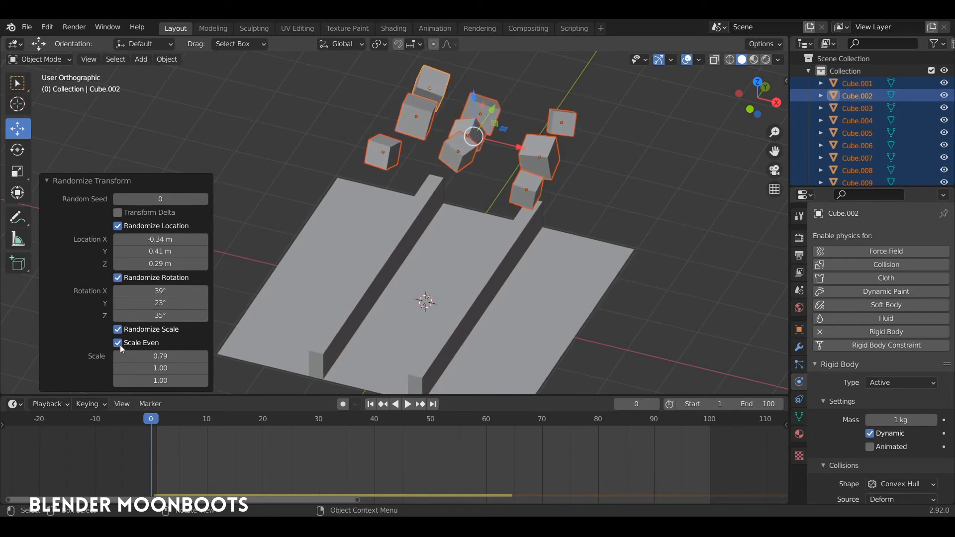
mouse_move(207, 356)
mouse_down()
mouse_move(199, 357)
mouse_move(212, 357)
mouse_up()
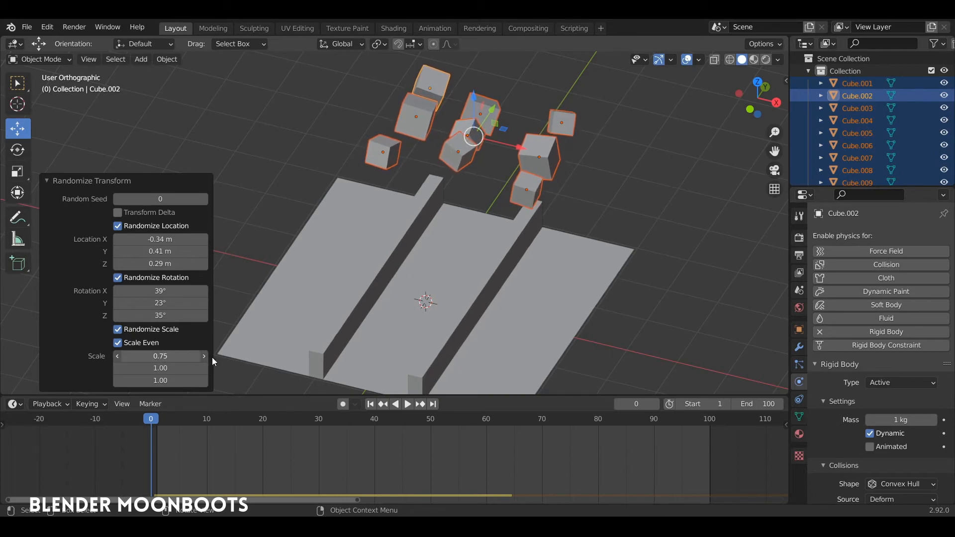
- Play the simulation to drop the cubes onto the ridged plane, stop at frame 64 and inspect how they landed
middle_drag(368, 245, 550, 240)
key(space)
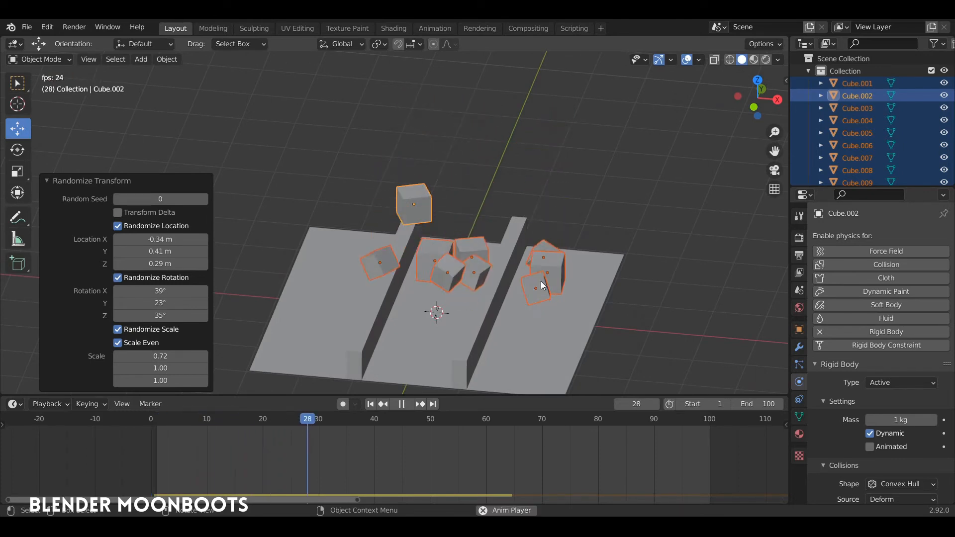
key(space)
middle_drag(528, 273, 444, 321)
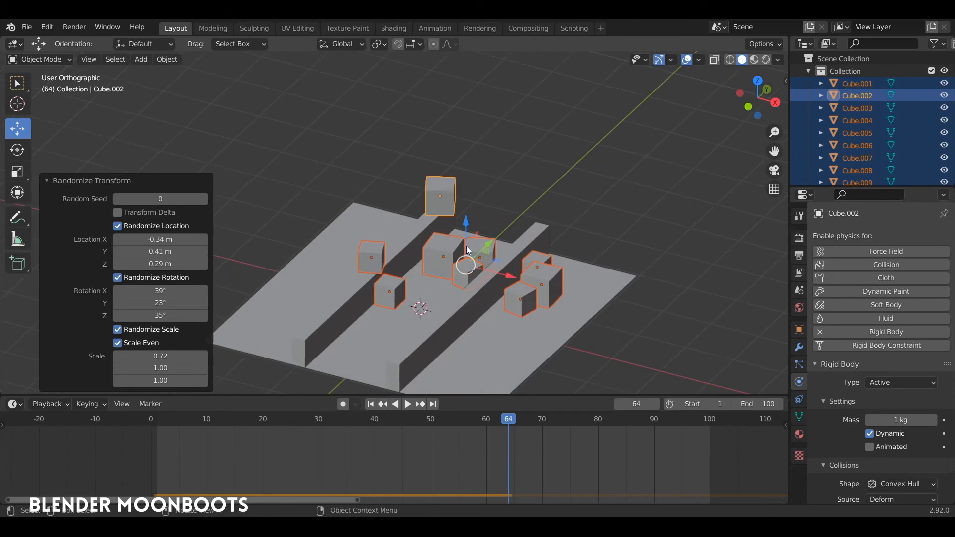
middle_drag(511, 267, 500, 305)
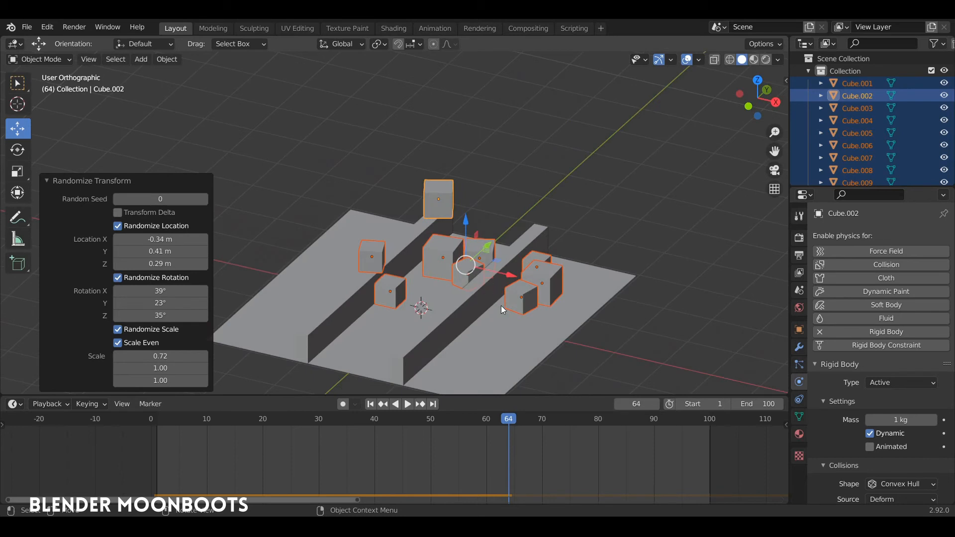
- Bake the selected cubes' rigid body motion to a single keyframe at frame 64
click(158, 179)
click(166, 59)
mouse_move(223, 348)
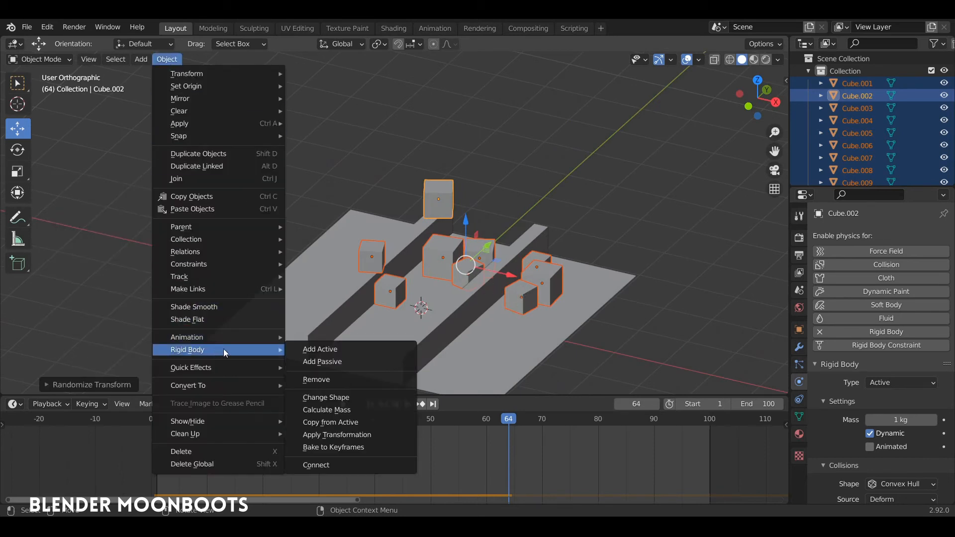
click(355, 448)
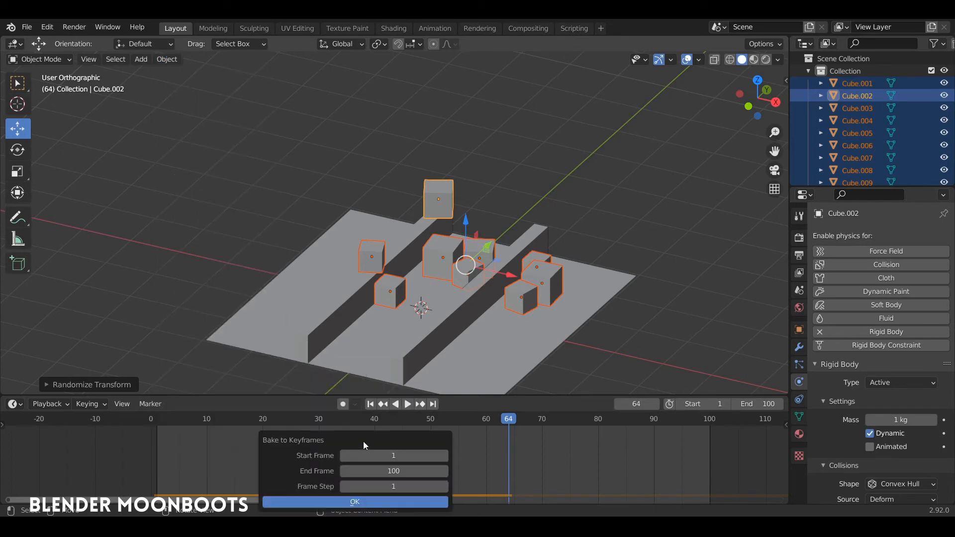
click(396, 456)
text(64)
key(Tab)
text(6)
key(Return)
key(Return)
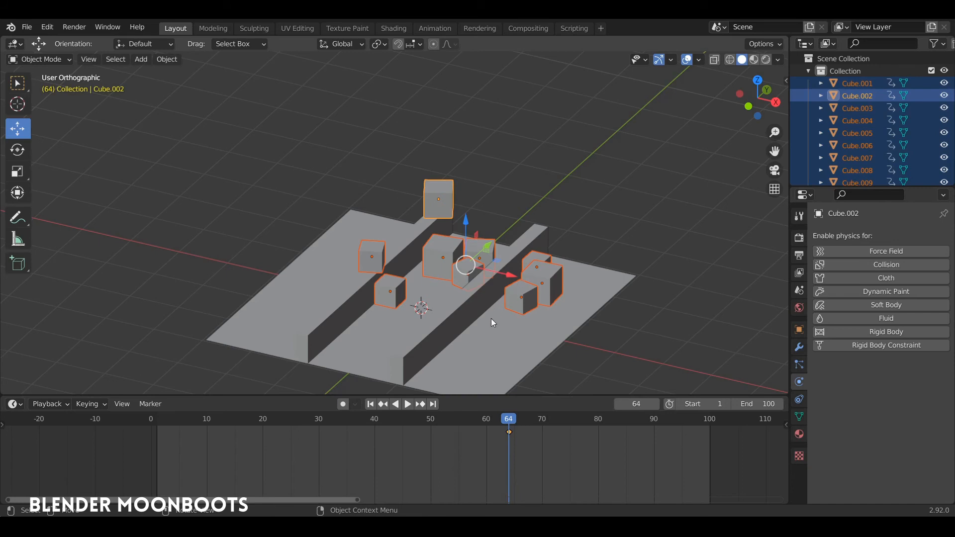
- Return to frame 0 and delete the cubes' baked keyframe at frame 64
drag(508, 419, 102, 421)
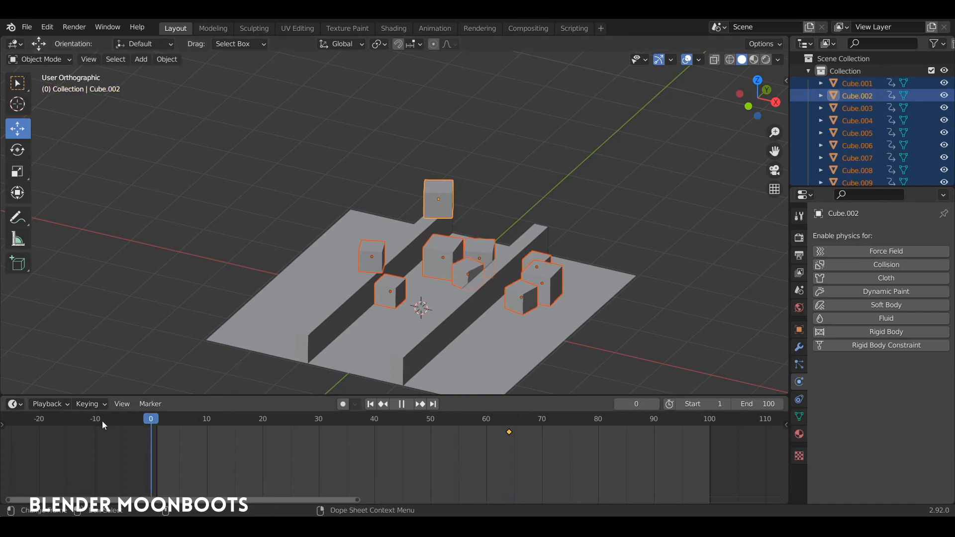
right_click(513, 437)
click(511, 437)
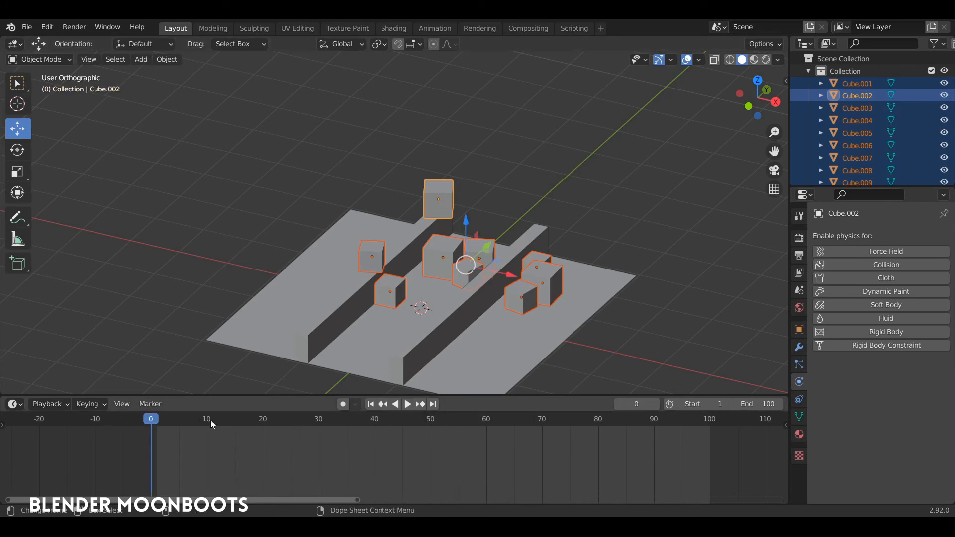
- Delete the cube perched at the far end of the ridge and the lone cube on the outer section of the plane
click(445, 187)
key(x)
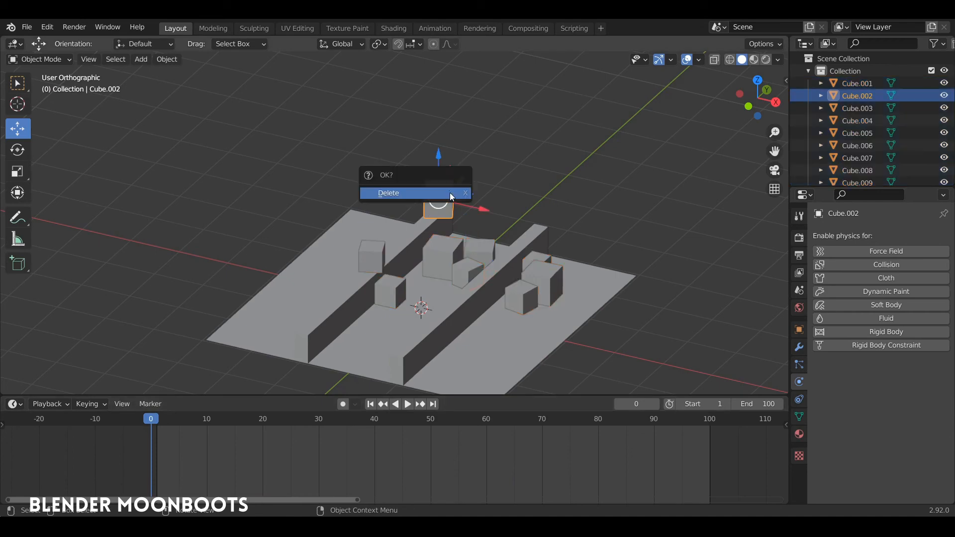
click(451, 191)
middle_drag(452, 186, 487, 250)
click(384, 258)
key(x)
click(405, 260)
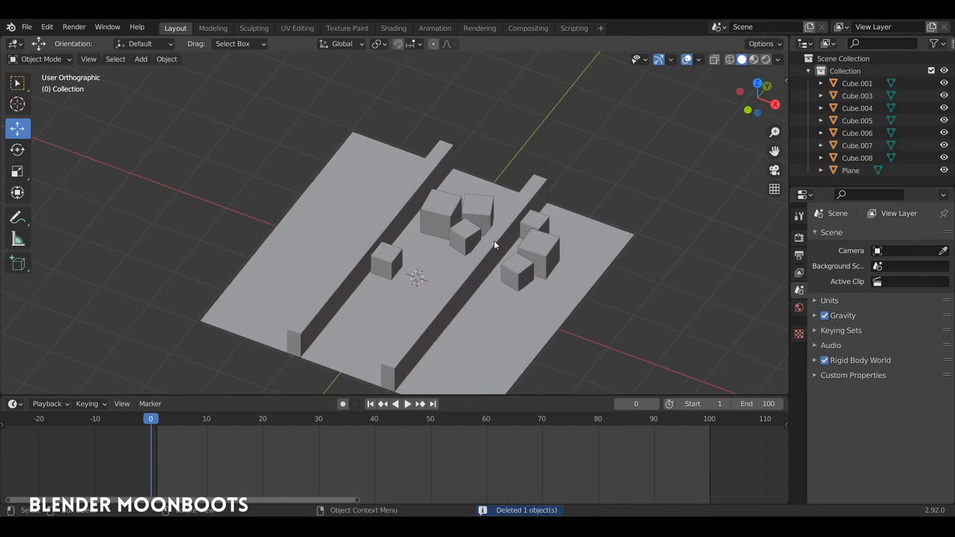